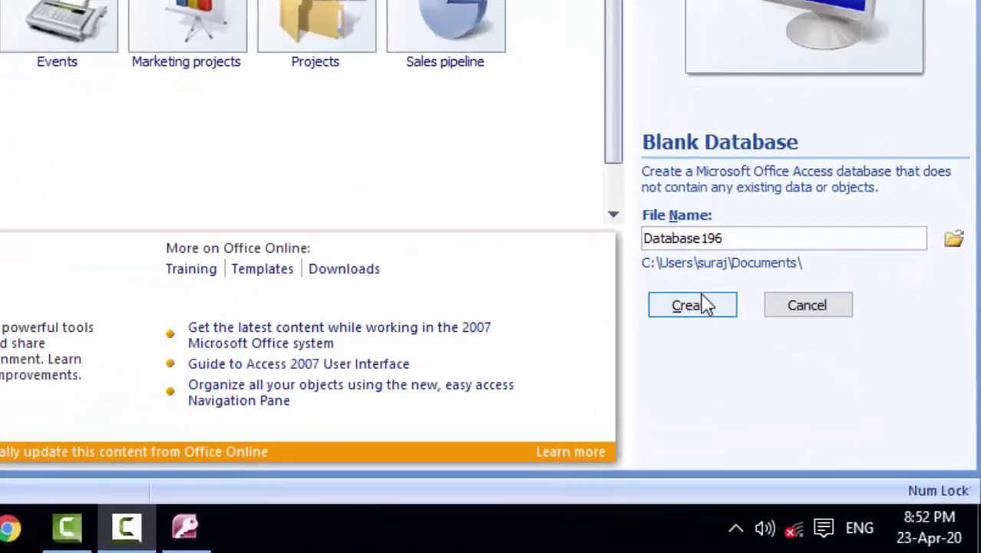
Step: Create a blank database and save its first table as Software in Design View
click(812, 407)
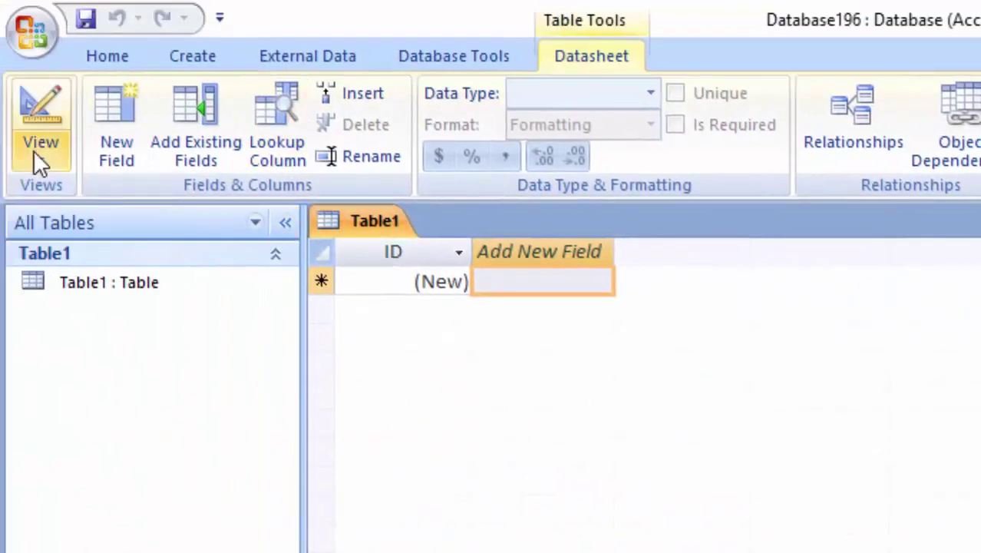
click(35, 150)
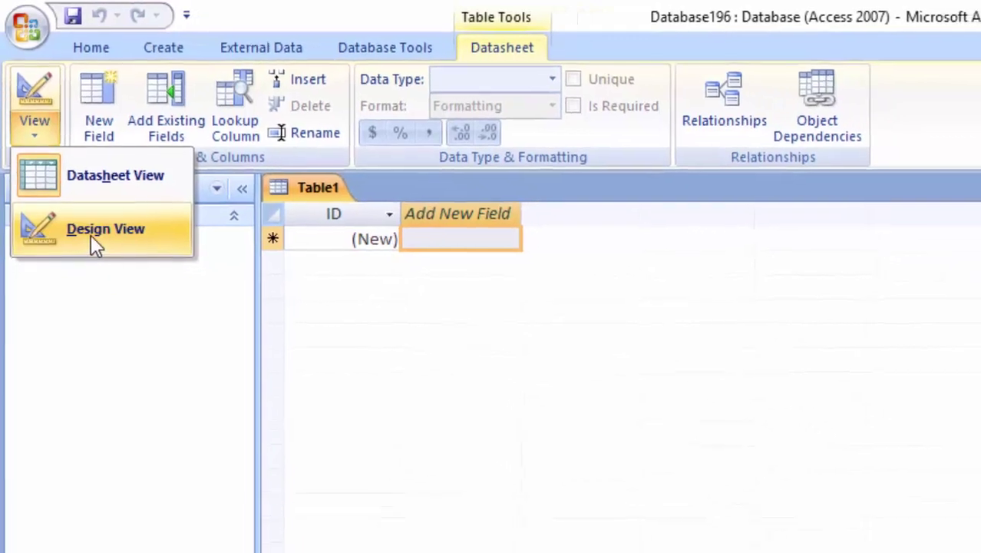
click(90, 235)
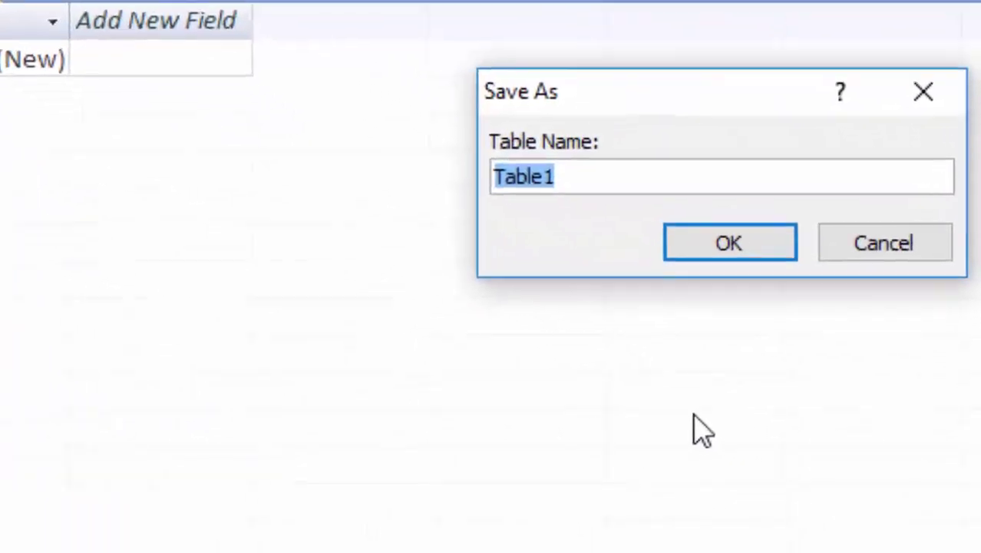
key(BackSpace)
text(S)
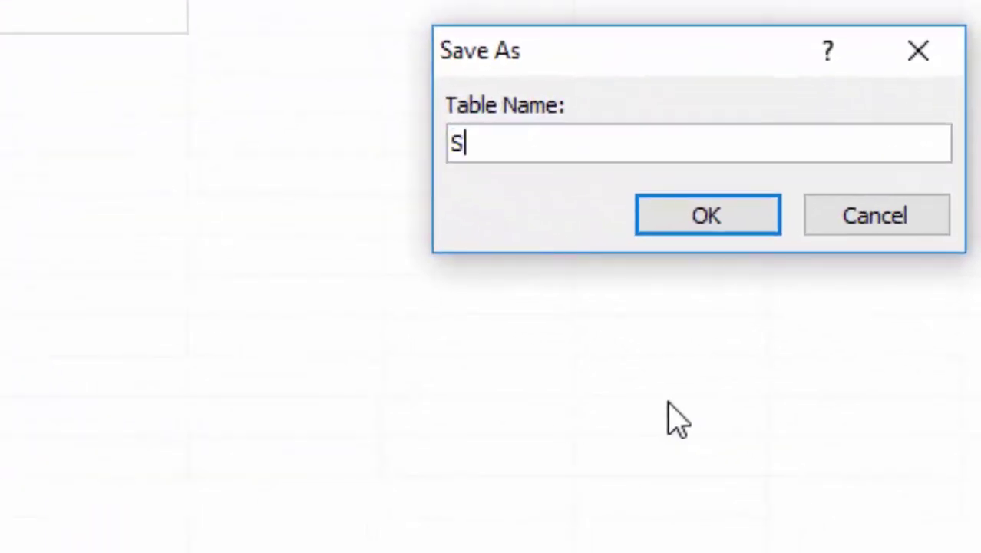
text(oftwa)
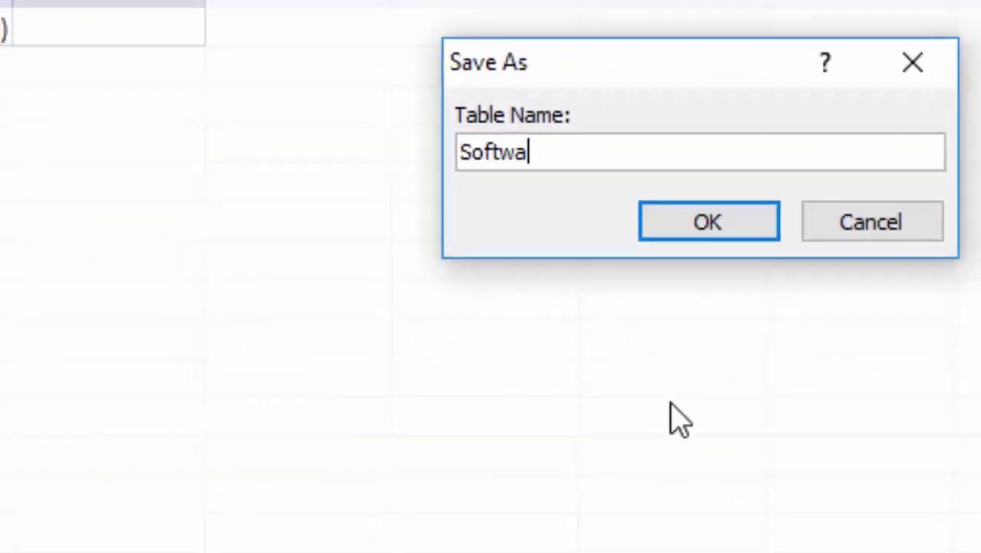
text(re)
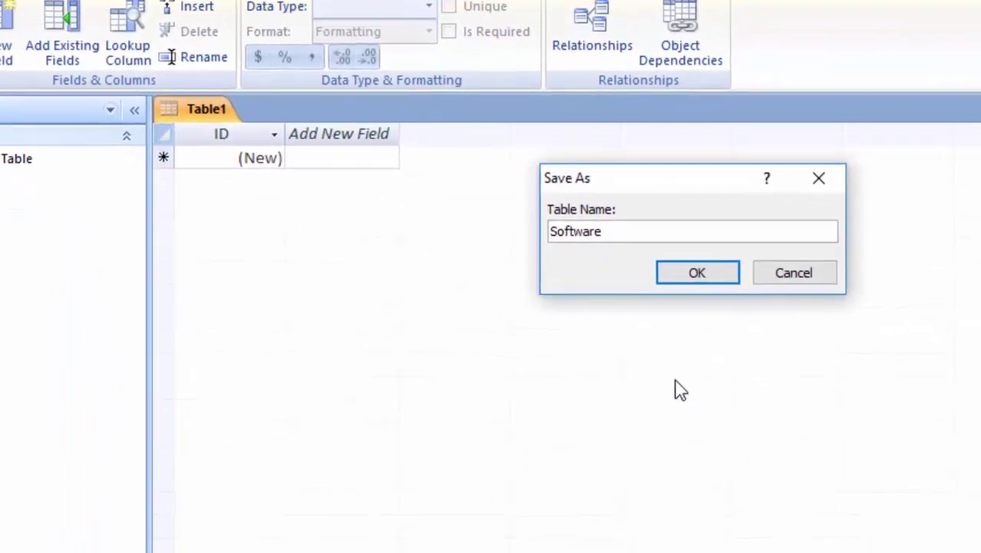
key(Return)
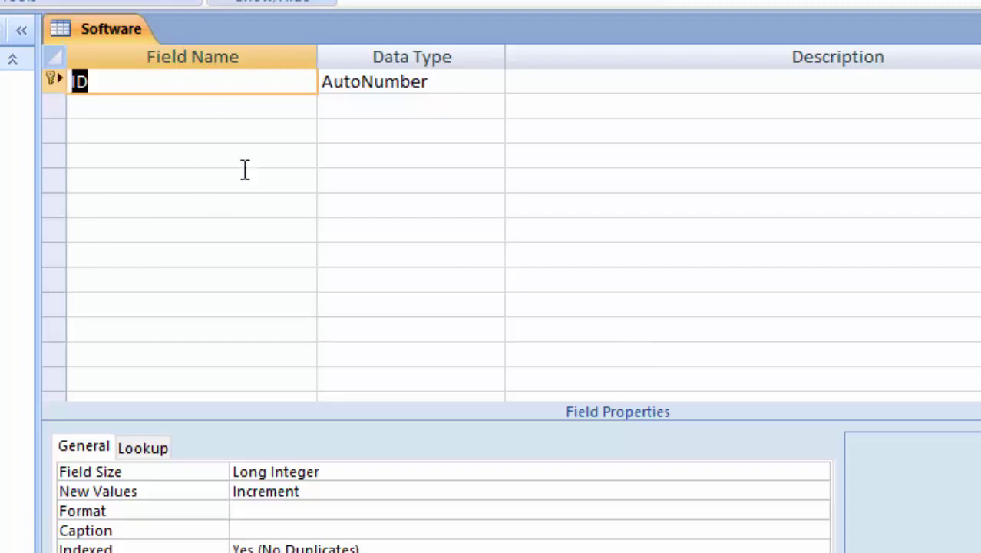
Step: Rename the ID field to Serial number, trying Text and Number before restoring AutoNumber
click(131, 89)
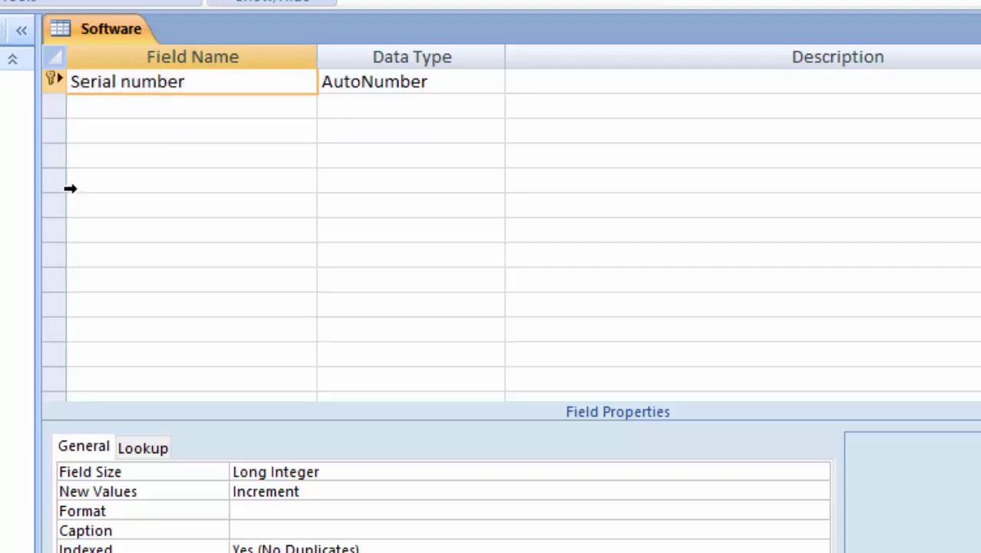
click(448, 80)
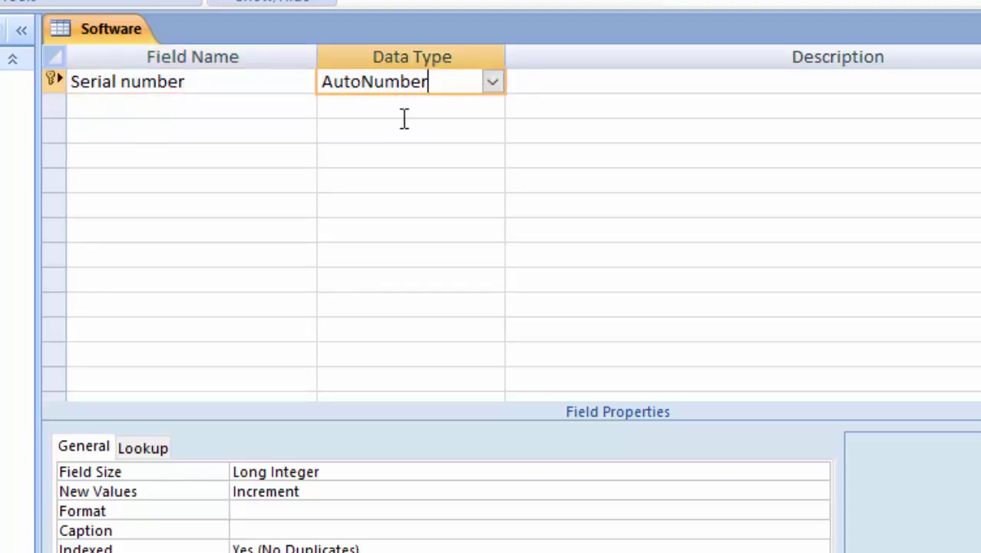
click(492, 81)
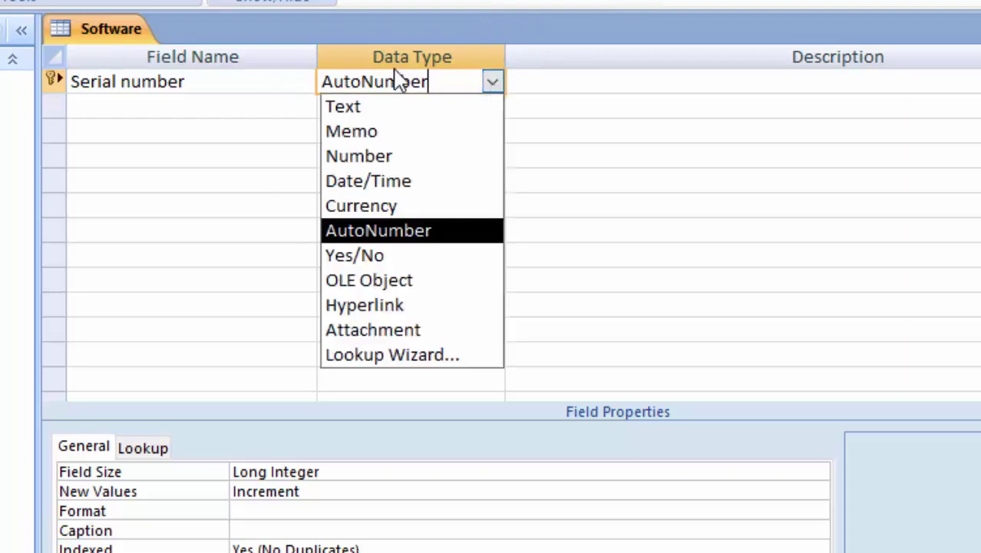
click(400, 110)
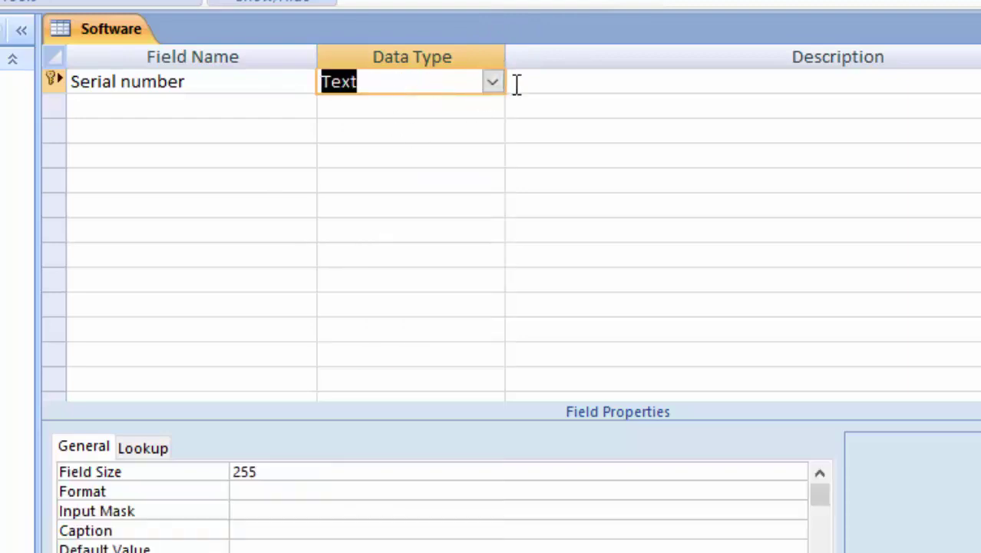
click(492, 83)
click(469, 158)
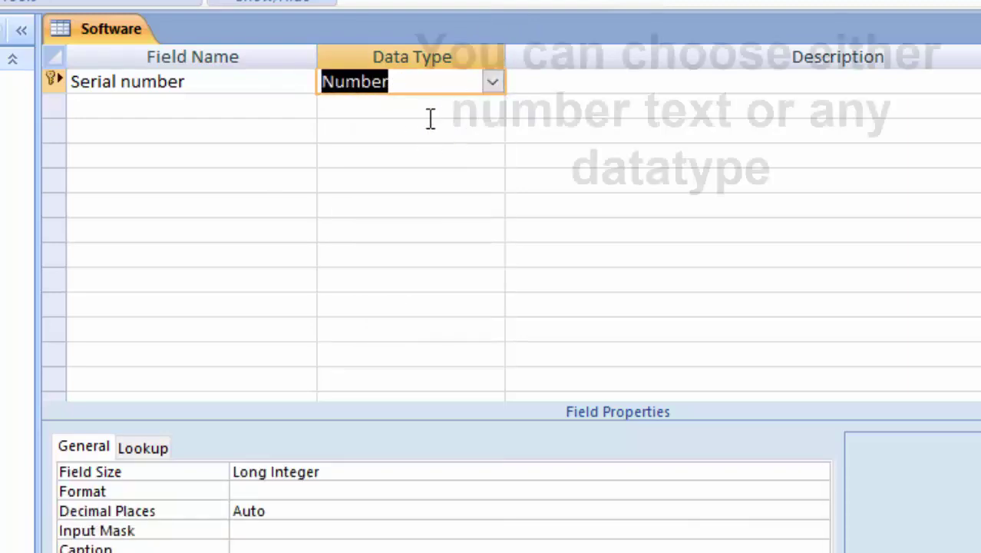
click(492, 81)
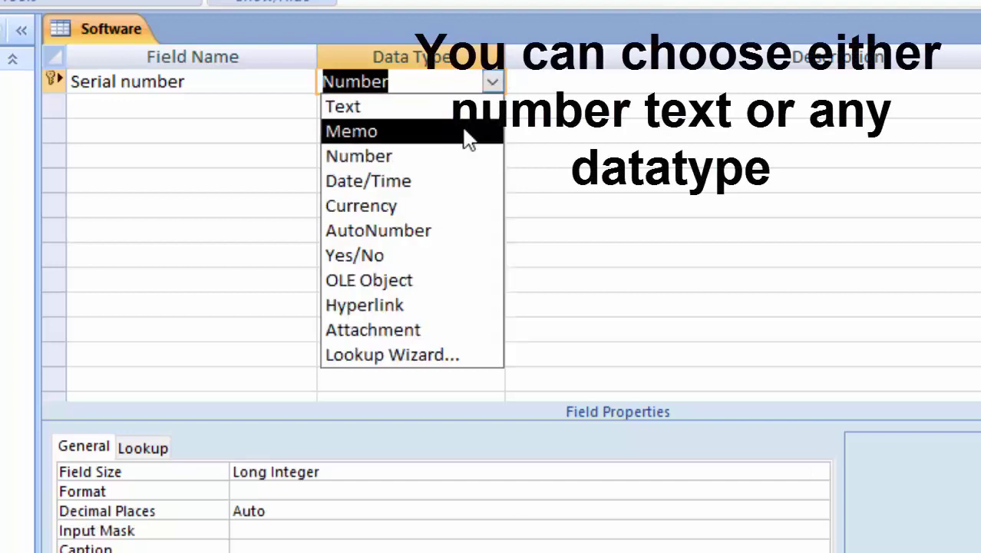
click(447, 232)
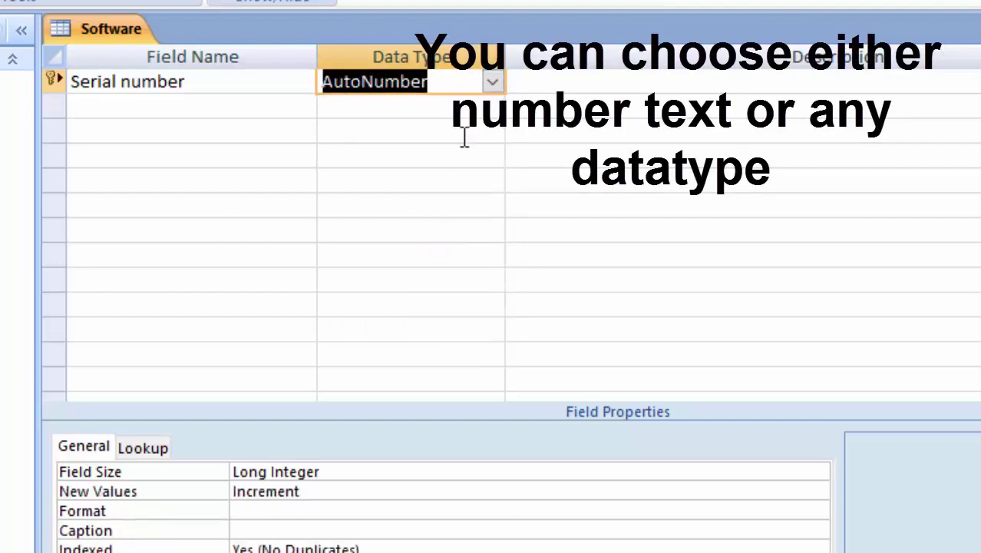
click(175, 105)
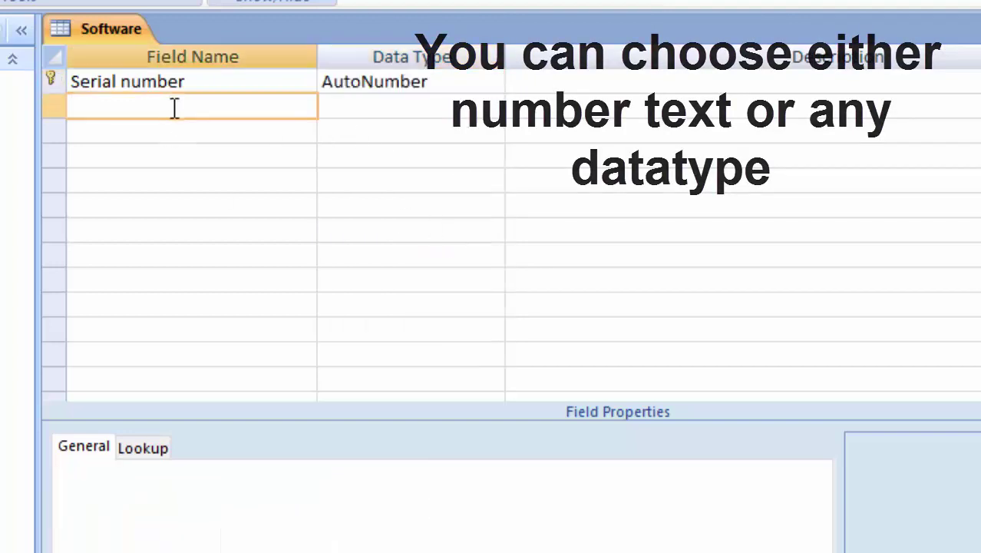
Step: Add fields Product name (Text), Price (Number) and Unit (Number)
text(Pro)
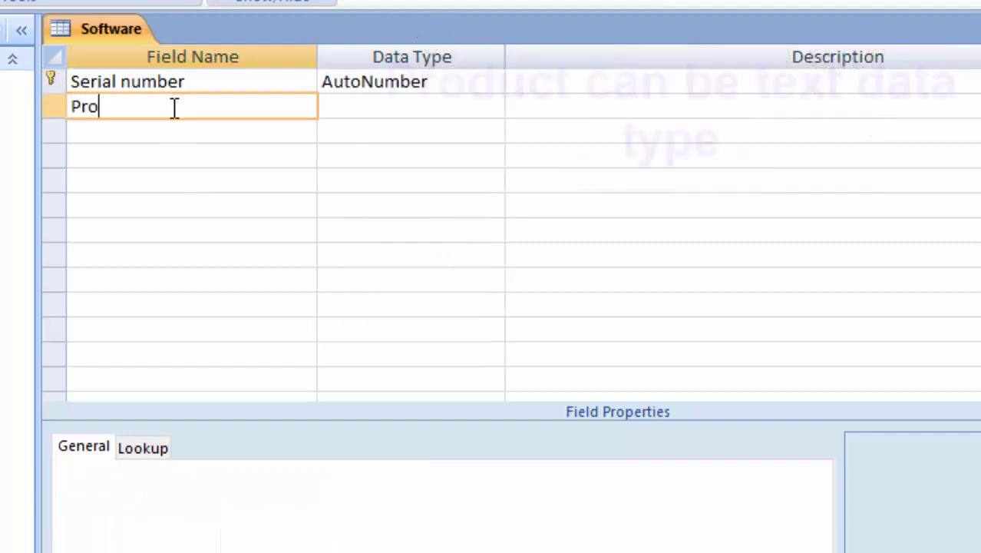
text(duct name)
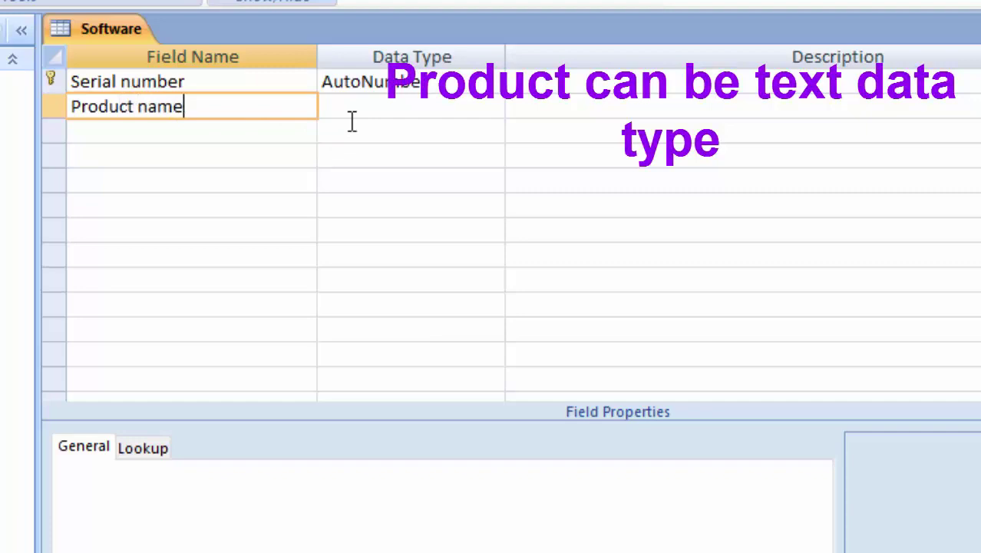
click(355, 106)
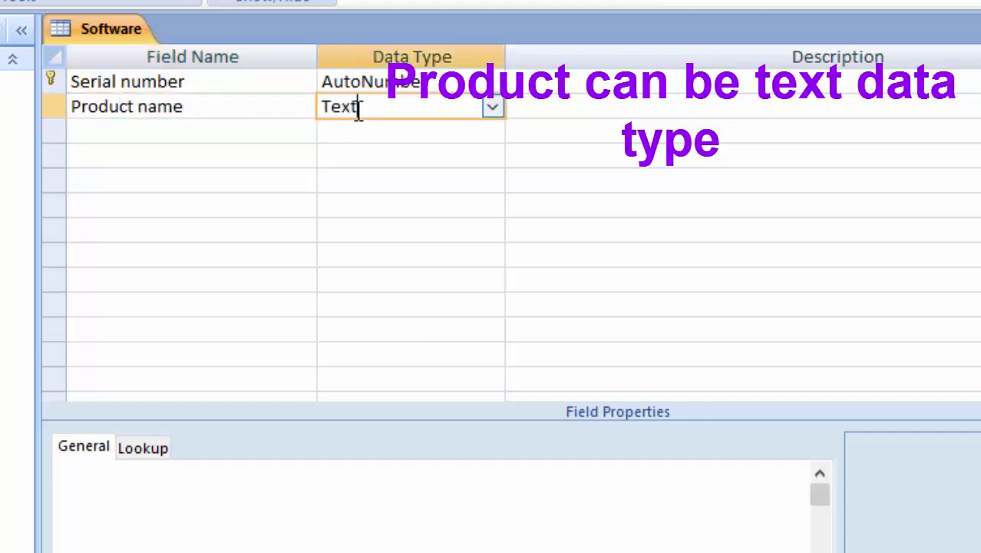
click(149, 135)
text(Pri)
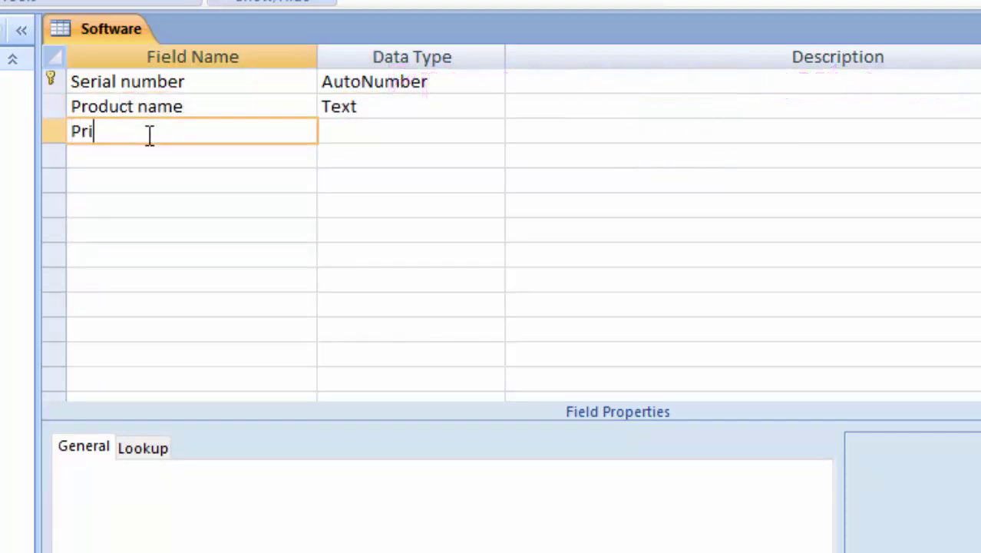
text(ce)
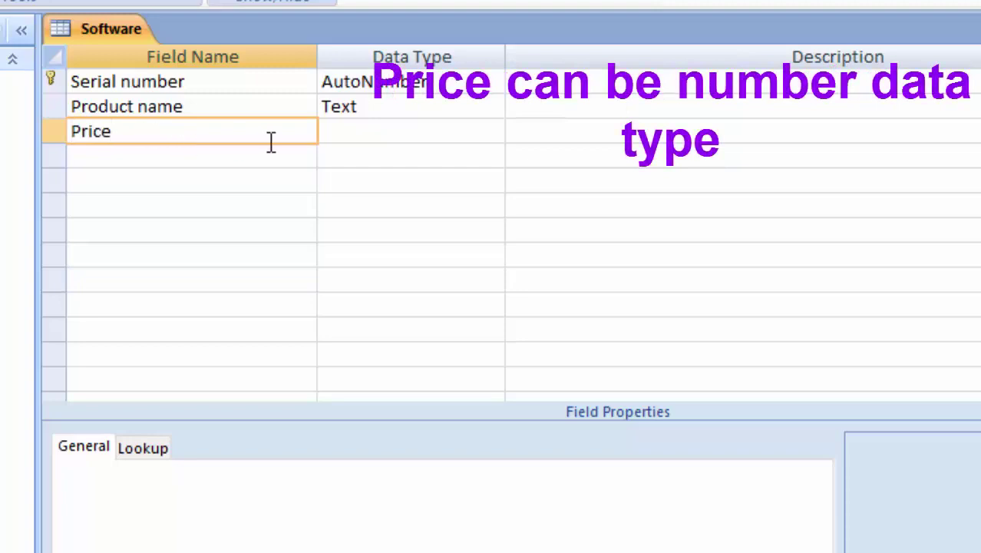
click(324, 132)
click(491, 132)
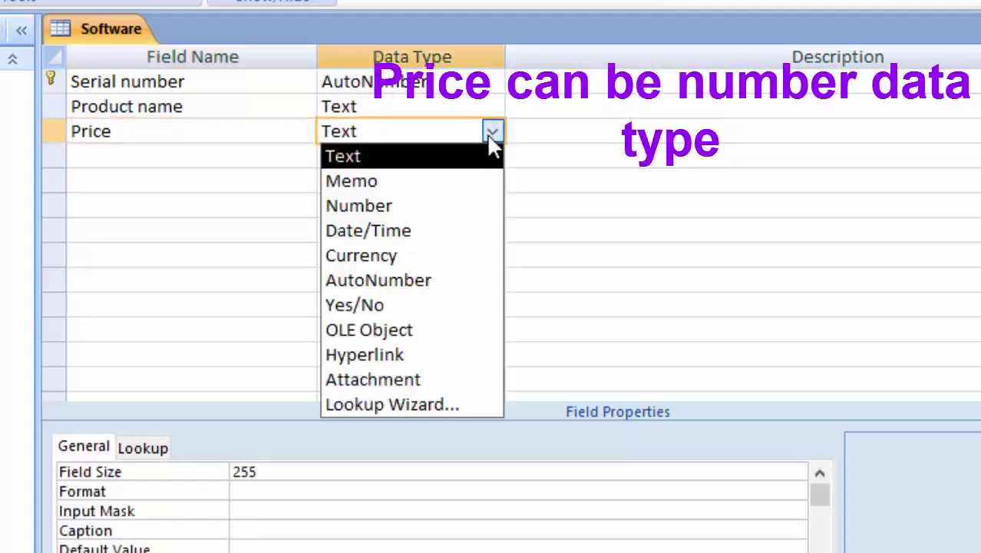
click(453, 213)
click(111, 156)
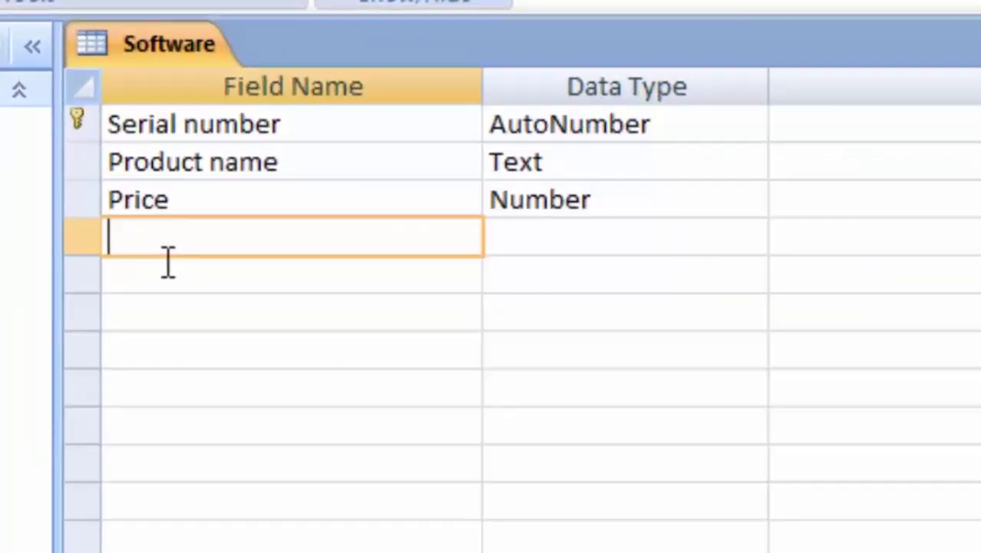
text(Un)
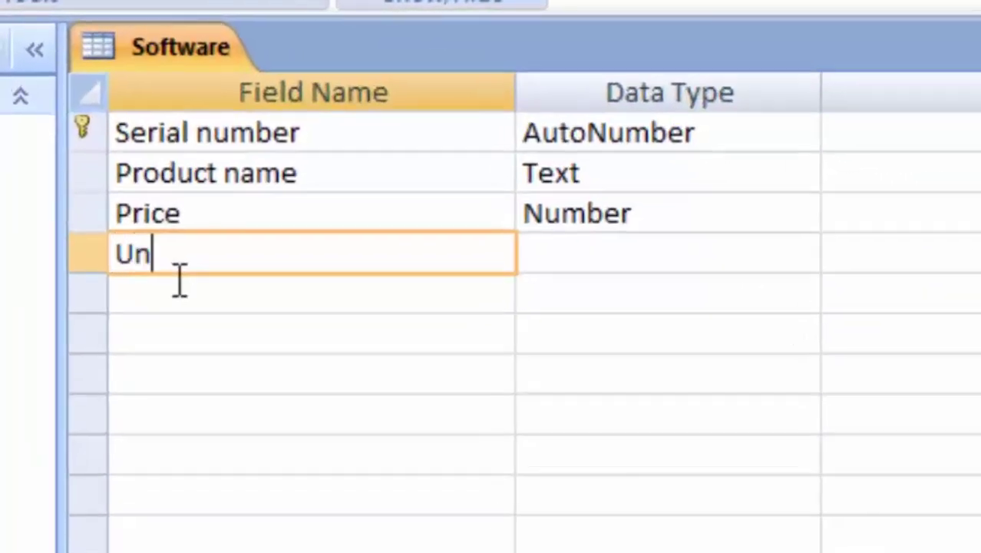
text(it)
click(629, 258)
click(800, 255)
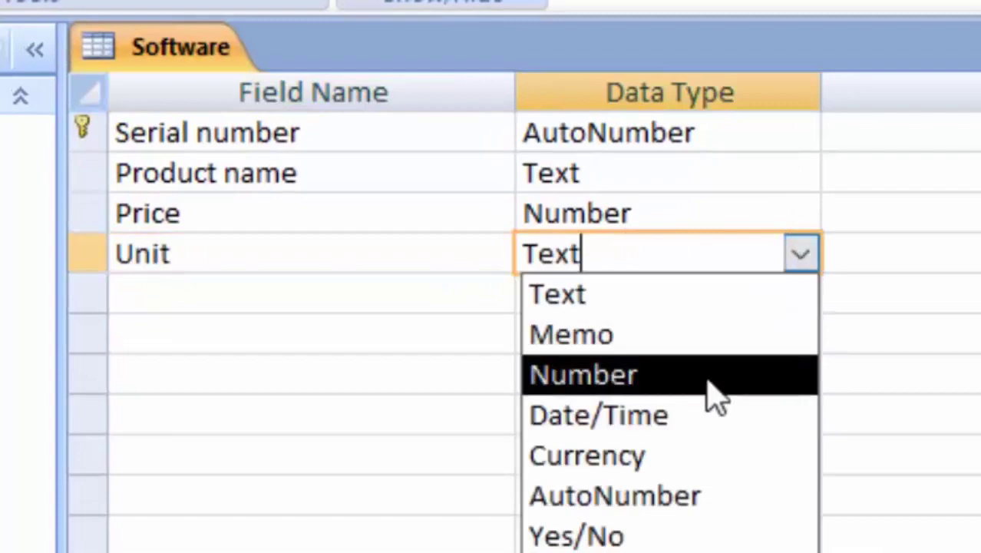
click(706, 376)
Step: Set Price's field size to Decimal with a scale of 3
click(710, 215)
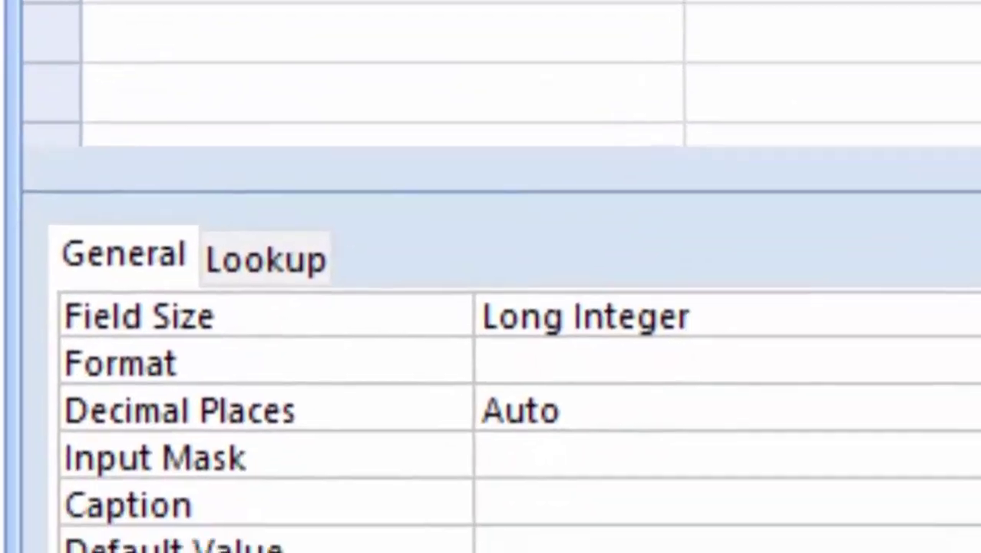
key(alt+Down)
key(Down)
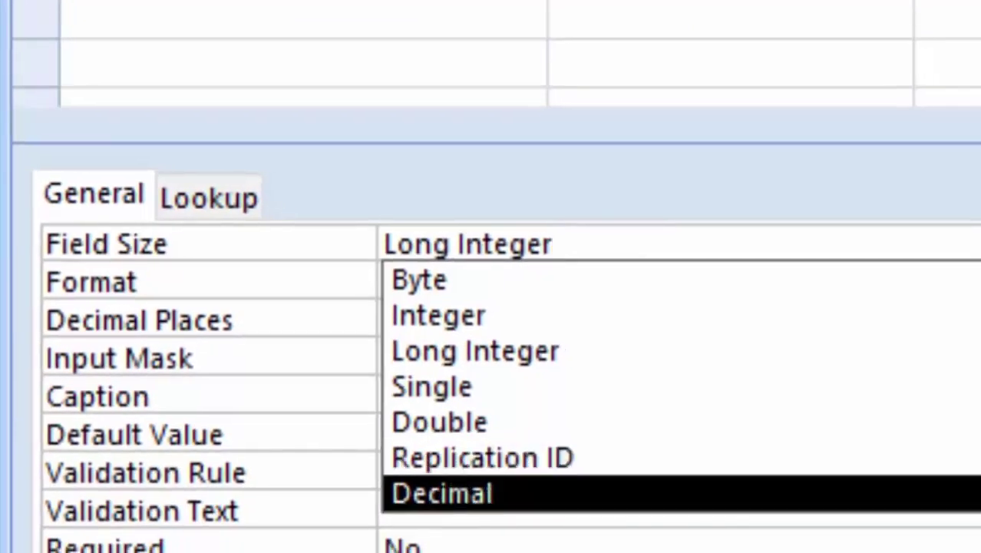
key(Return)
click(481, 367)
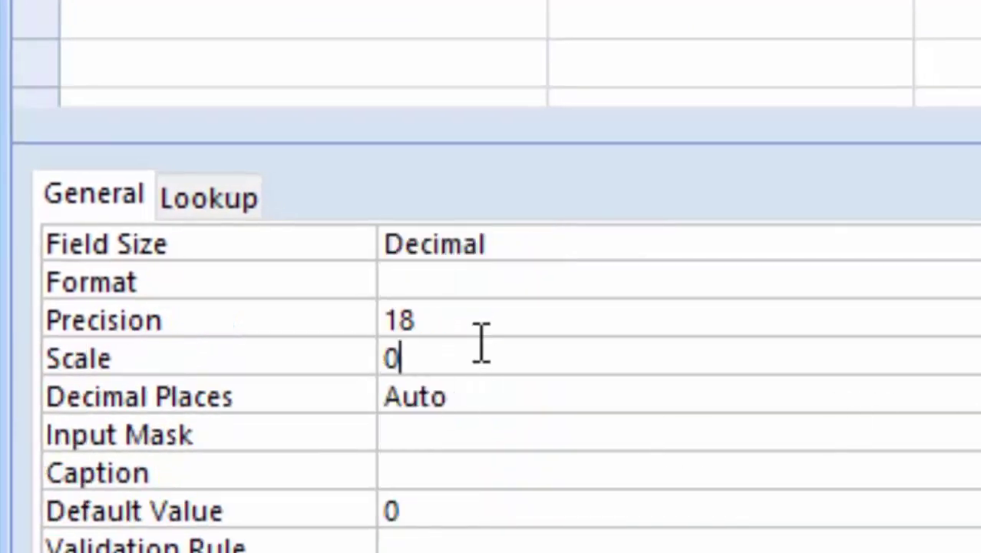
key(BackSpace)
text(3)
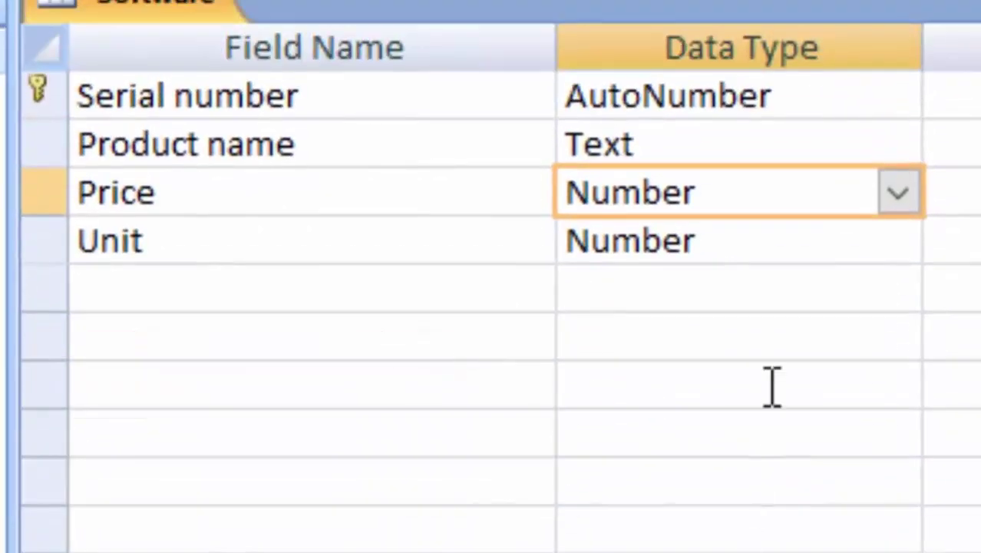
Step: Change the Unit field's size to Decimal, with scale 3
click(743, 239)
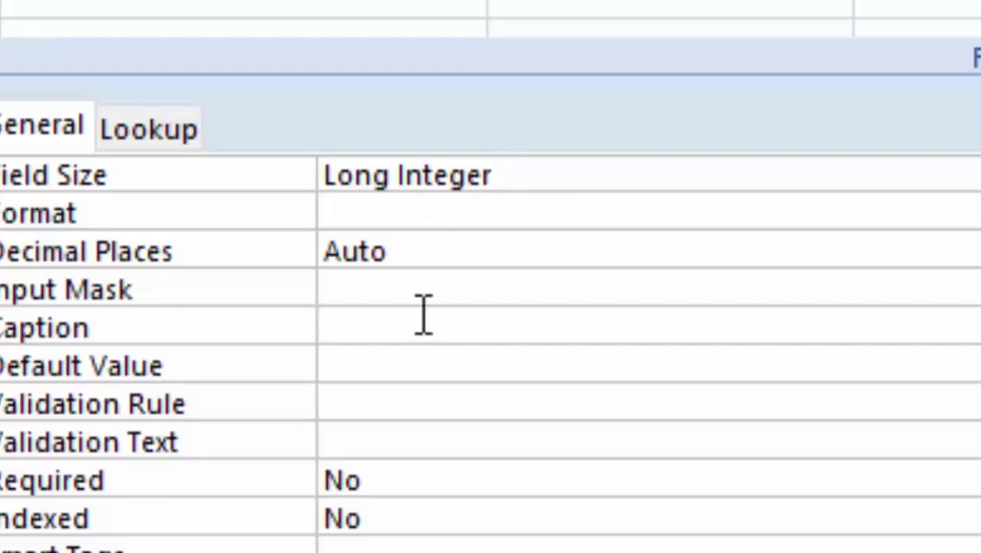
click(573, 175)
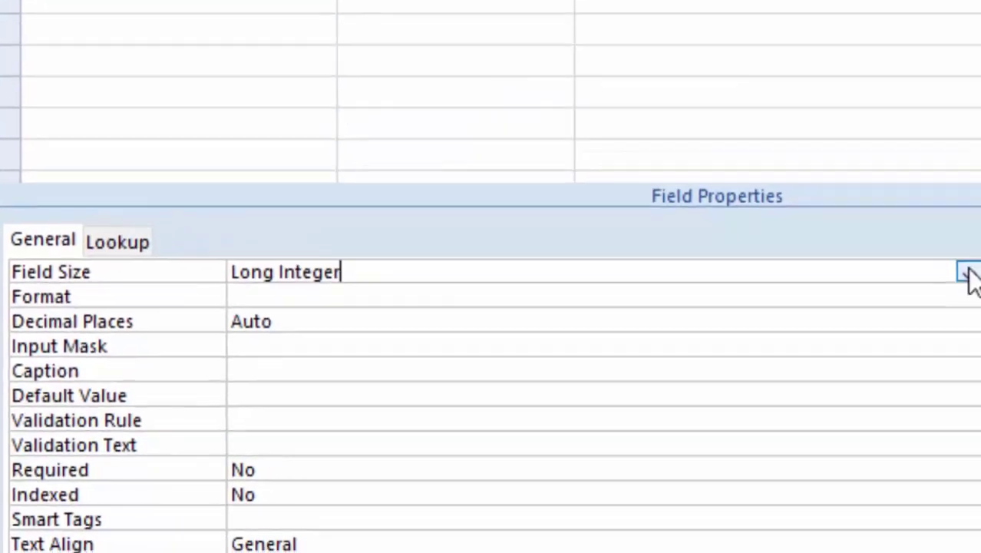
click(965, 273)
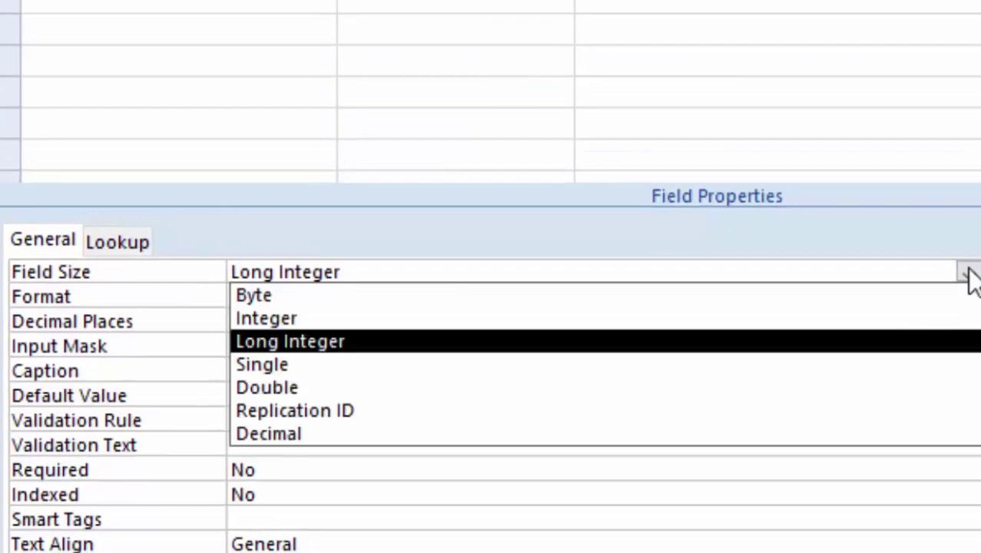
click(762, 443)
click(301, 340)
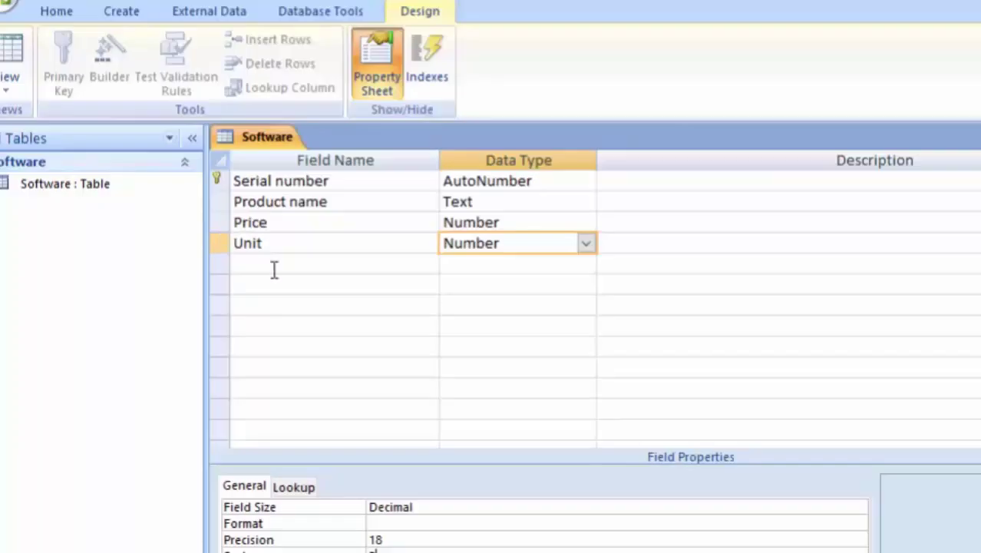
click(274, 269)
text(Tota)
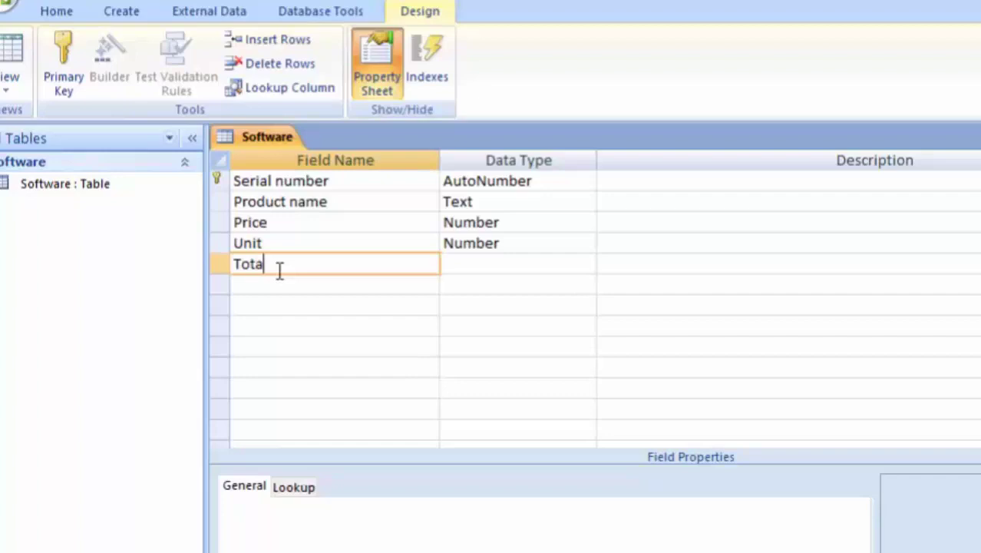
Step: Add a Total field as a Number with Decimal size and scale 3
text(l Pr)
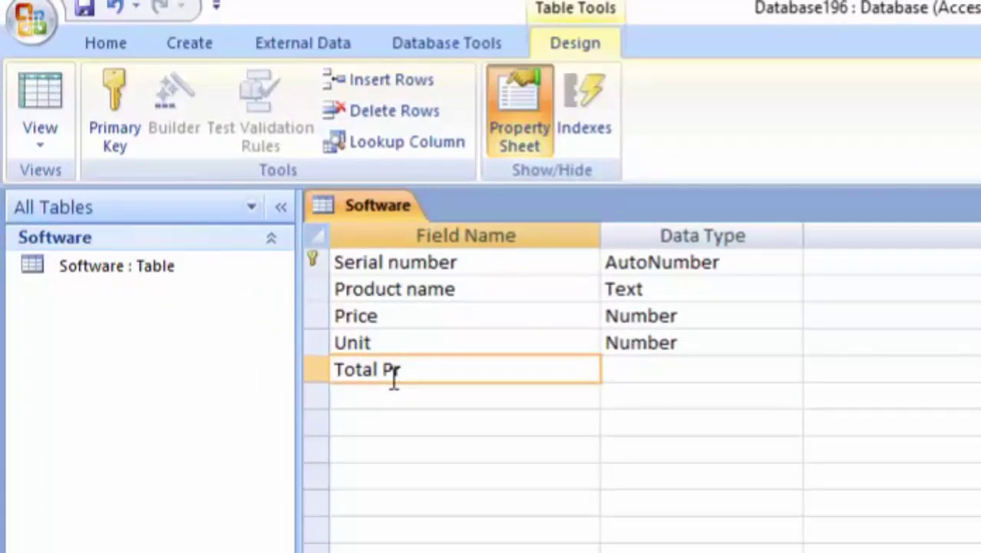
key(BackSpace)
key(BackSpace)
key(BackSpace)
click(622, 370)
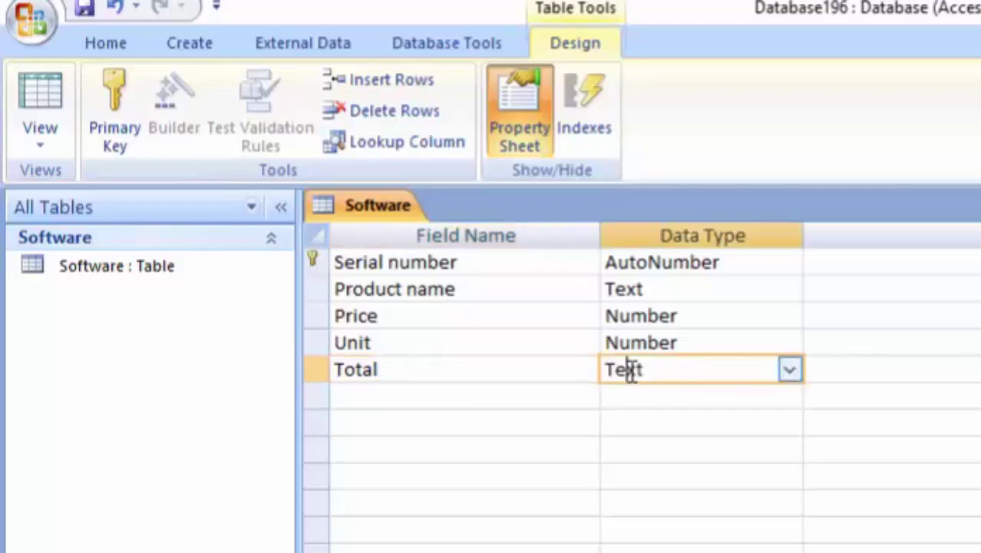
click(789, 370)
click(552, 339)
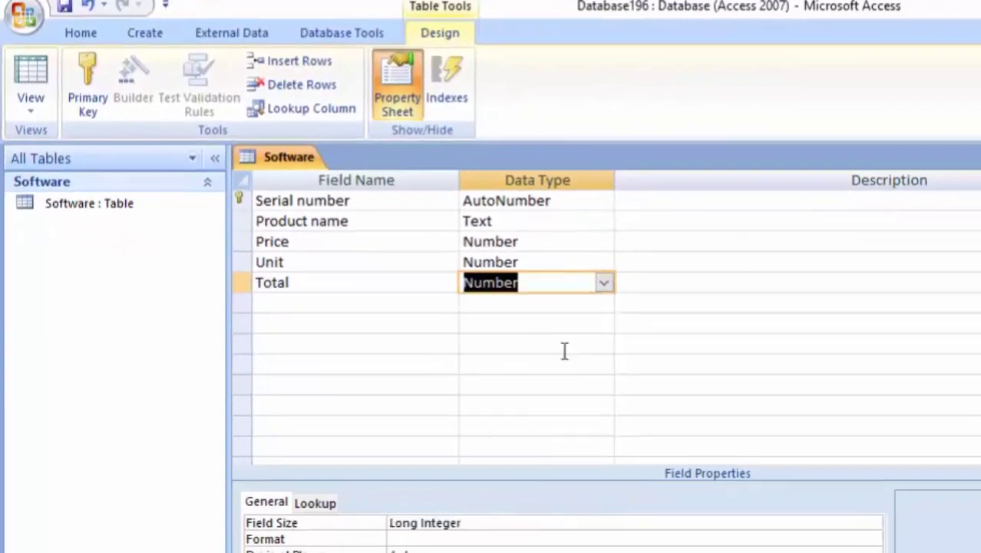
click(535, 522)
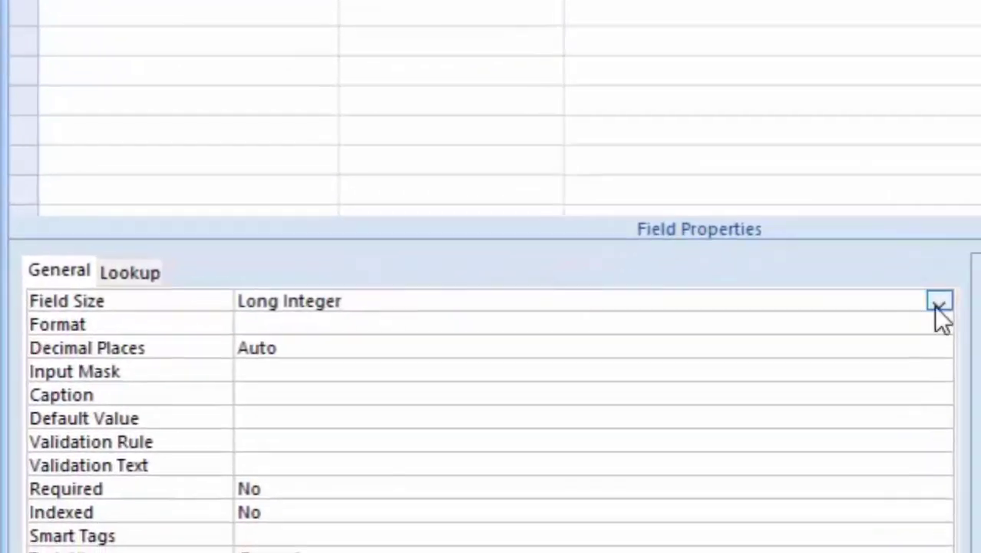
click(873, 538)
click(919, 306)
click(936, 305)
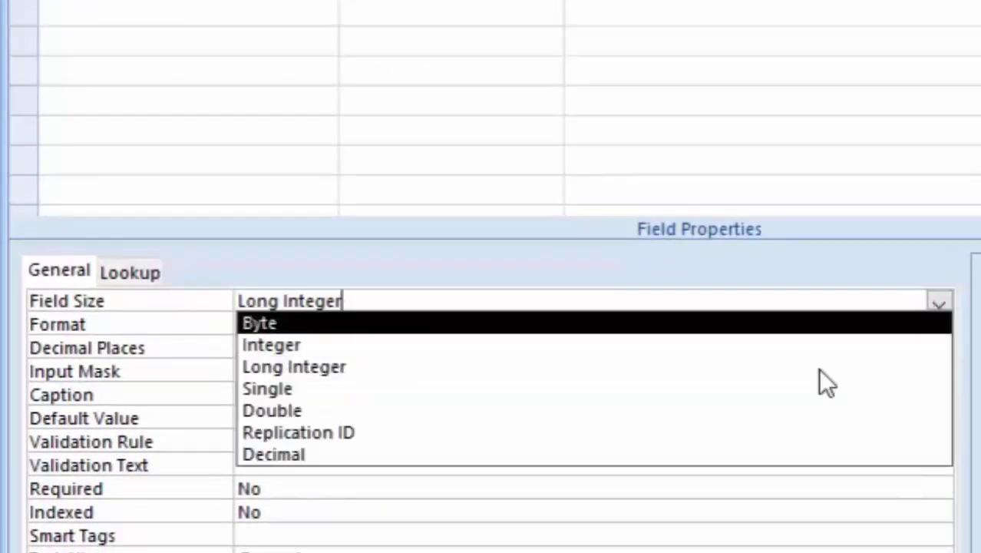
click(770, 453)
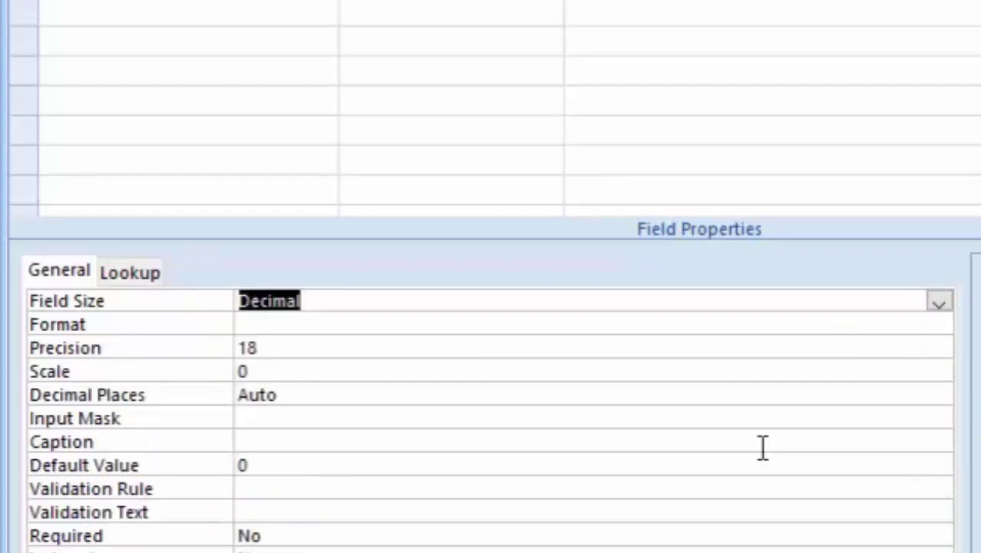
click(287, 367)
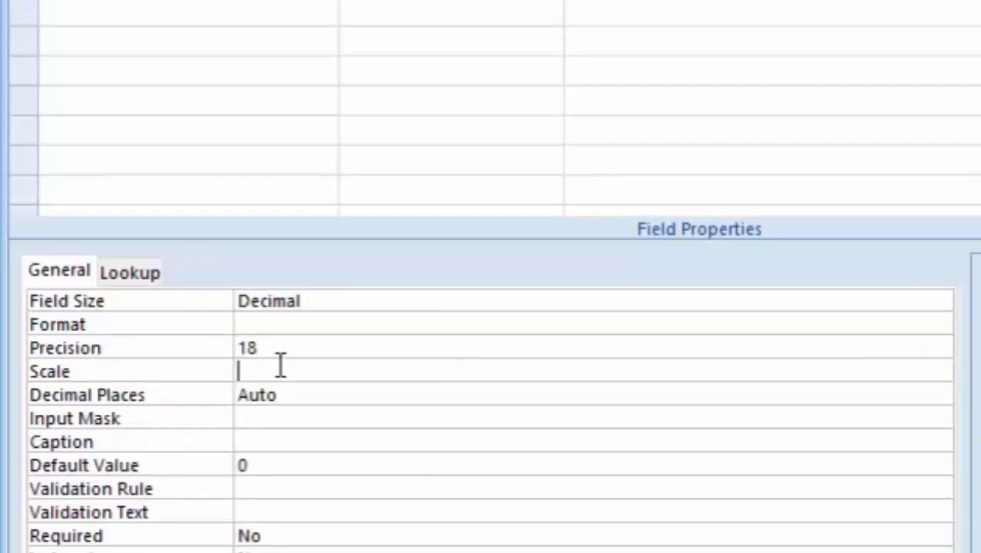
text(3)
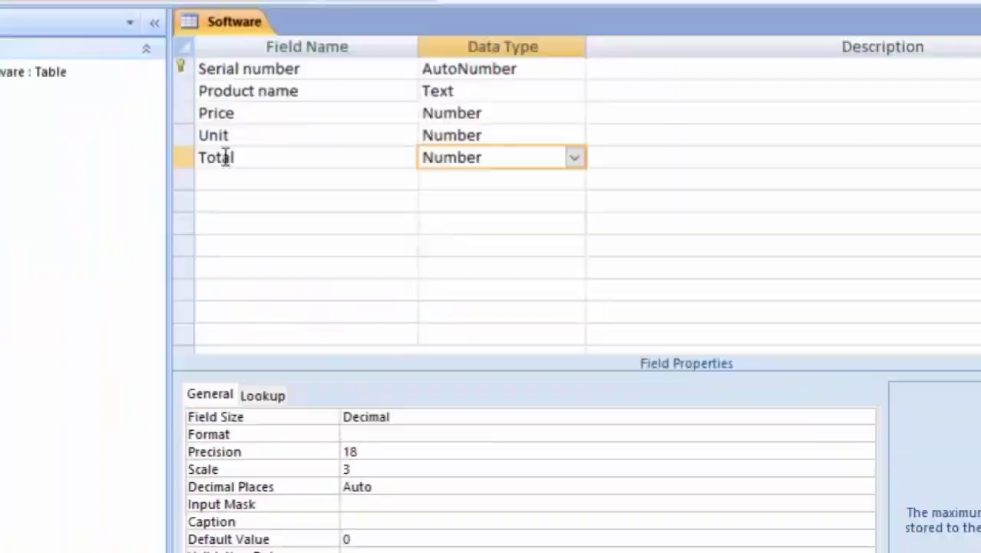
click(230, 179)
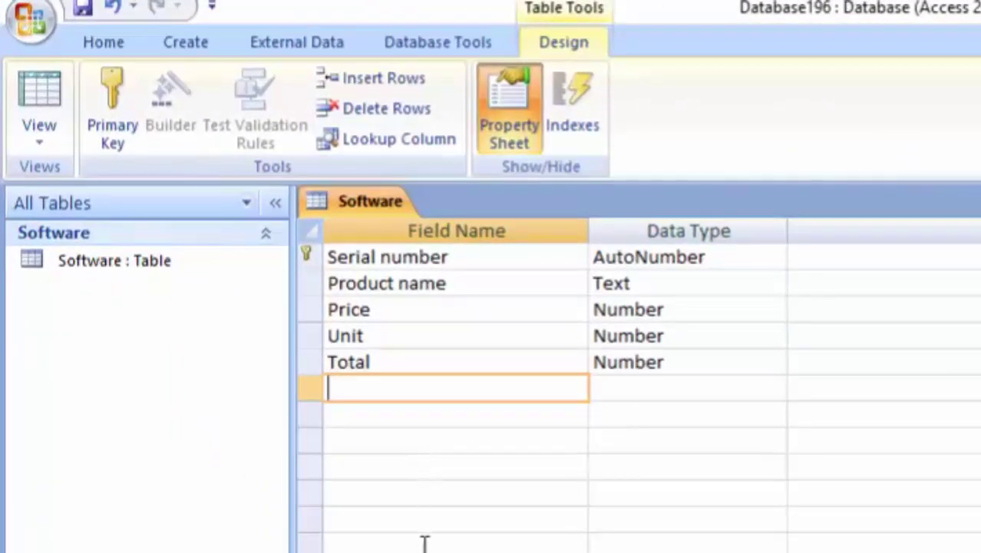
Step: Add a field named Cgst and start the Lookup Wizard as its data type
text(C)
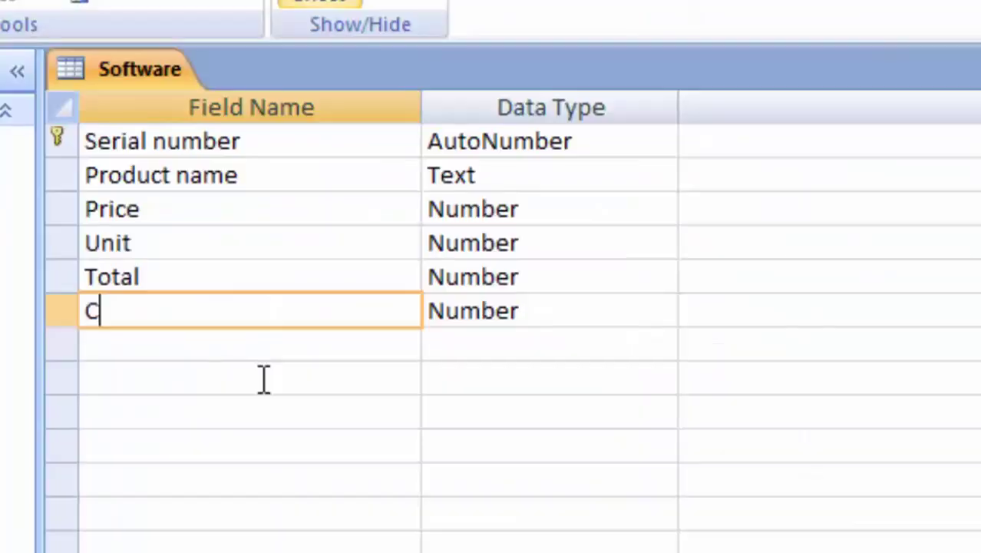
text(gsat)
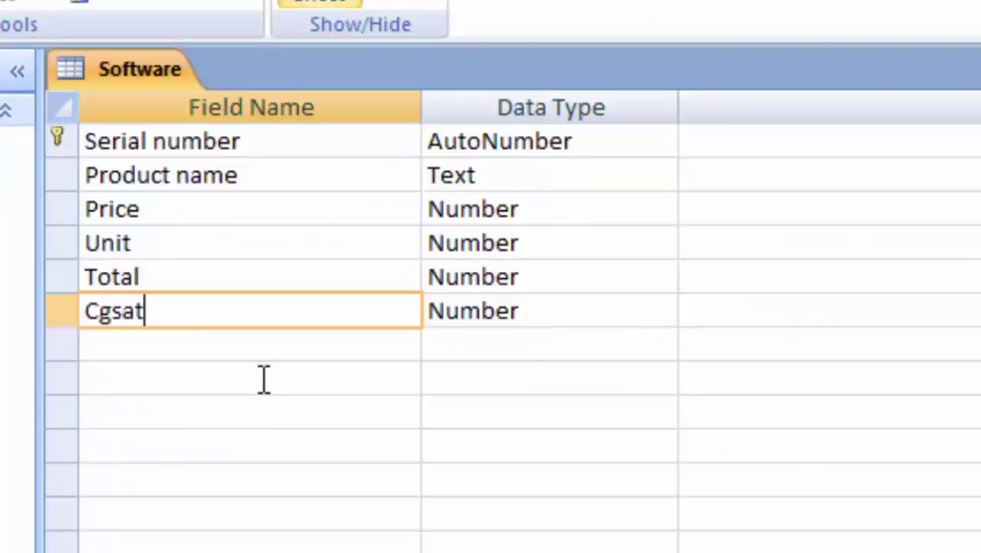
key(BackSpace)
key(BackSpace)
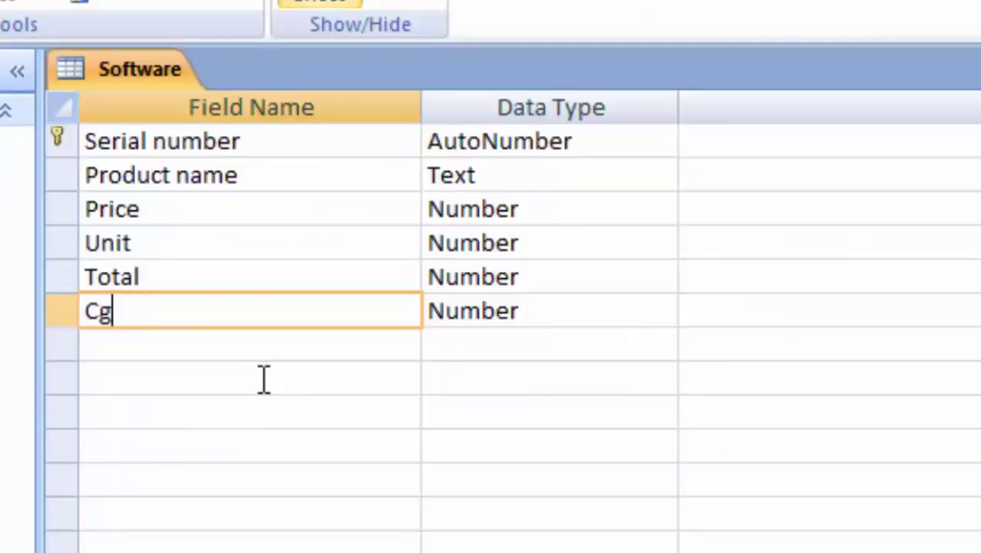
text(t)
click(526, 313)
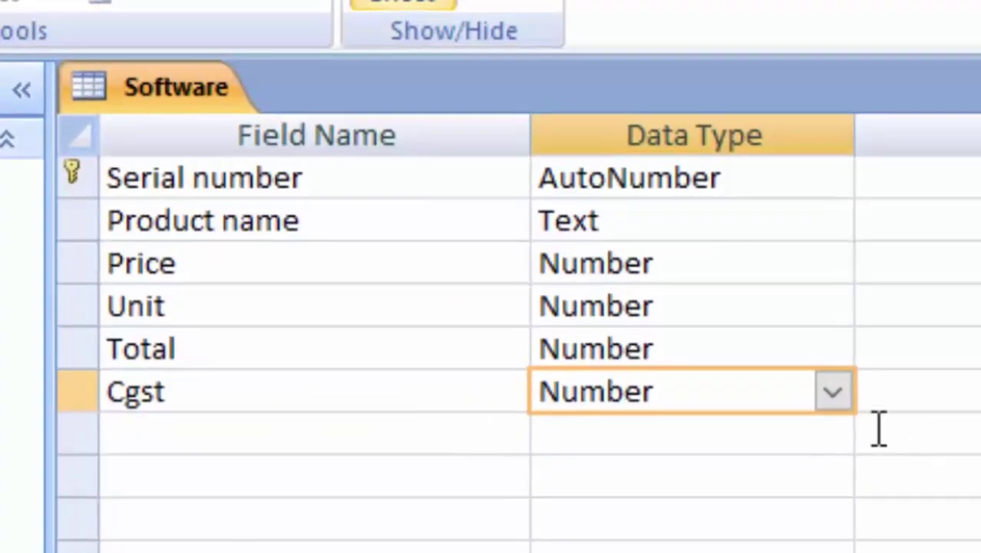
click(833, 393)
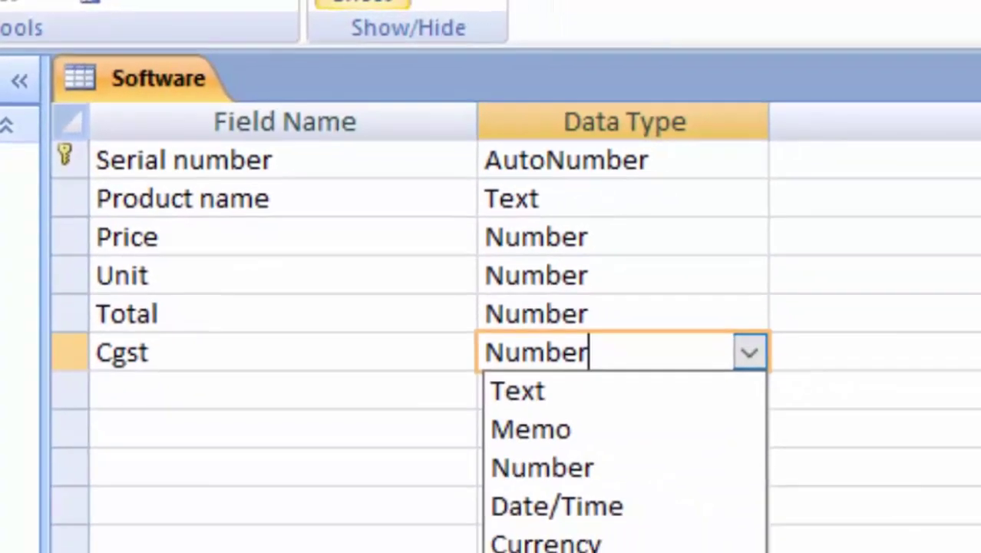
click(598, 549)
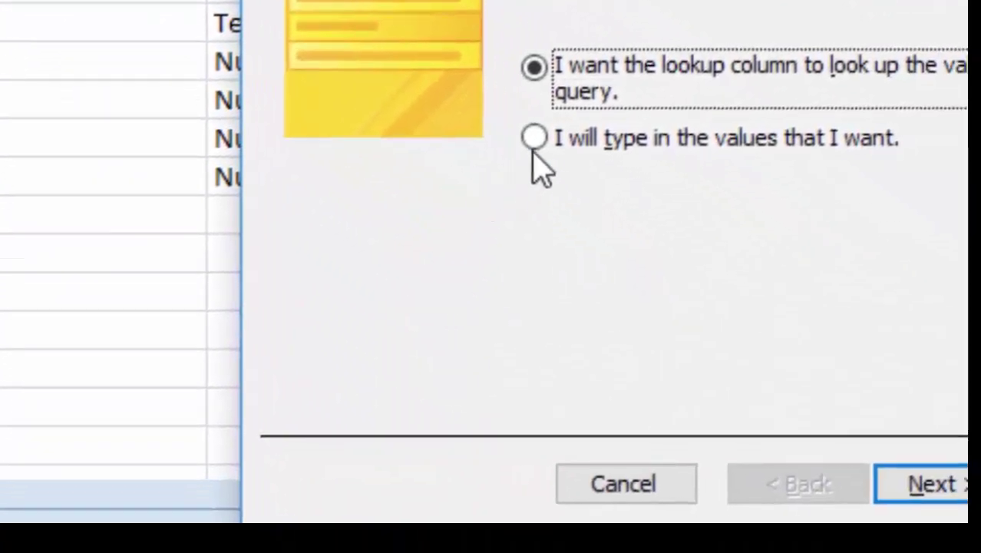
Step: Give Cgst typed-in lookup values 12, 13 and 16
click(534, 142)
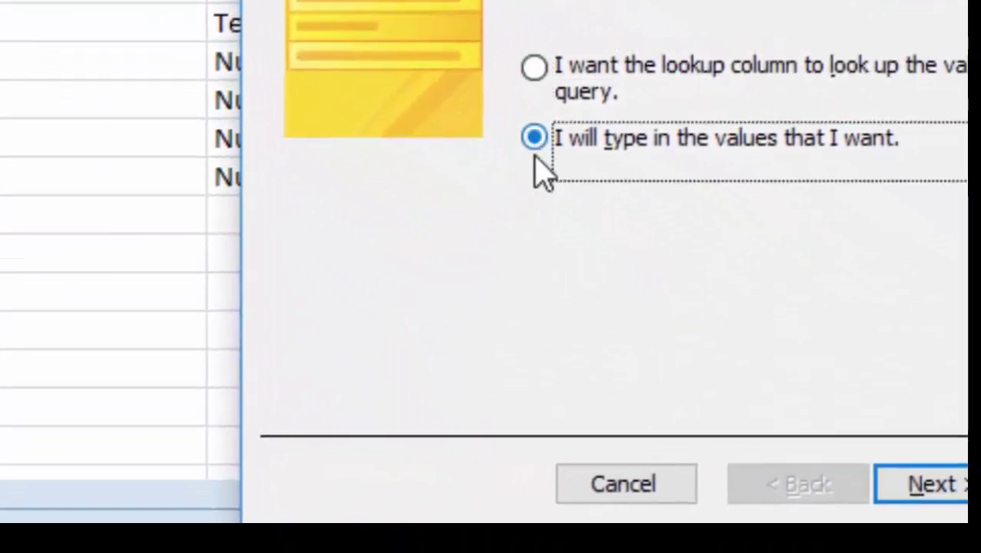
click(931, 497)
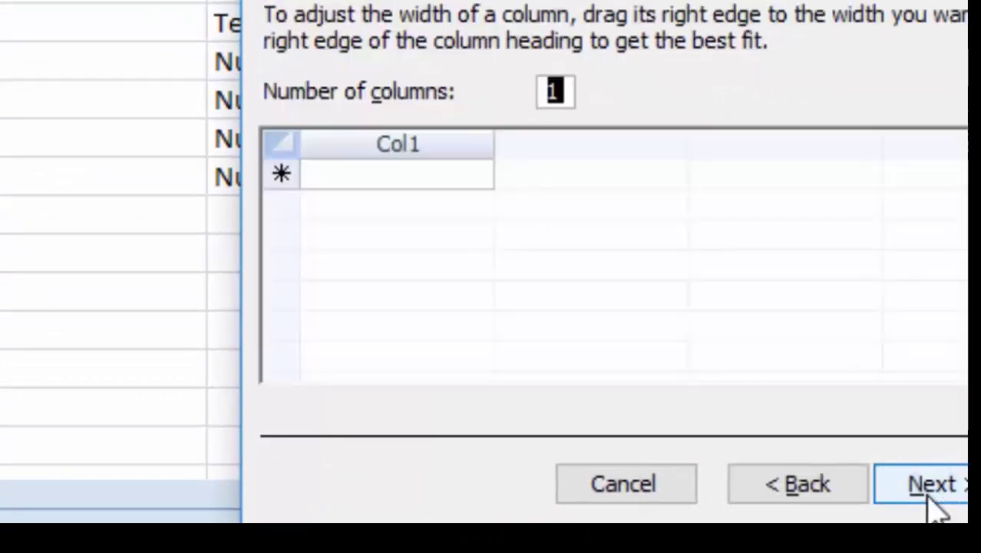
click(359, 184)
text(12)
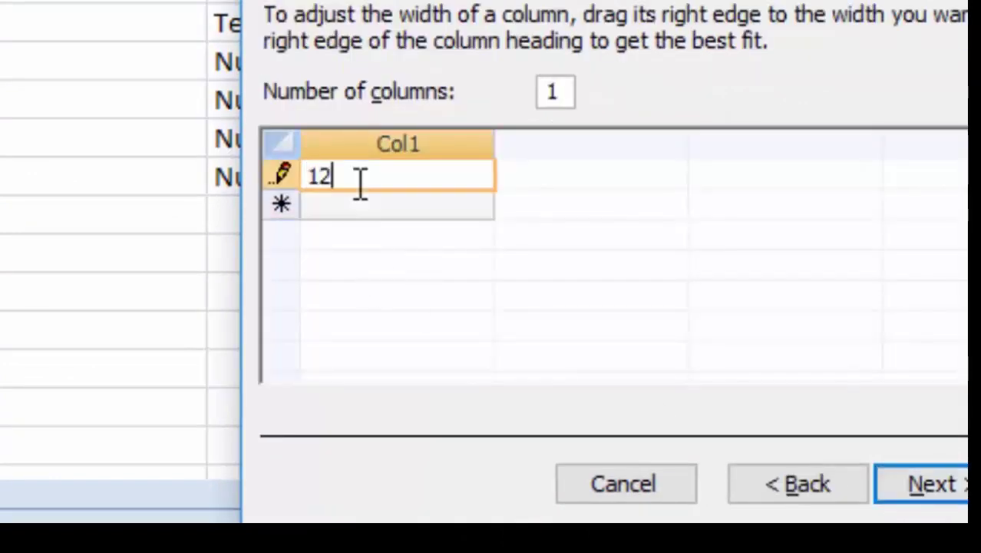
click(350, 203)
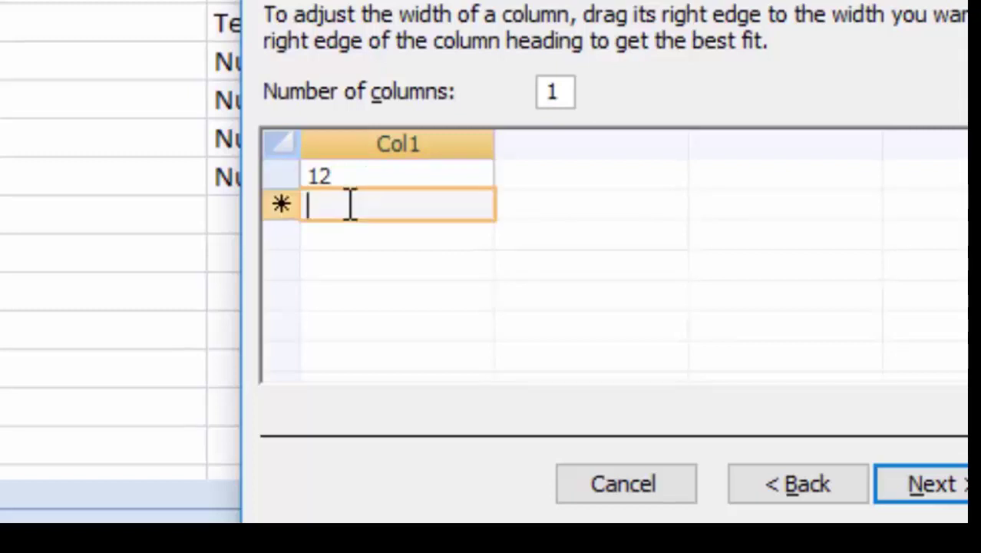
text(13)
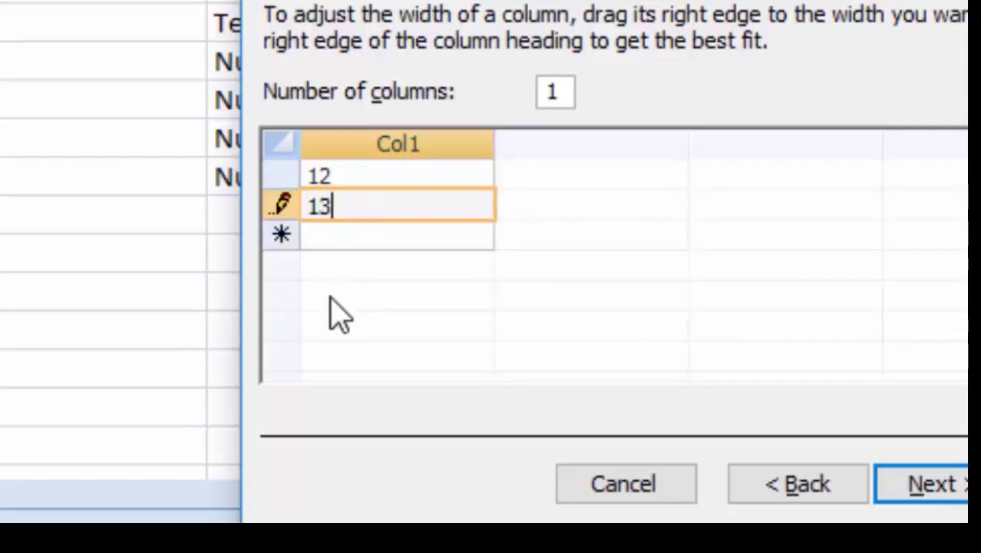
key(Return)
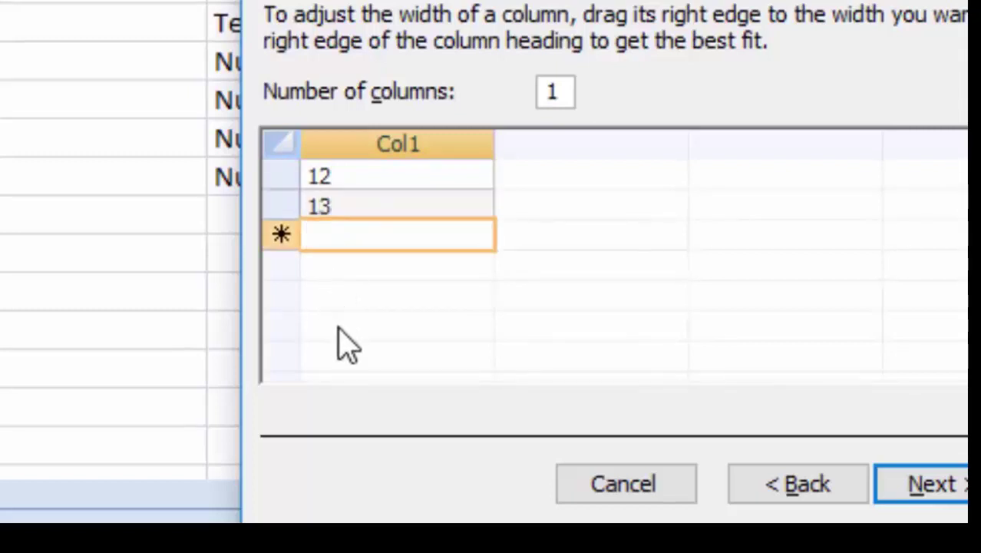
text(16)
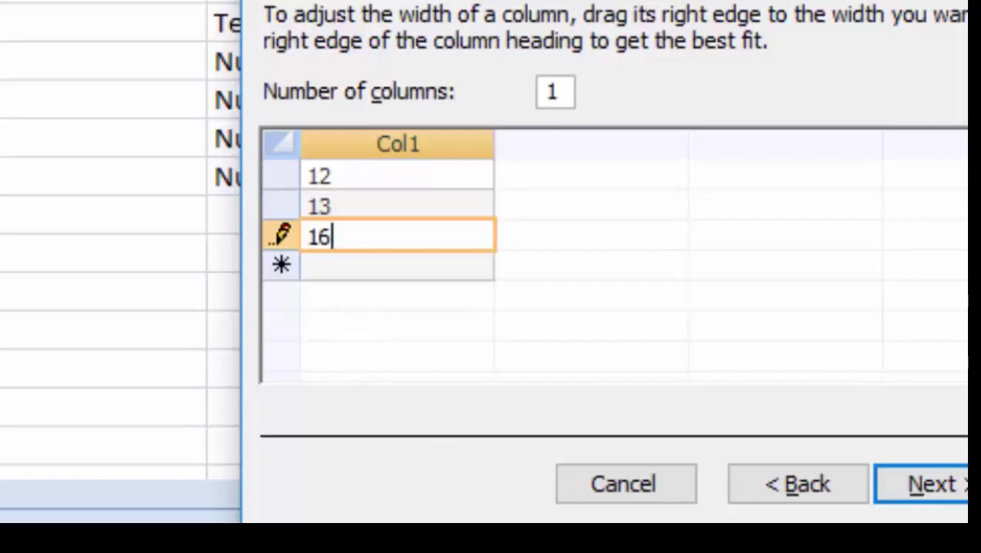
click(960, 484)
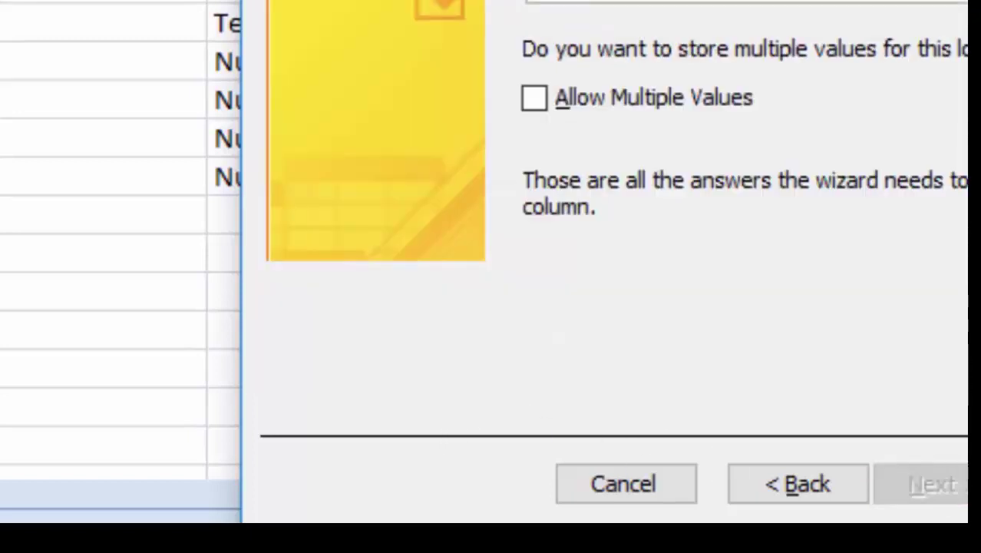
key(Return)
click(104, 215)
text(Sgst)
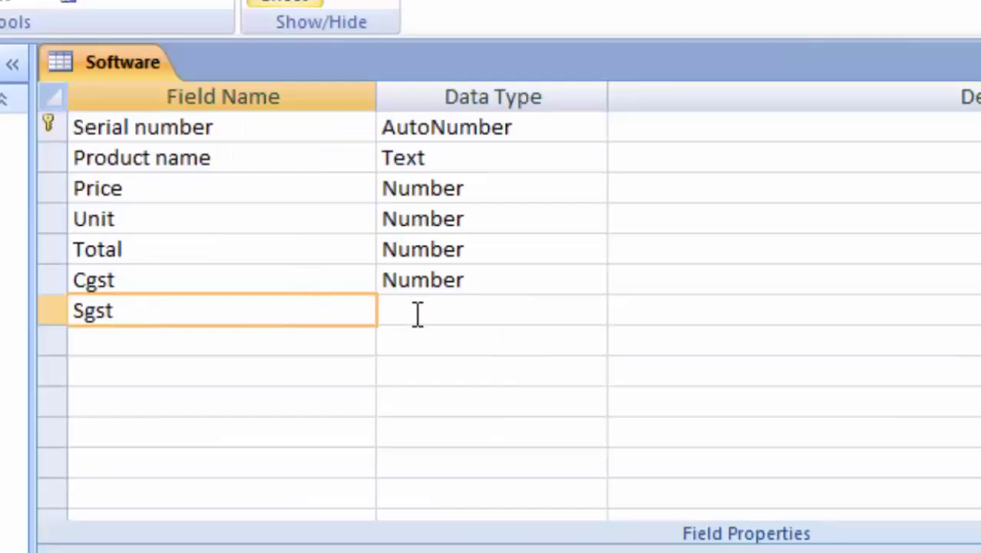
Step: Enter a typed-in lookup list for Sgst with values 8, 7 and 9
click(415, 314)
click(592, 310)
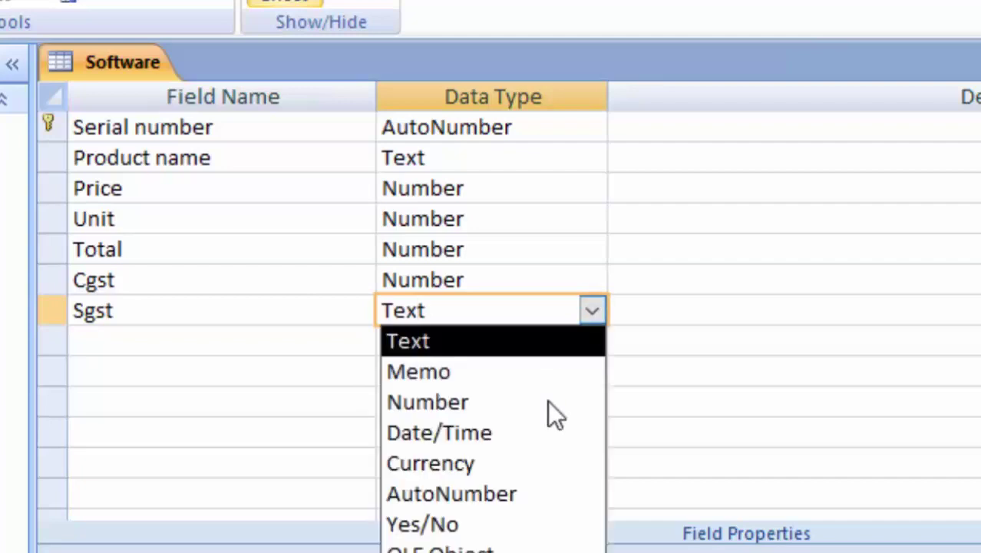
click(476, 552)
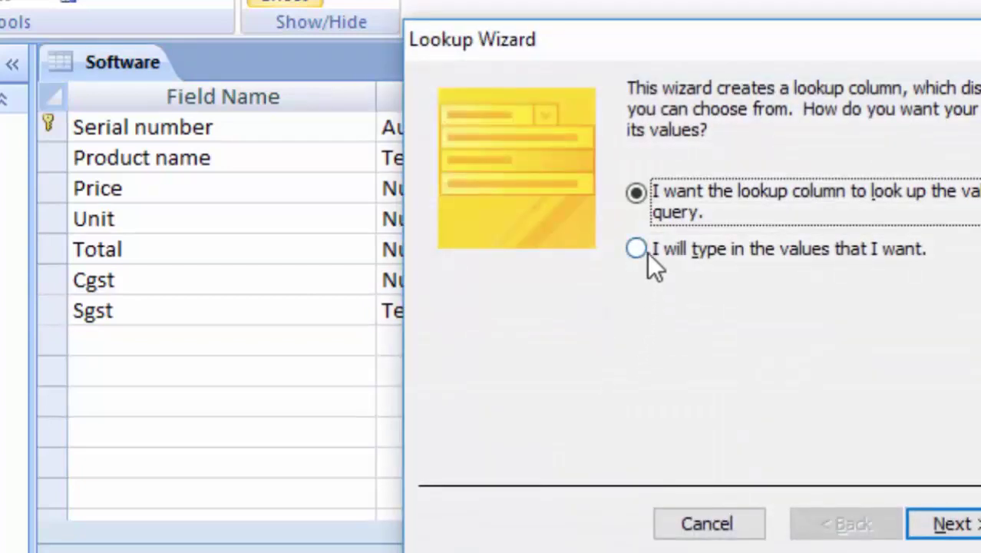
click(647, 253)
click(923, 533)
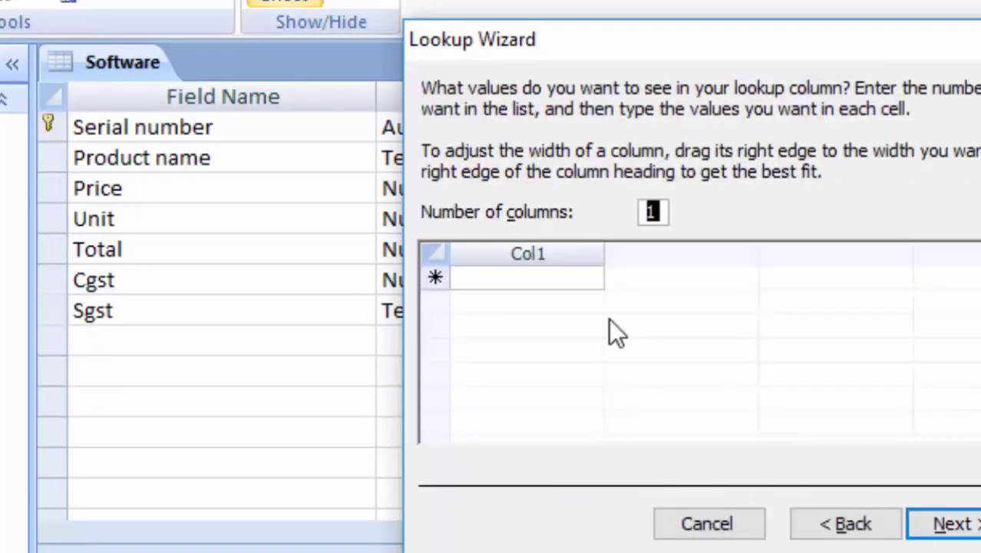
click(479, 281)
text(8)
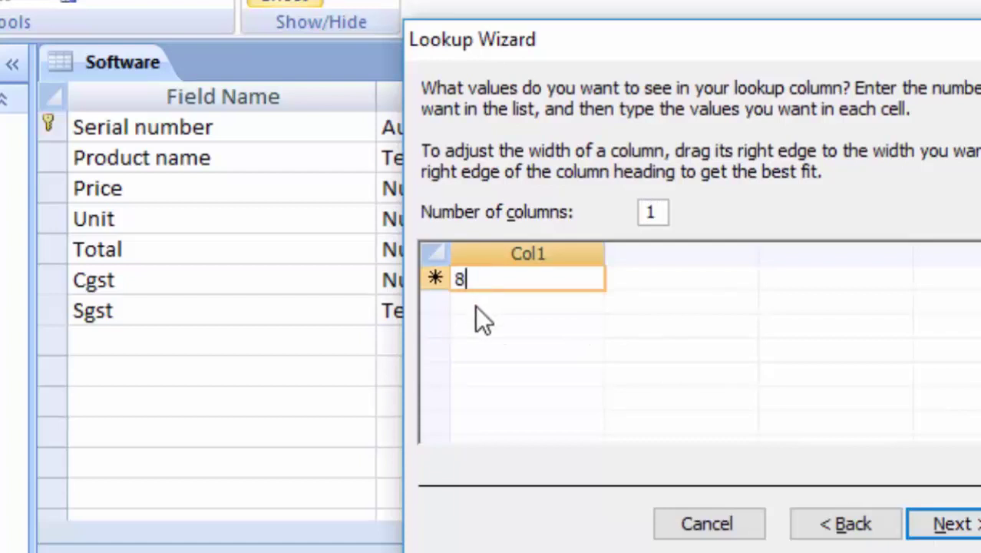
key(Return)
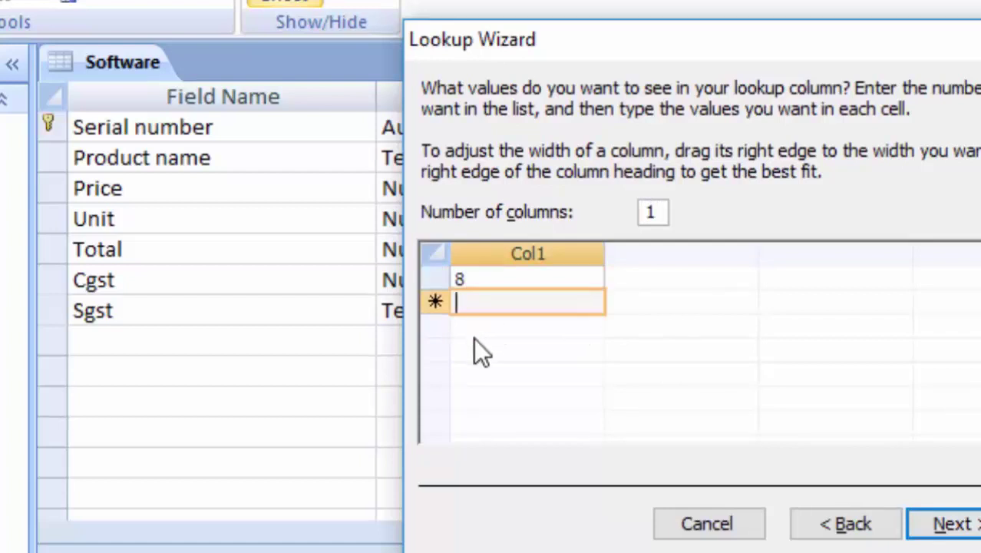
text(7)
key(Return)
text(9)
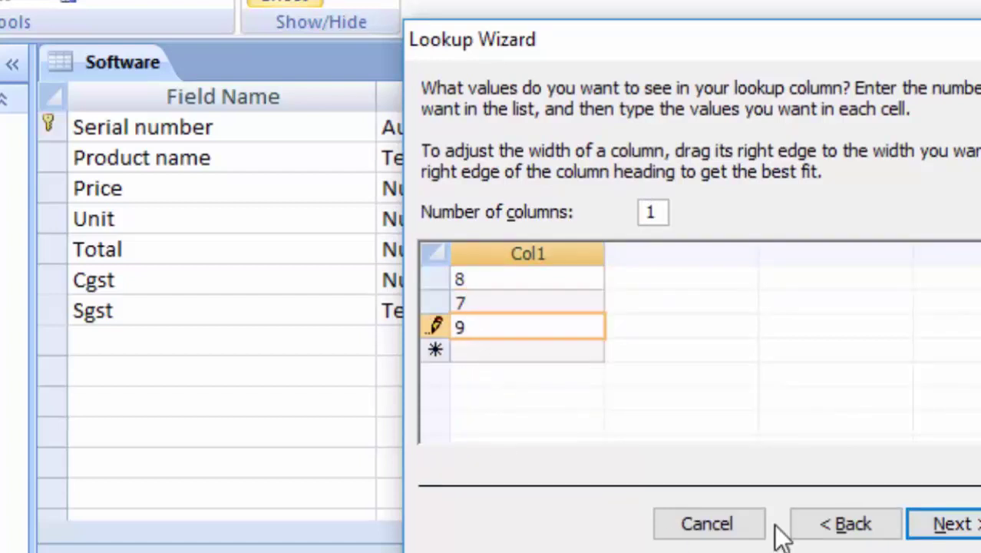
Step: Finish the Sgst lookup and set its data type to Number
click(949, 528)
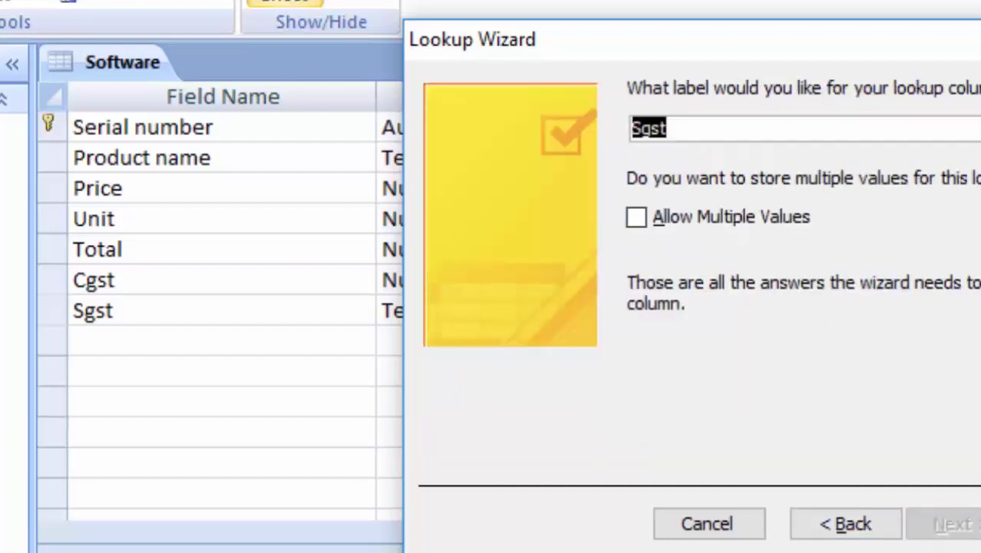
click(980, 528)
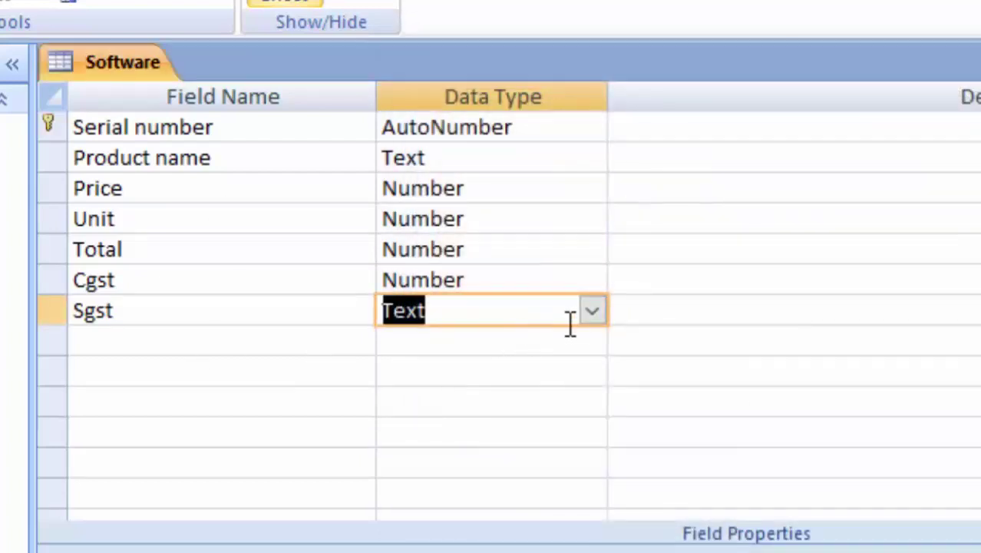
click(589, 313)
click(538, 403)
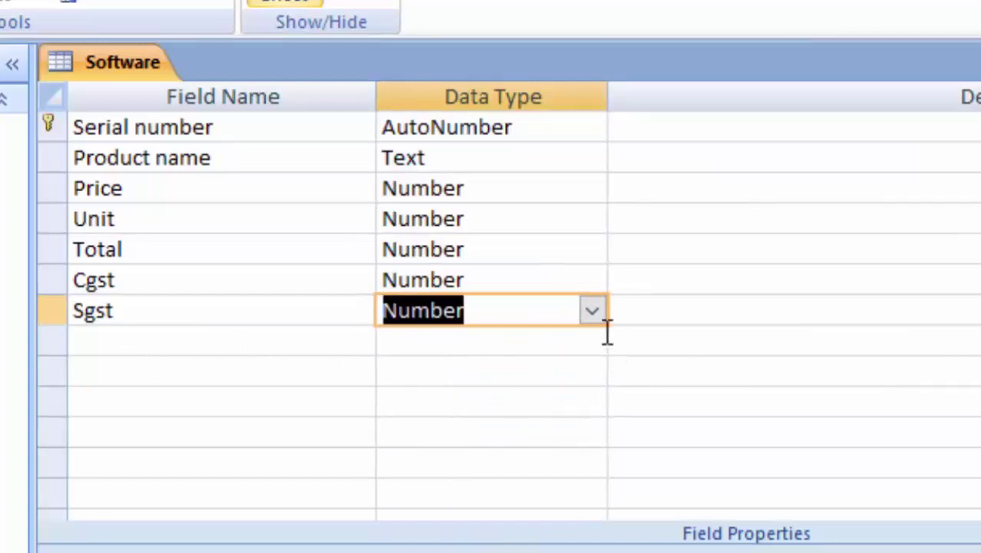
Step: Add a Number field, clear the duplicate Total name warning, and rename it Total tax amount
click(156, 345)
text(Total)
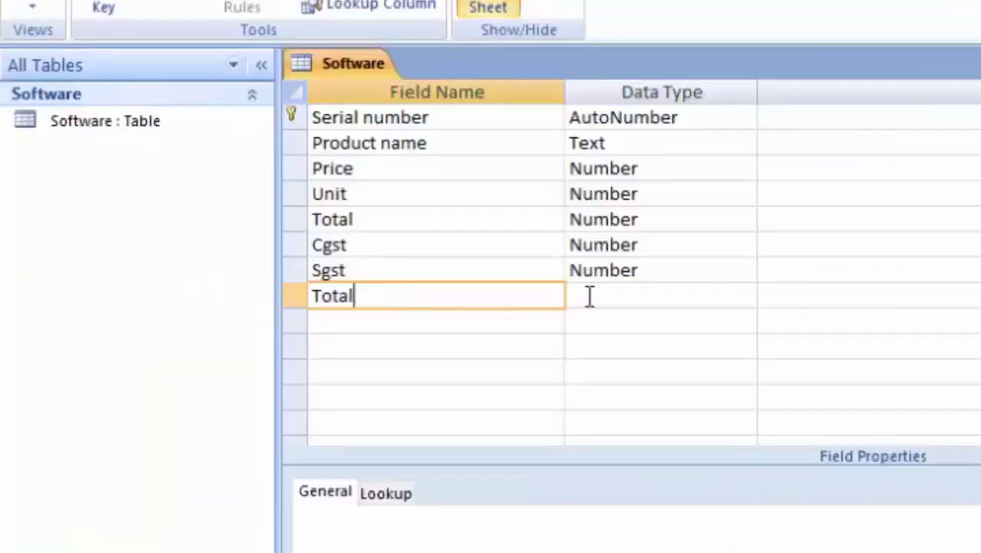
click(590, 296)
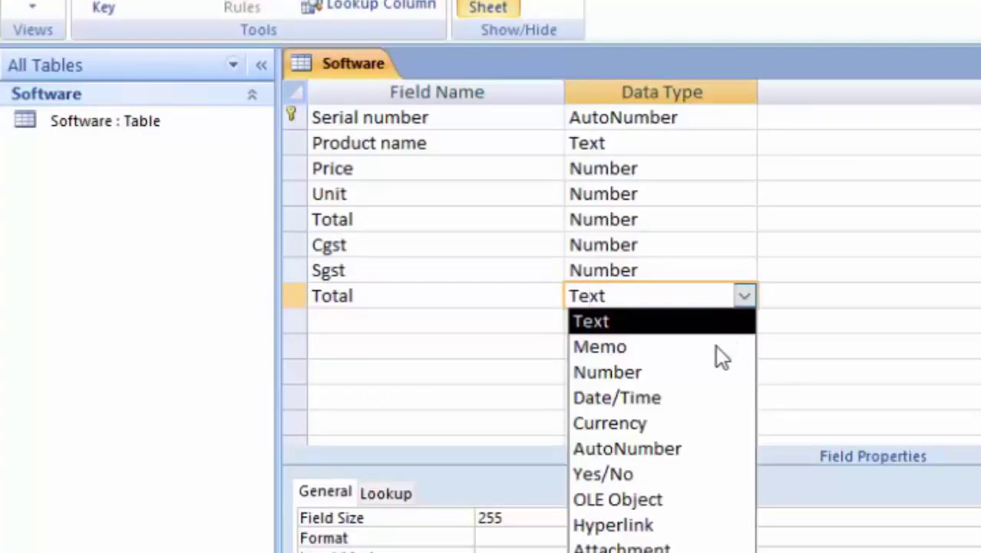
click(702, 374)
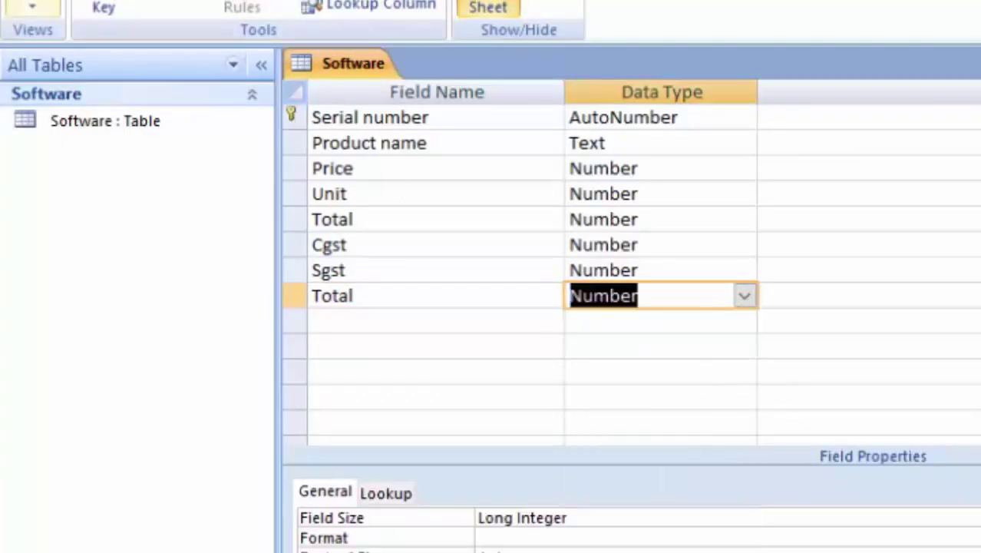
click(32, 7)
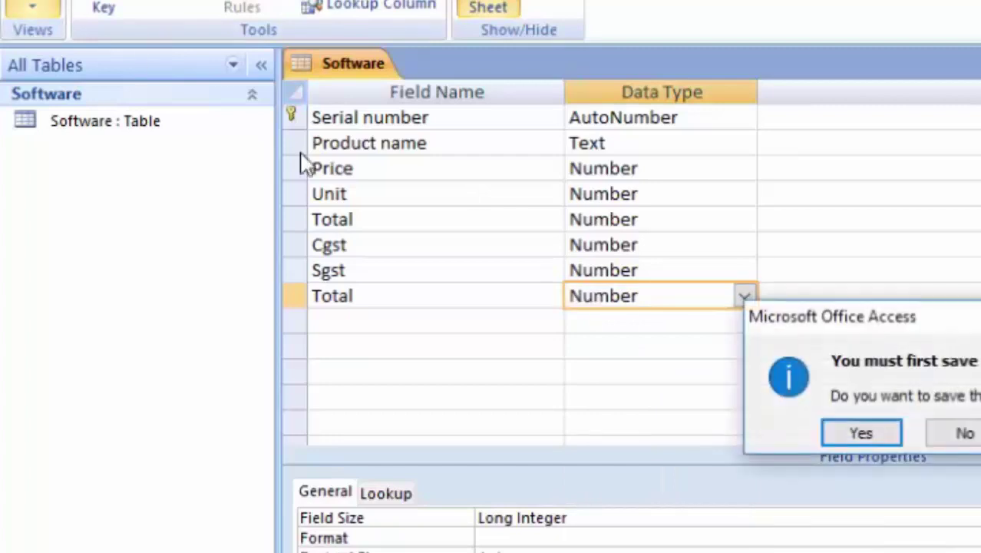
click(845, 438)
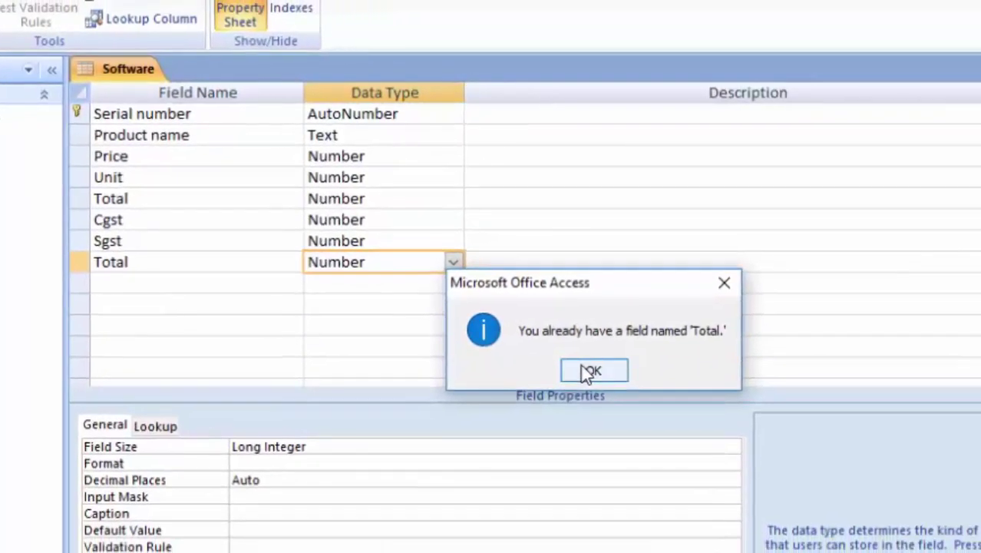
click(911, 430)
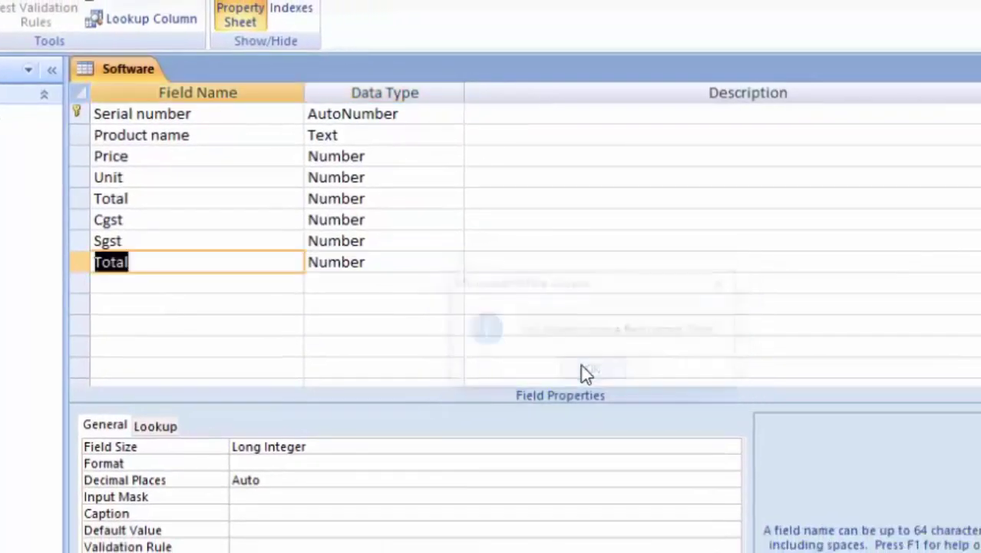
click(144, 268)
text(tax amou)
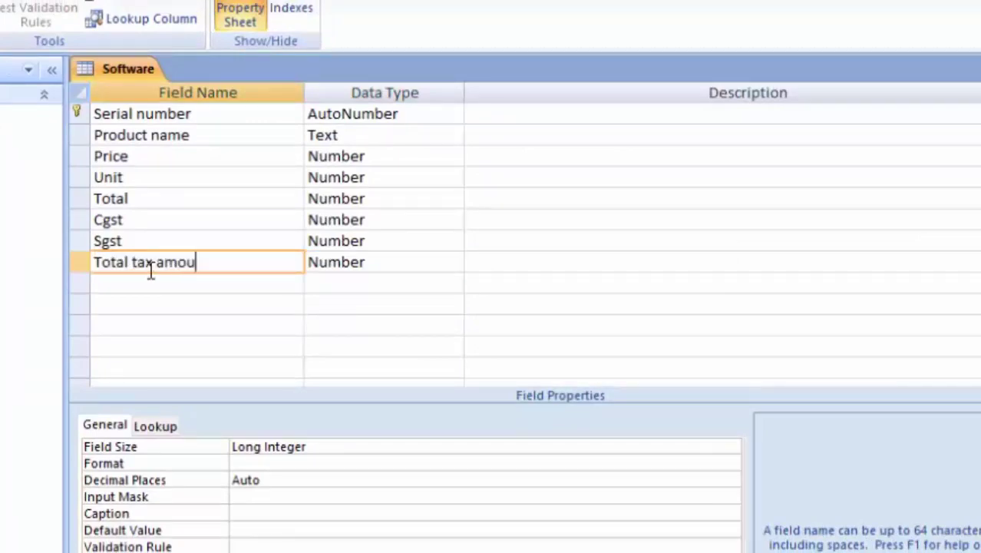
text(nt)
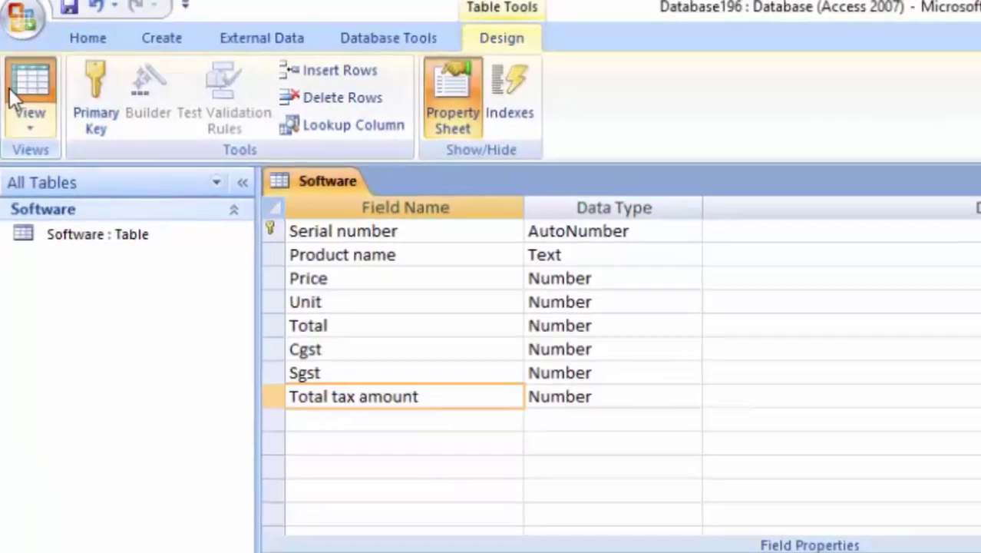
Step: Save the Software table, autofit the Total tax amount column, and begin a new query design
click(26, 98)
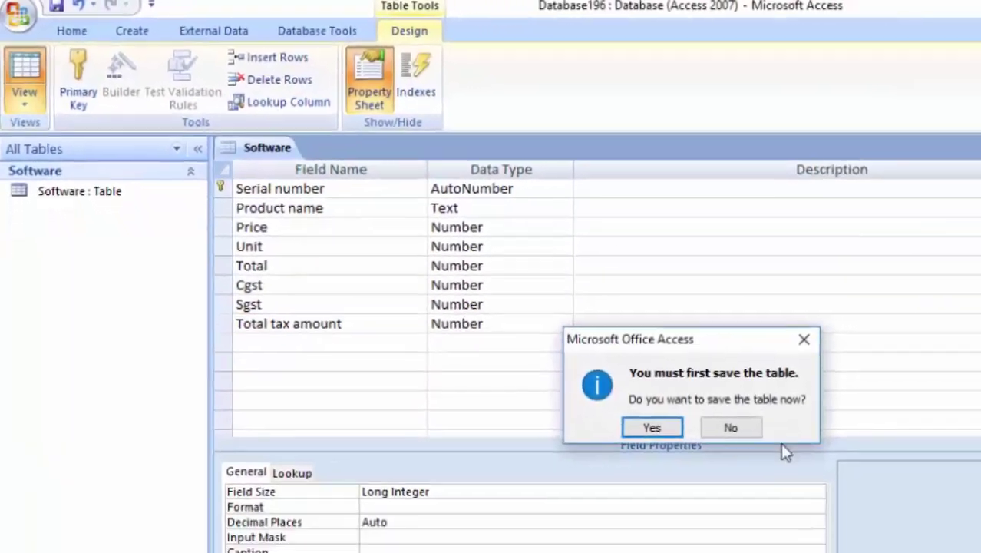
click(653, 424)
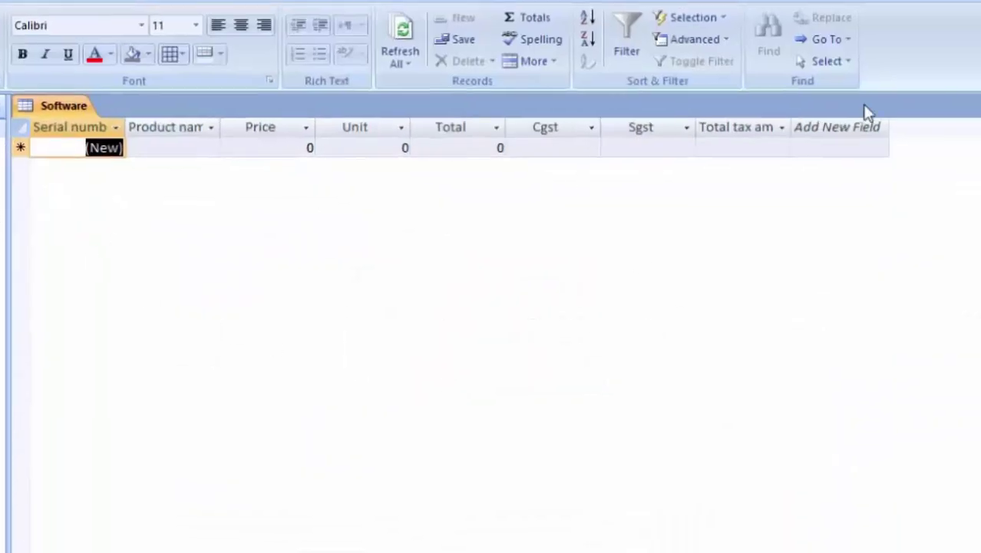
double_click(790, 127)
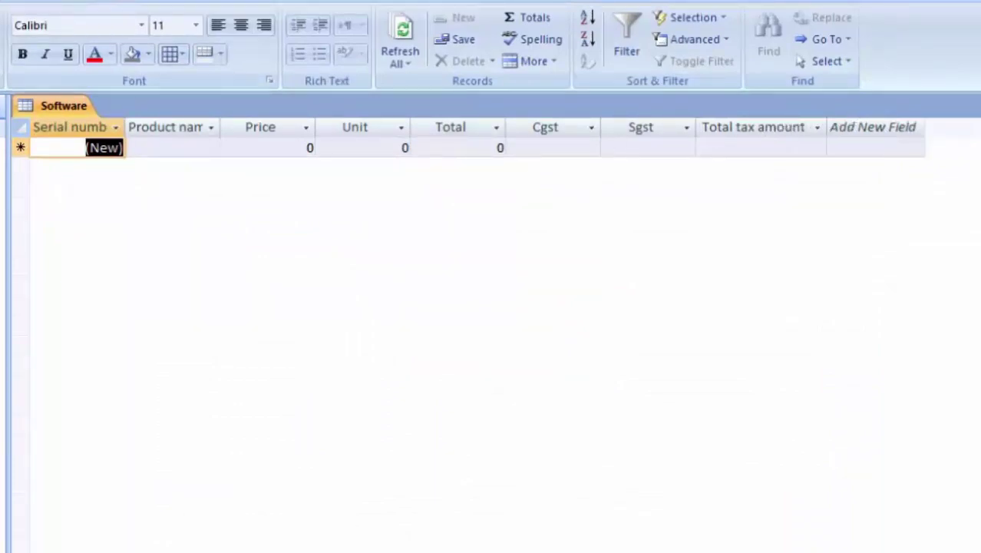
click(230, 1)
click(562, 46)
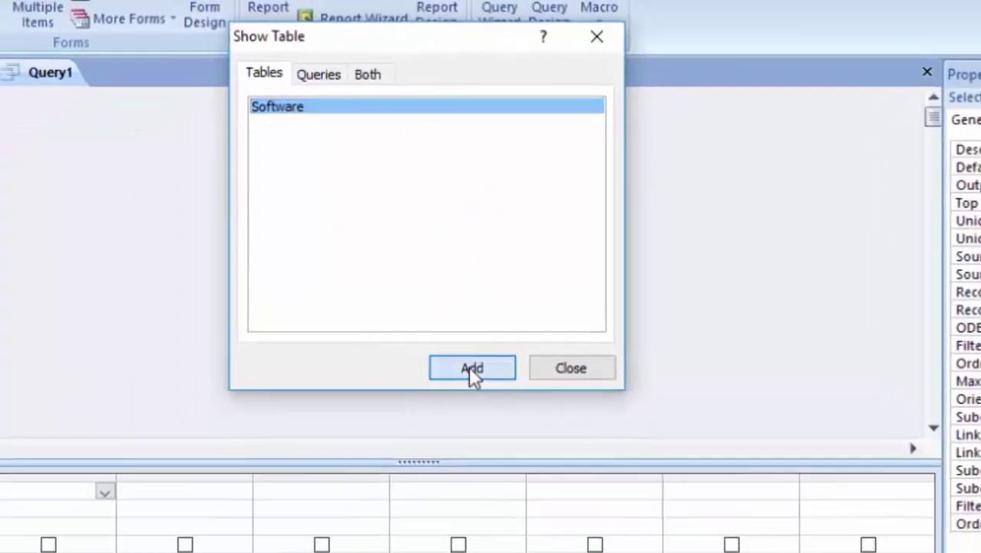
Step: Add the Software table to the query with Serial number and Product name columns
click(361, 427)
click(457, 427)
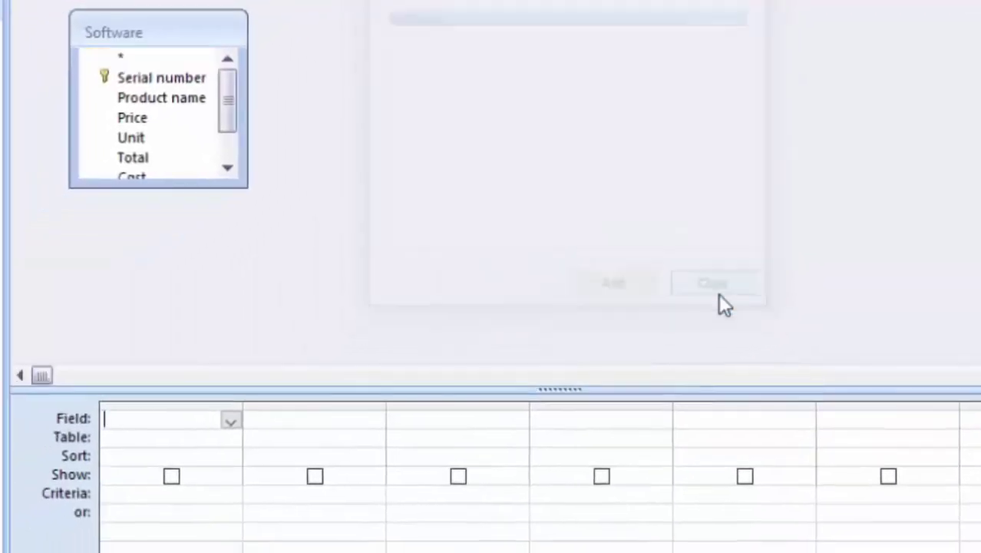
double_click(184, 80)
double_click(184, 79)
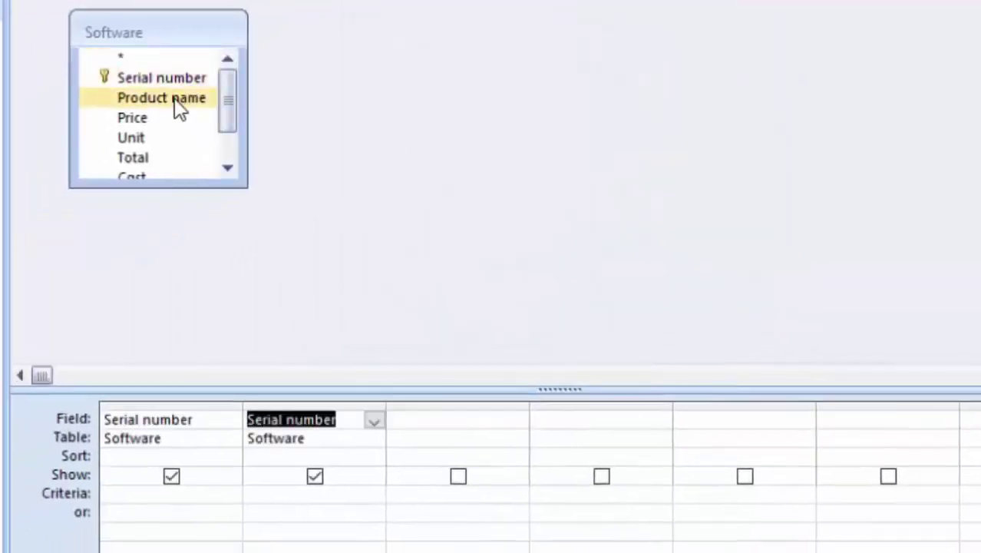
click(375, 421)
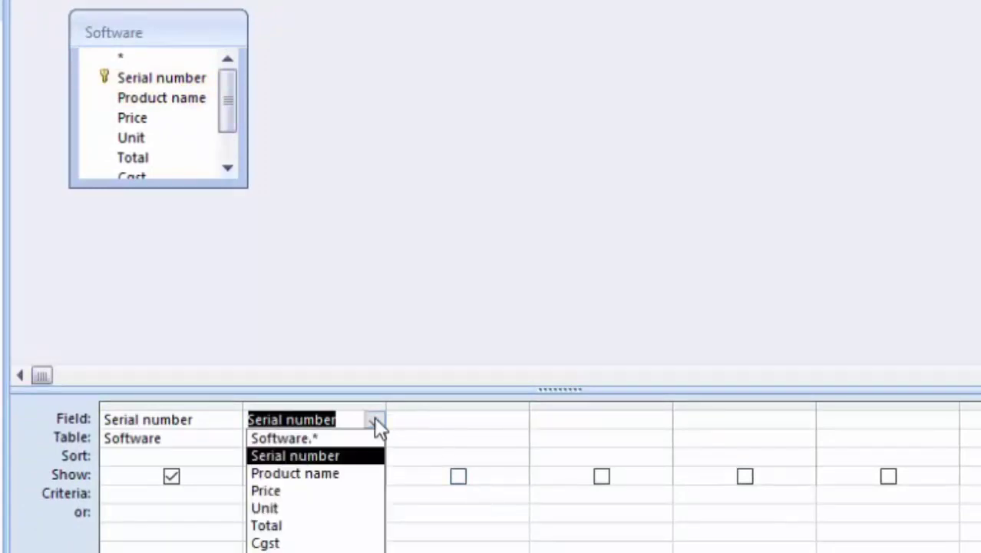
click(359, 472)
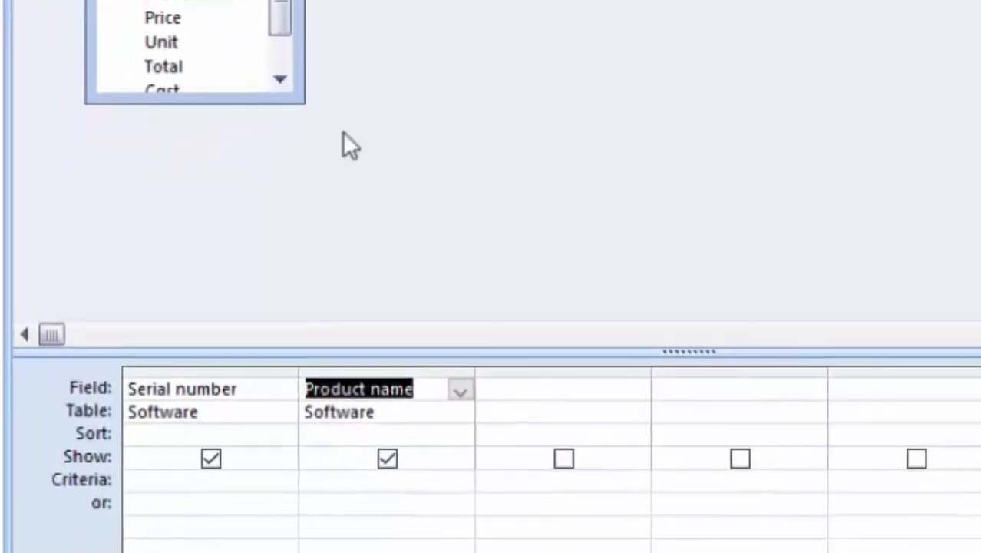
Step: Add Price, Unit, Total, Cgst, Sgst and Total tax amount to the query grid
double_click(173, 84)
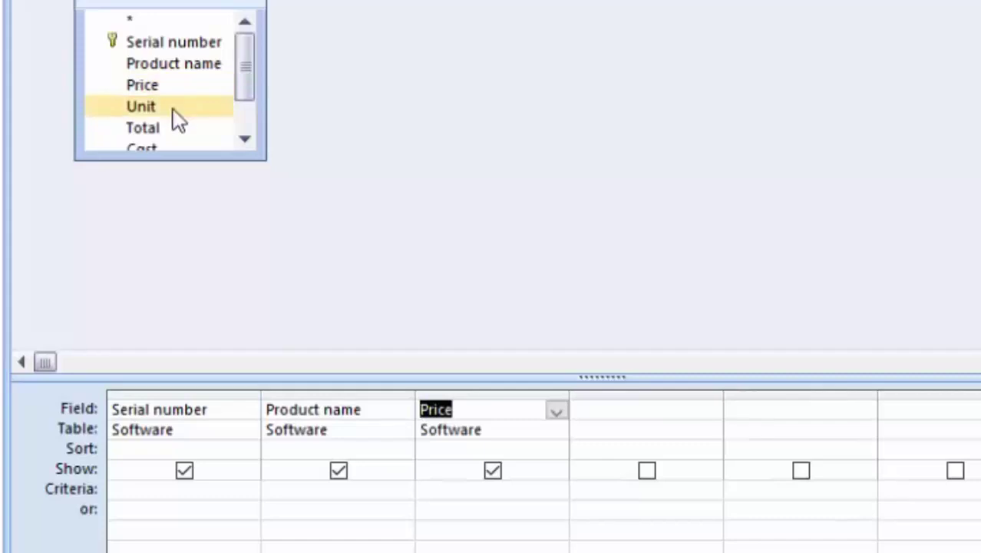
double_click(174, 109)
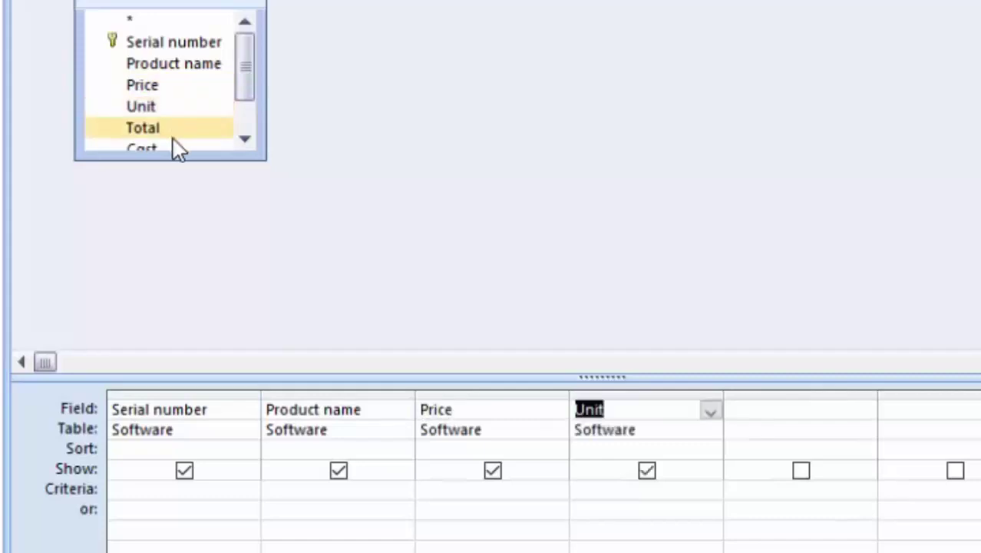
double_click(175, 130)
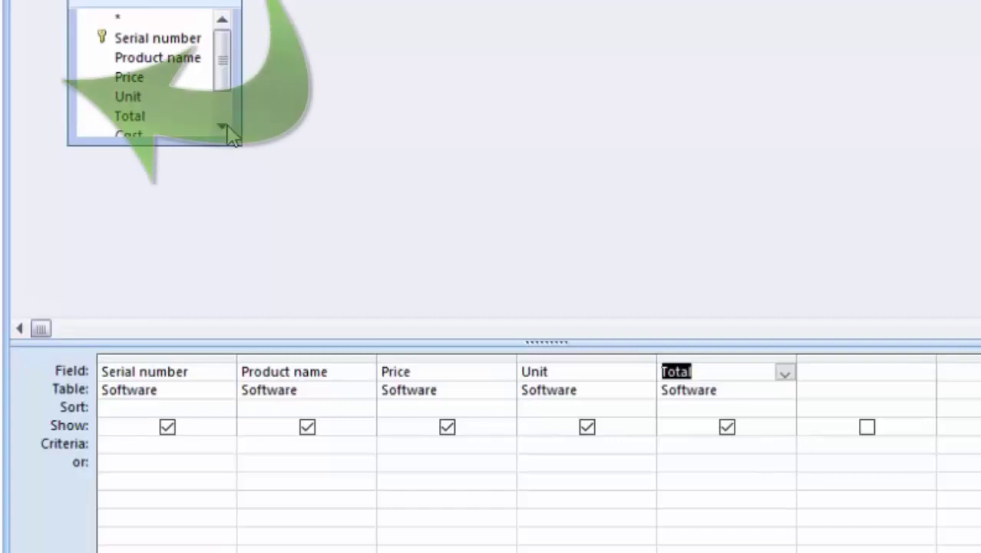
click(222, 126)
click(222, 127)
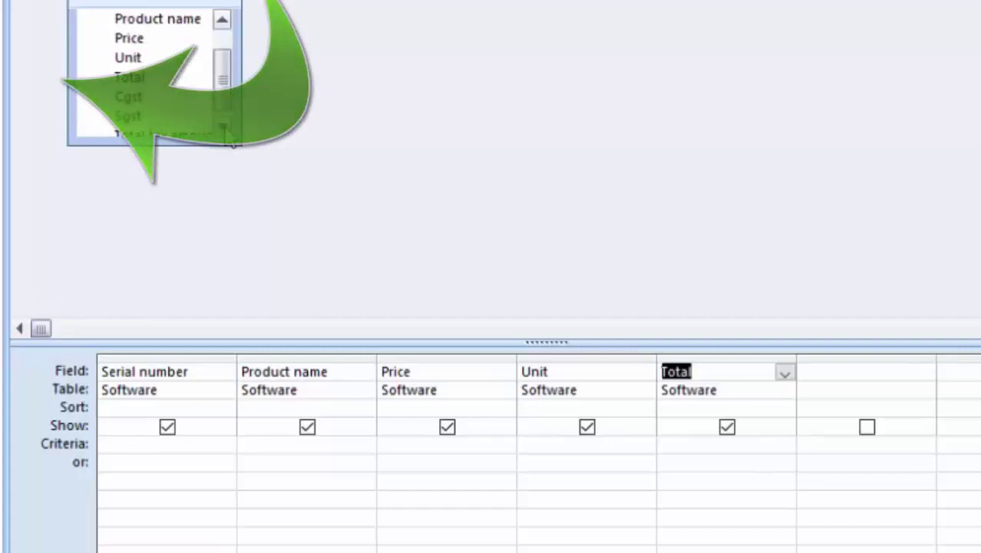
click(221, 126)
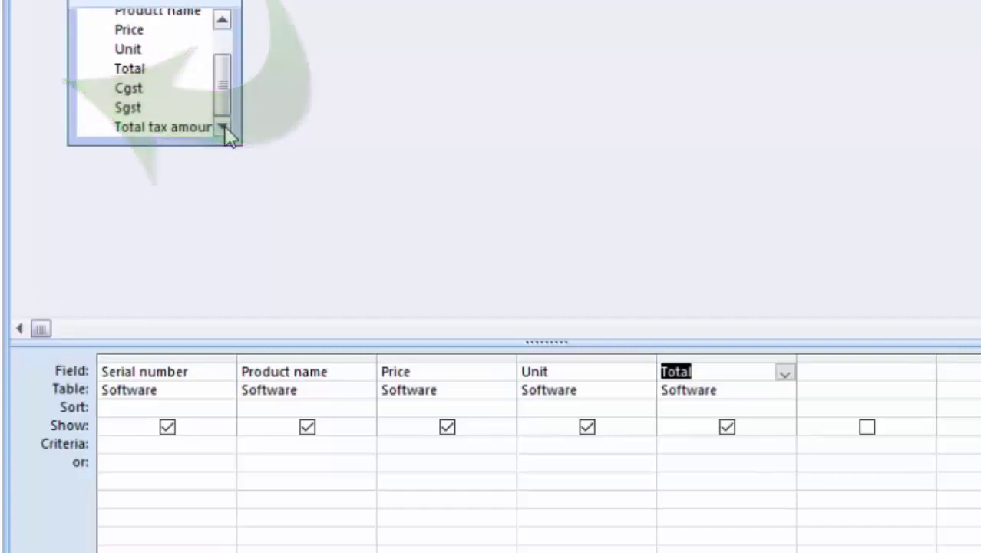
double_click(170, 91)
double_click(160, 111)
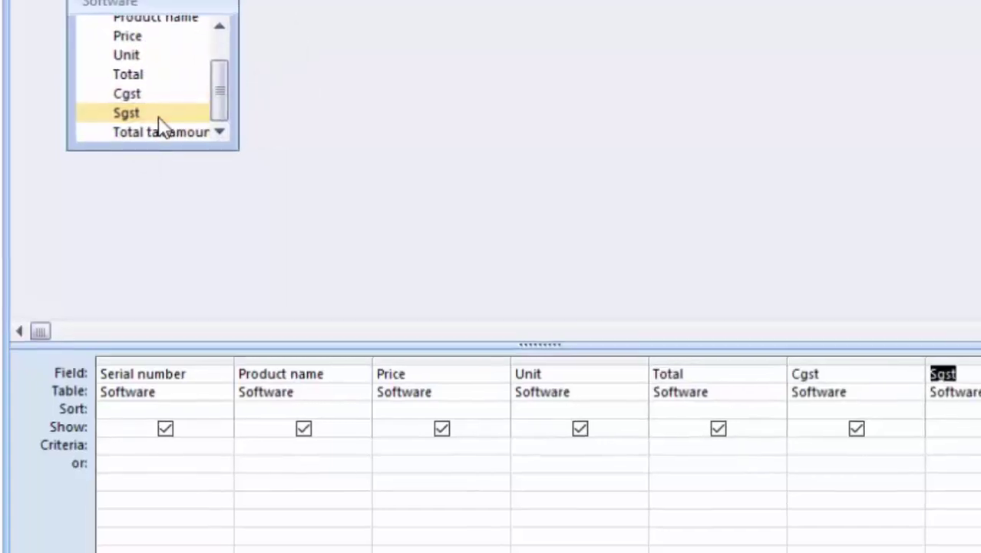
double_click(148, 180)
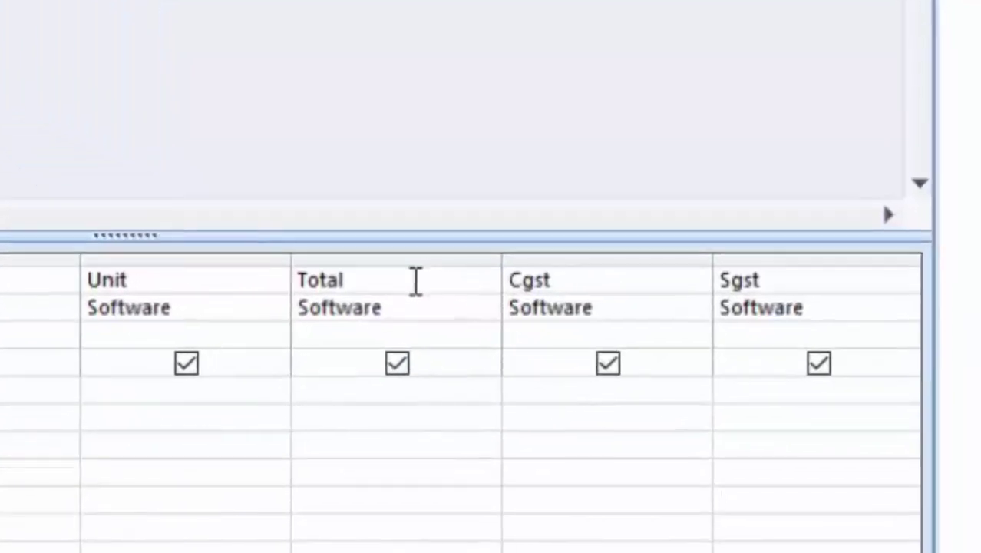
click(604, 371)
right_click(603, 371)
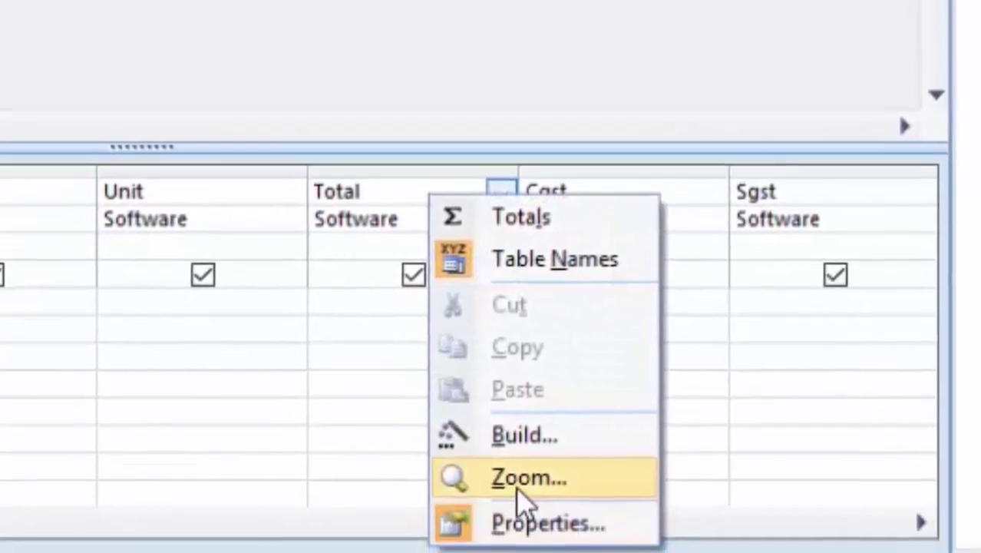
Step: Enter the expression Total: [Price]*[Unit] for the Total column in the Zoom box
click(500, 550)
click(245, 108)
text([)
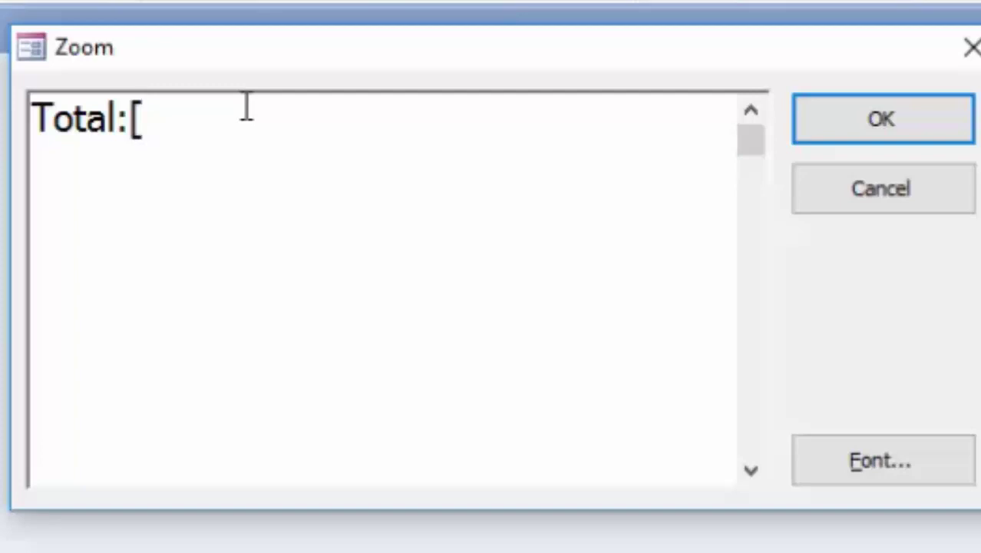
text(Price)
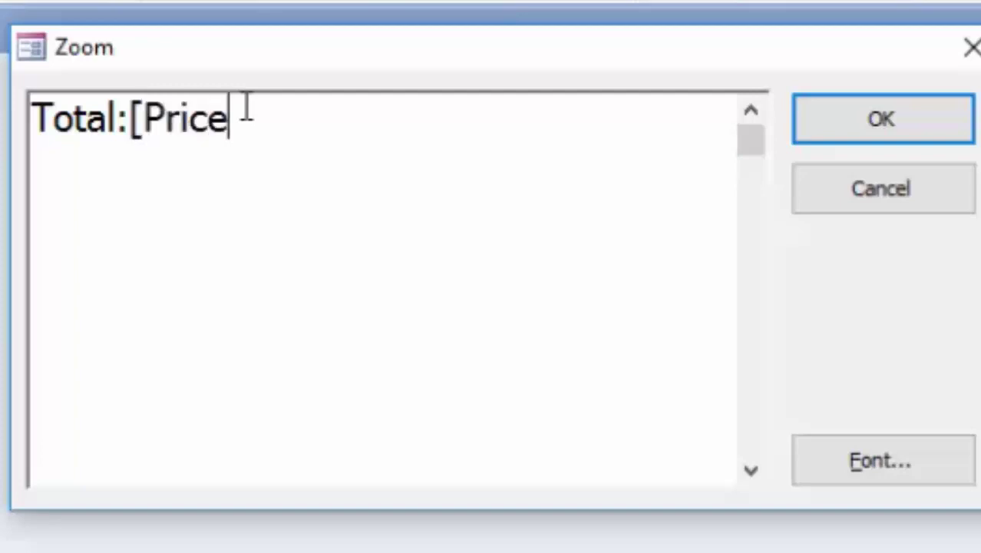
text(])
text(*[Un)
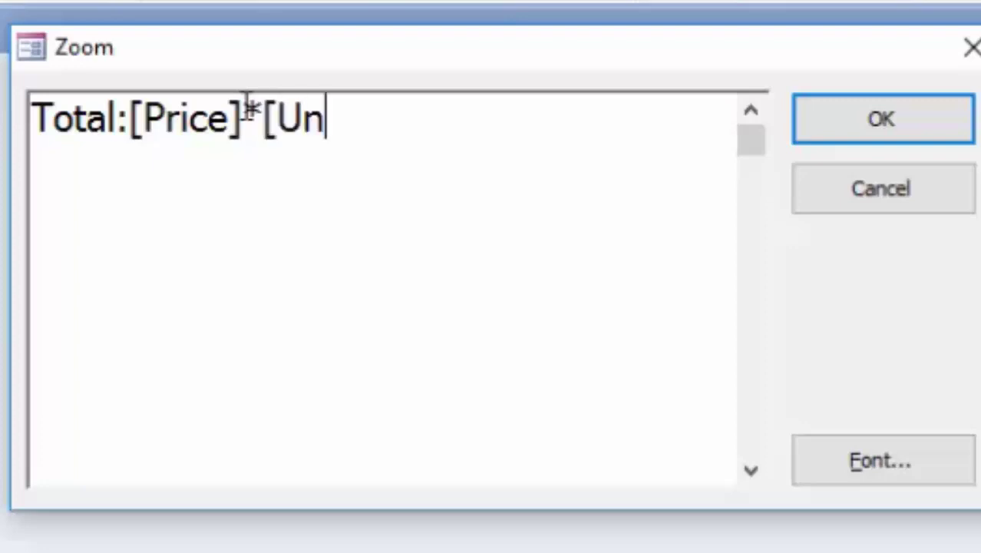
text(it])
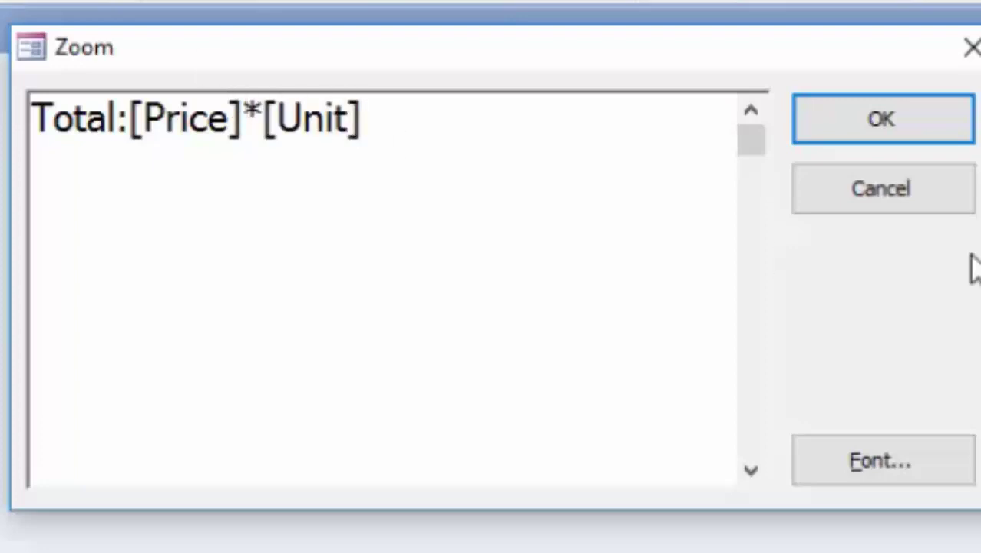
click(866, 132)
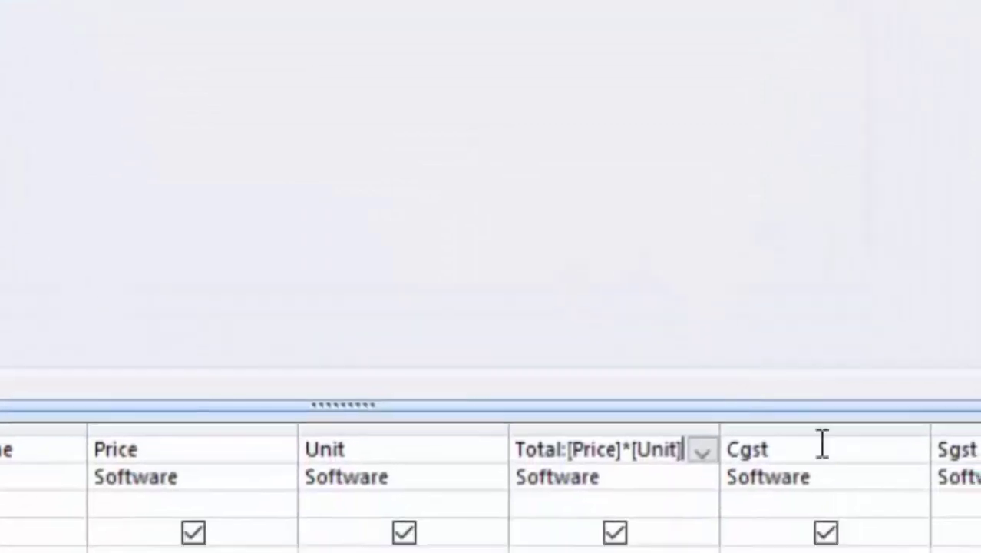
click(788, 393)
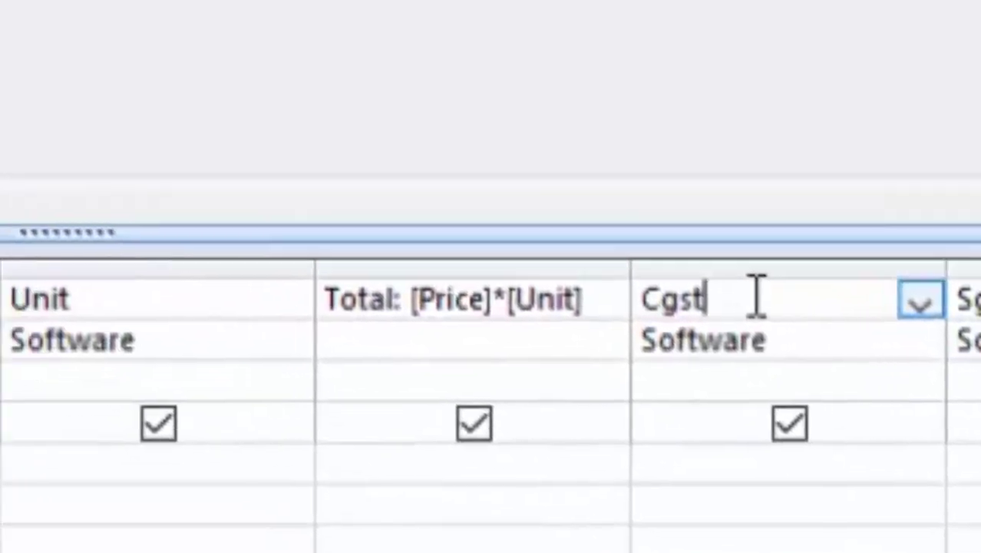
Step: Enter Cgst:[Total]*[Cgst]/100 as the Cgst column expression in the Zoom box
key(shift+F2)
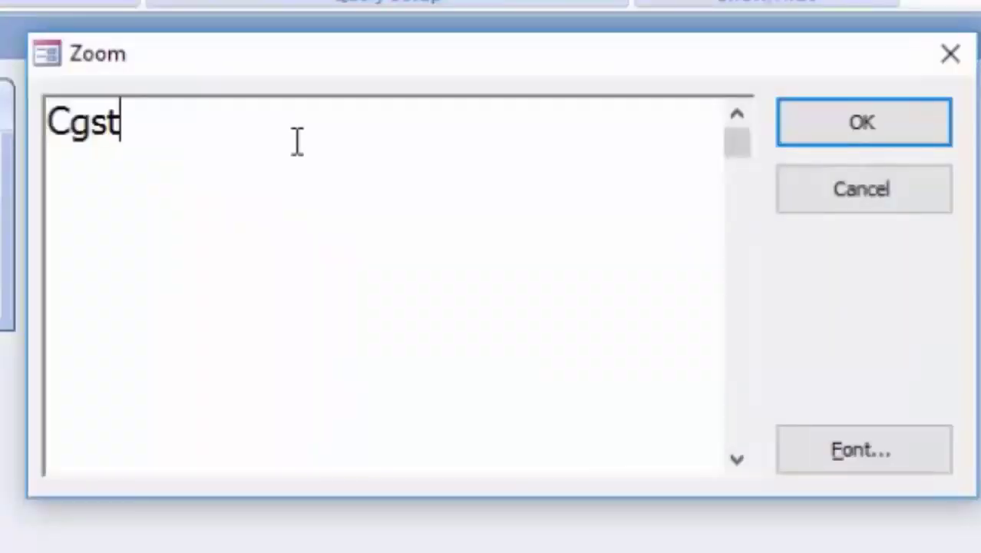
text(:[To)
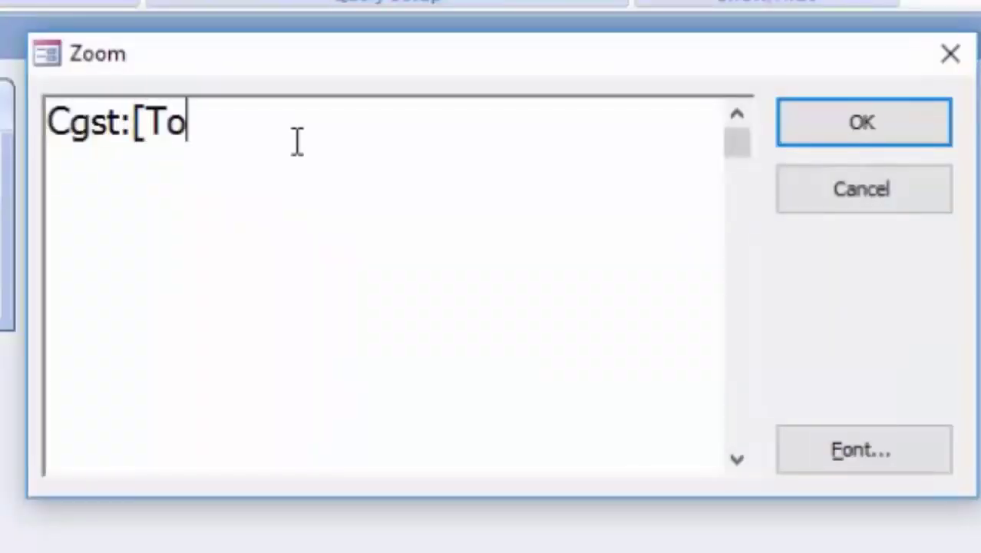
text(tal])
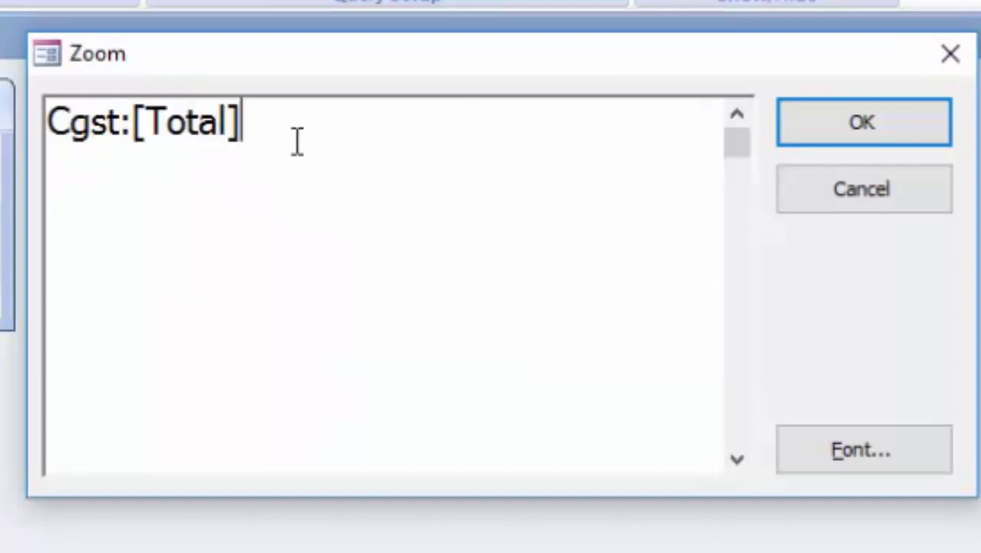
text(*)
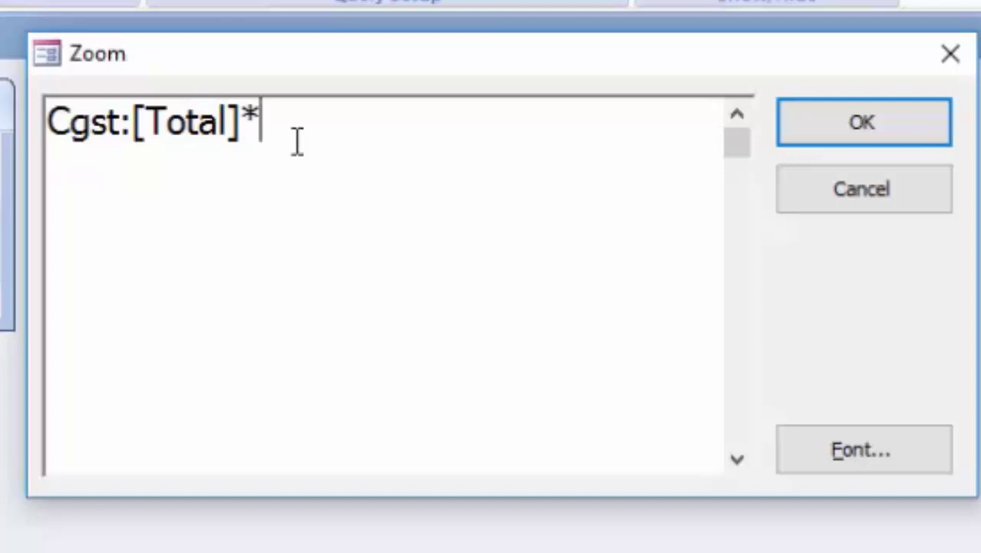
text([C)
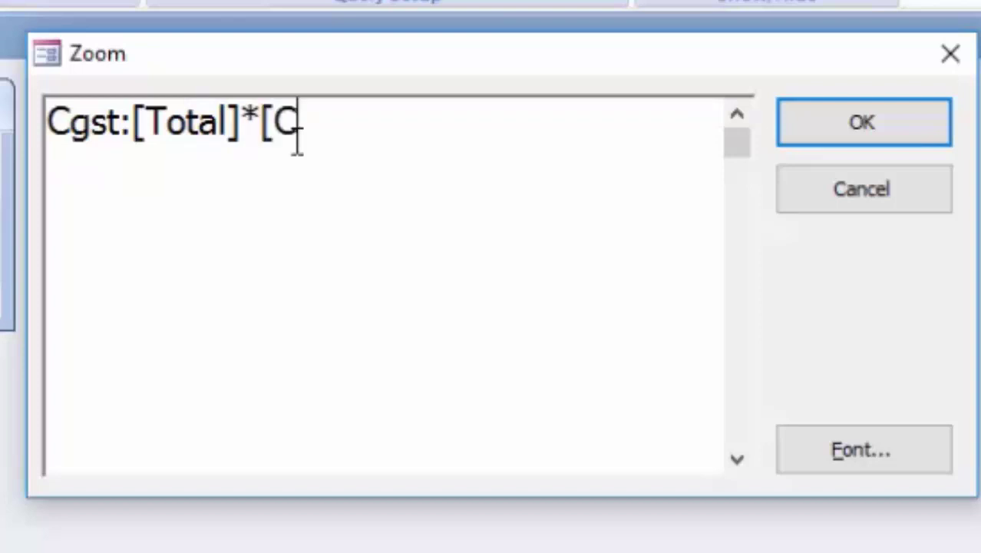
text(gst])
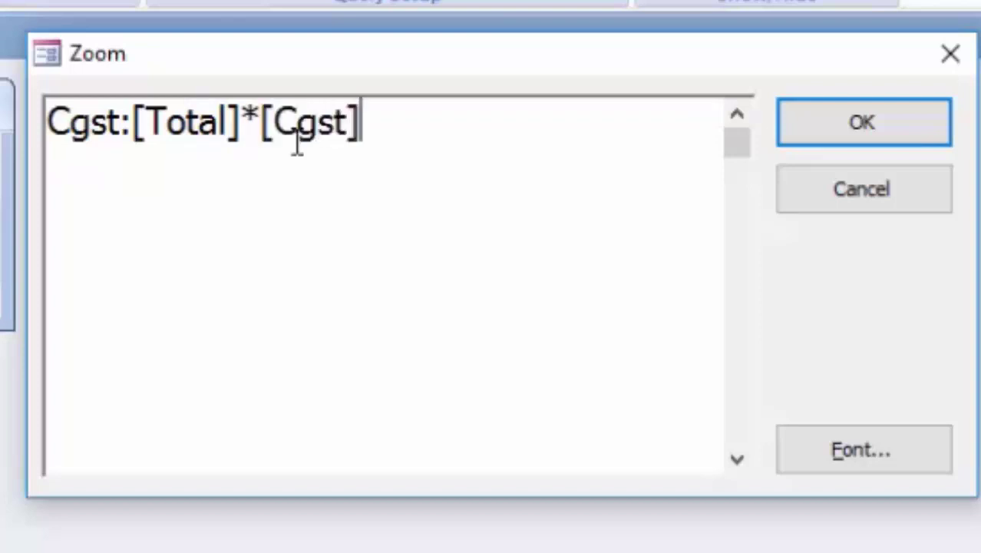
text(/100)
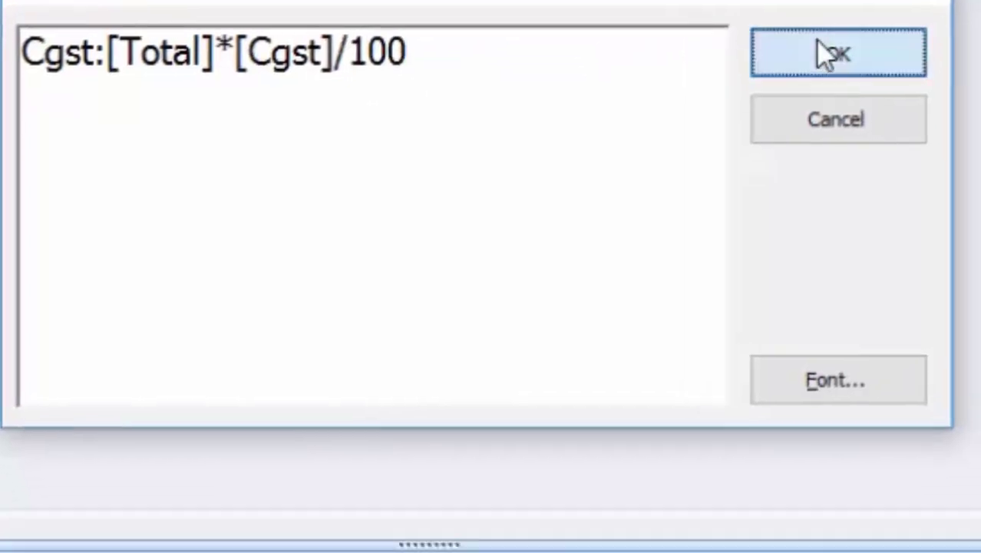
click(828, 55)
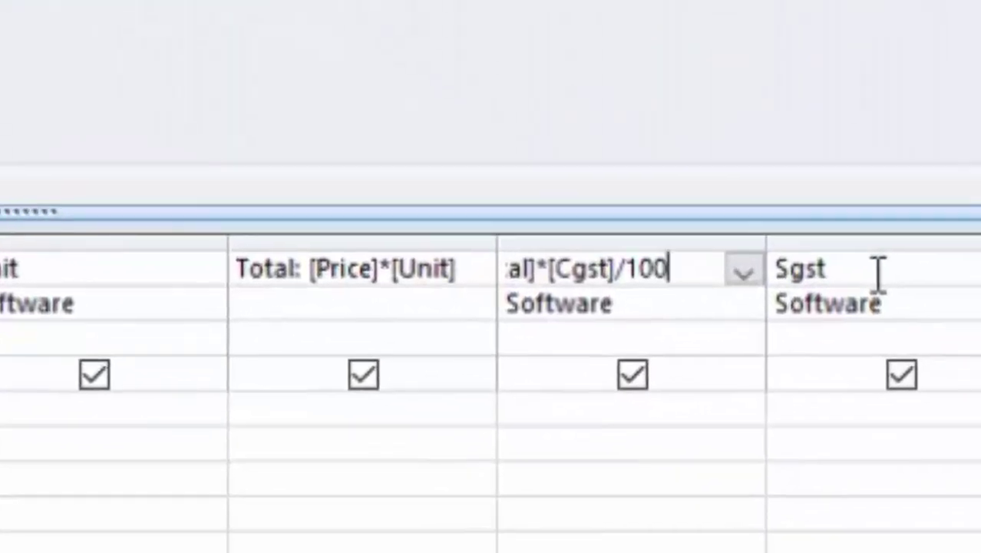
Step: Enter Sgst:[Total]*[Sgst]/100 as the Sgst column expression in the Zoom box
double_click(836, 270)
click(871, 265)
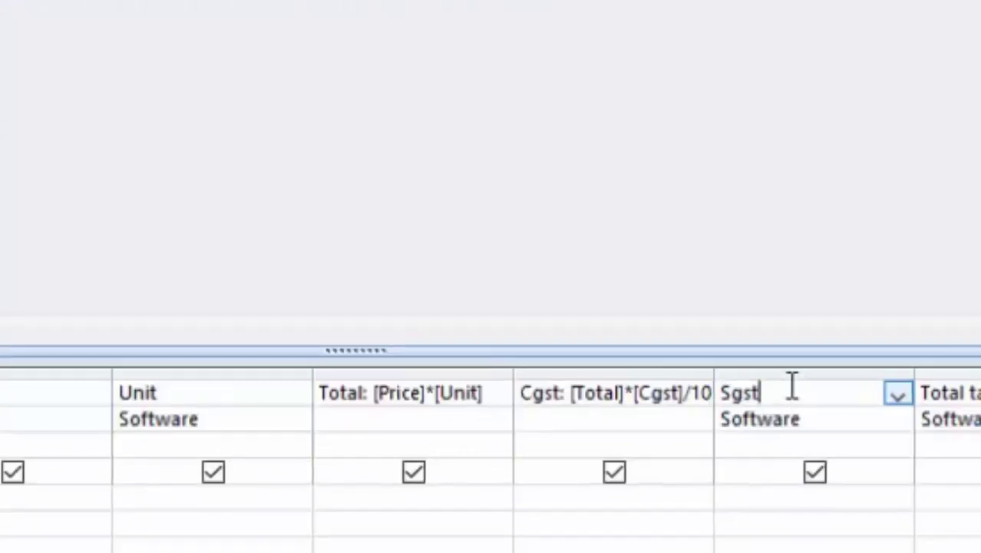
right_click(792, 386)
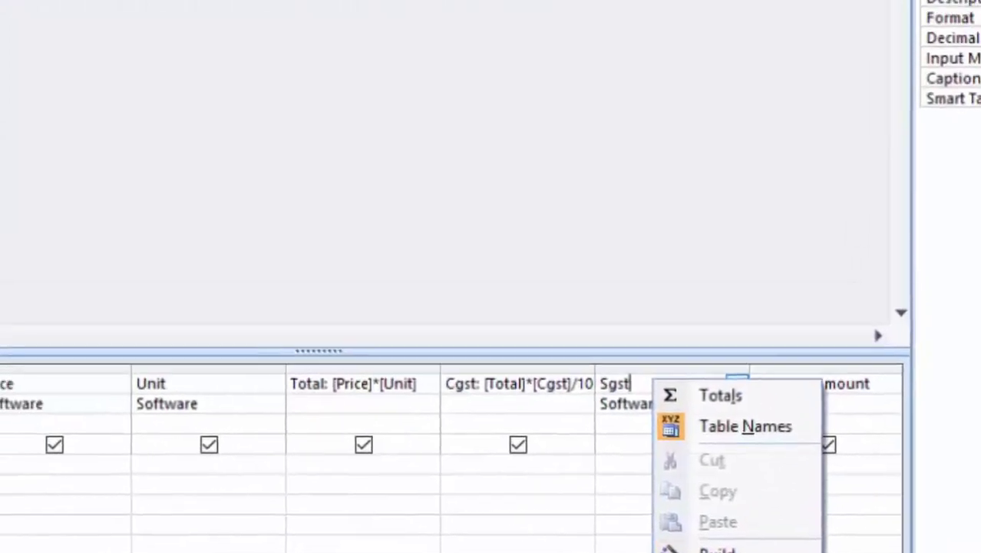
click(721, 552)
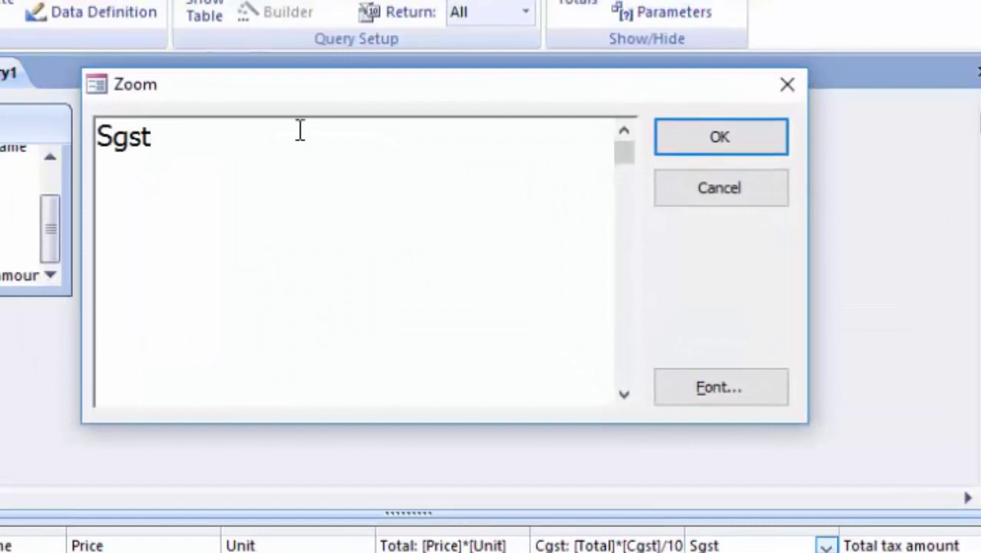
text(:[)
text(Total)
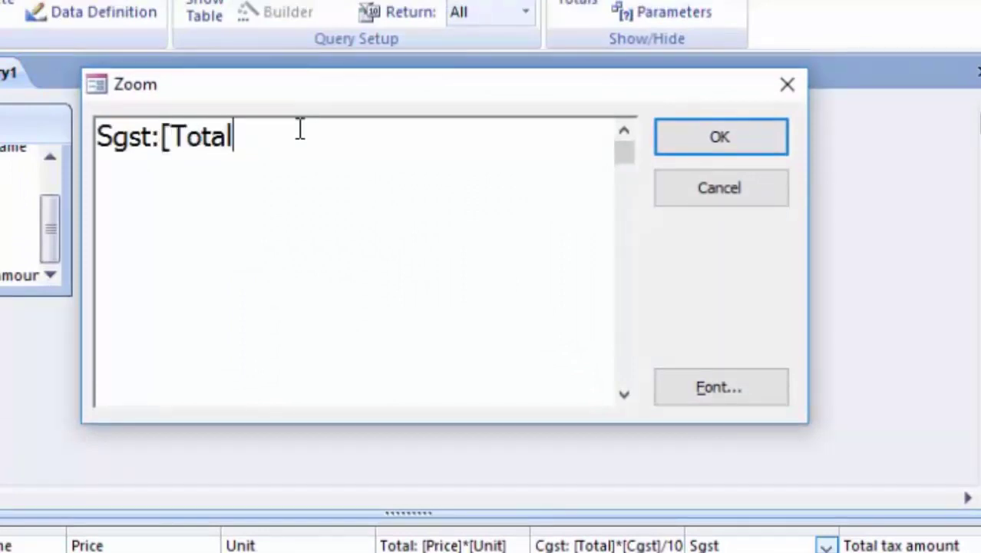
text(]*)
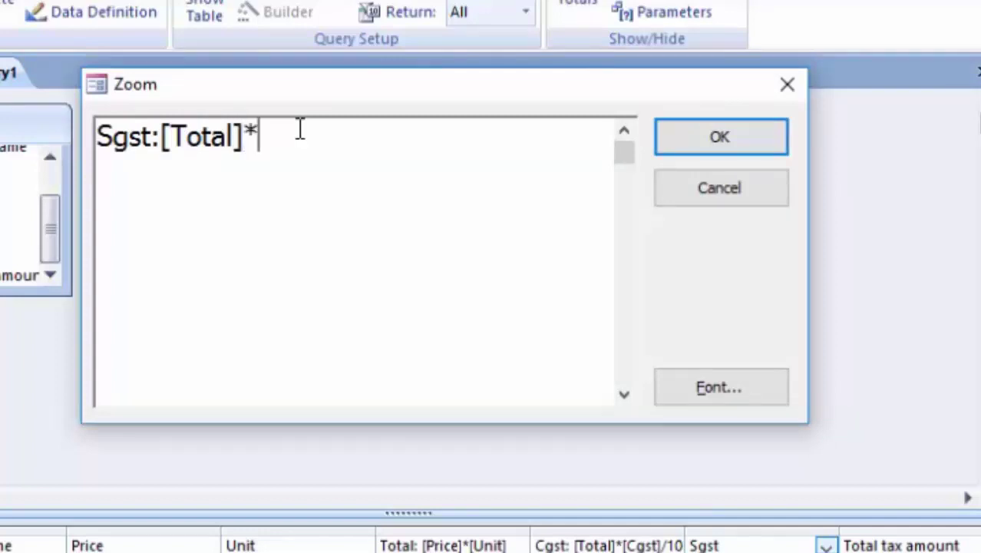
text([Sgst])
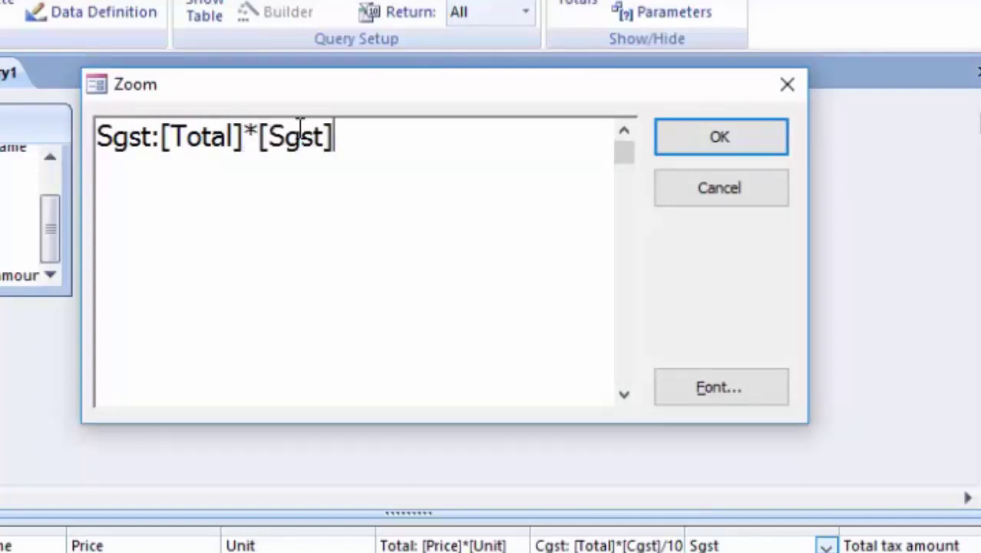
text(/100)
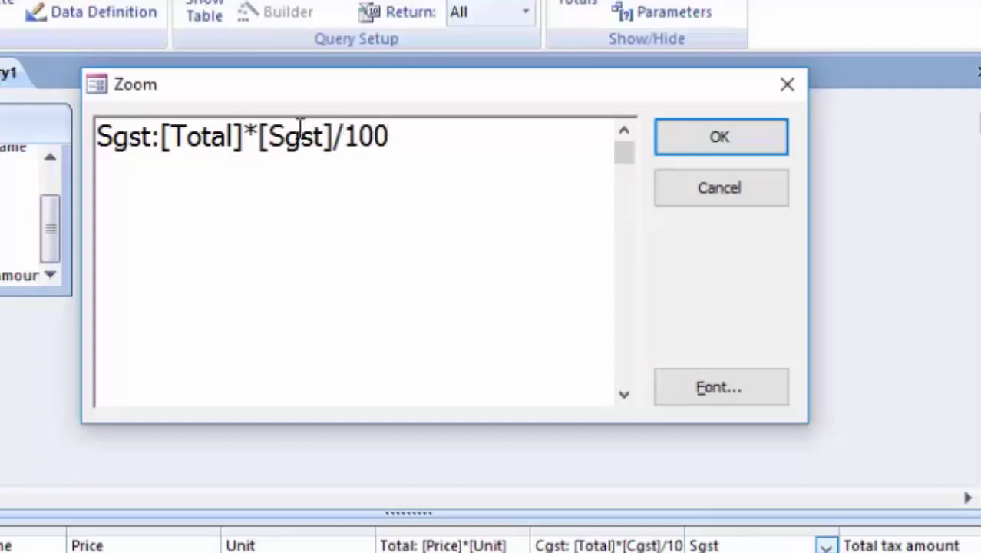
click(740, 145)
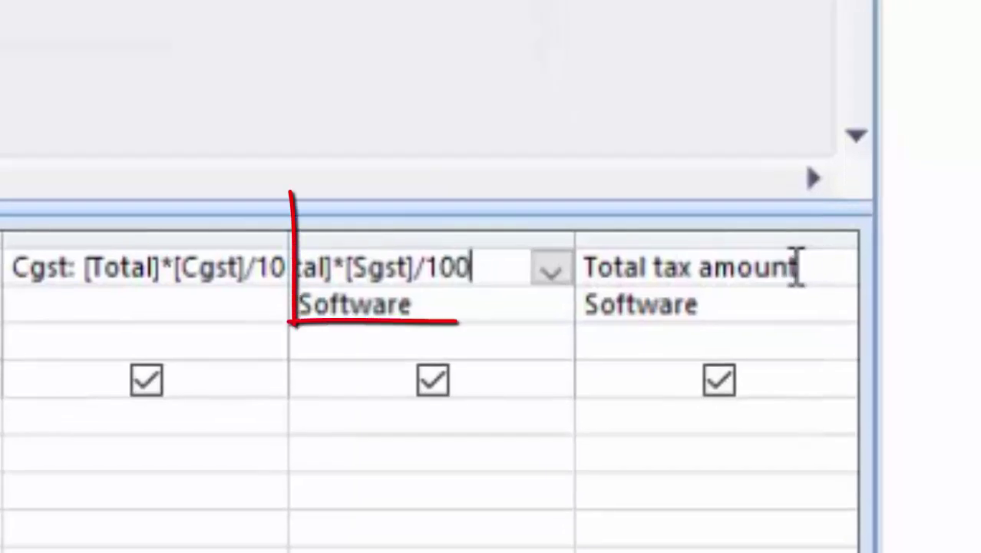
Step: Set Total tax amount to [Cgst]+[Sgst] and dismiss the circular reference error
key(Tab)
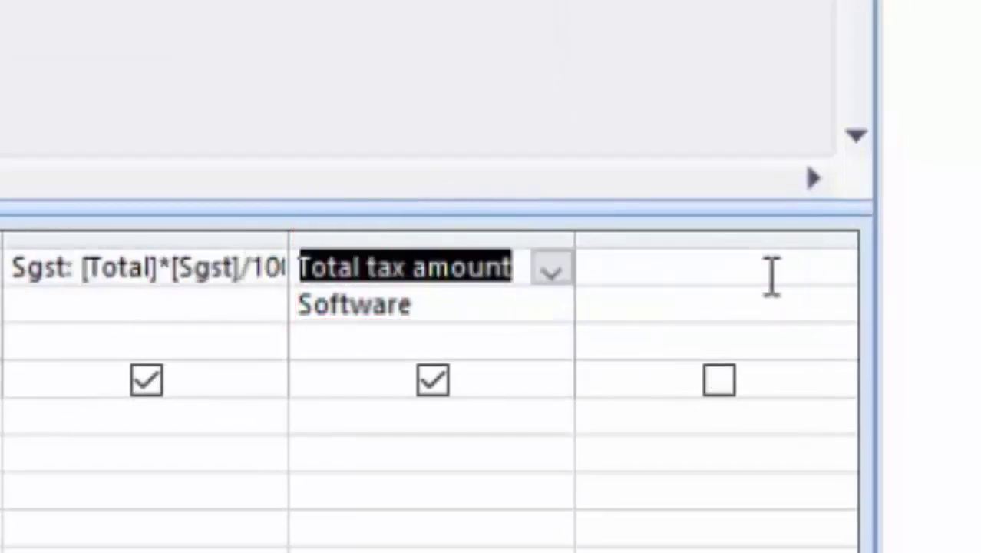
click(522, 259)
right_click(522, 259)
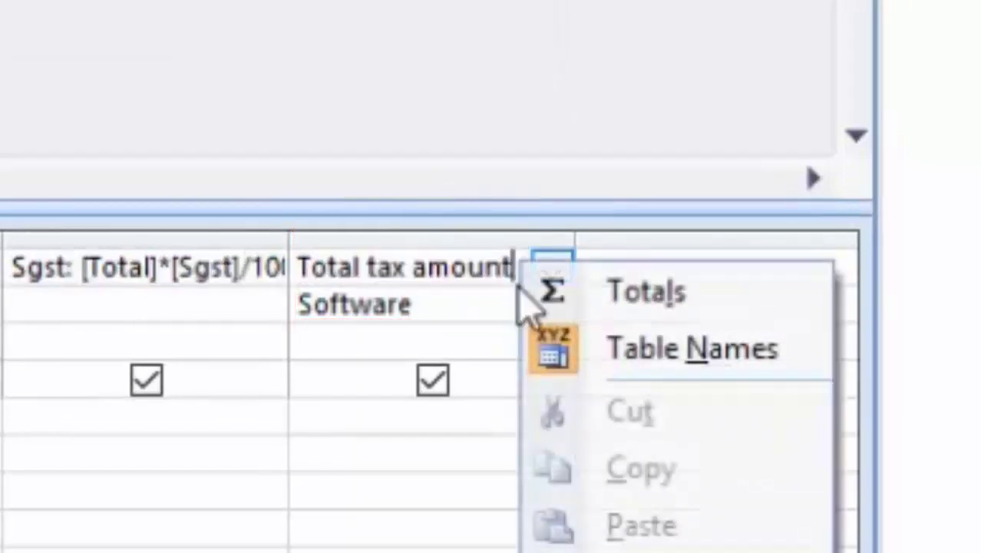
key(shift+F2)
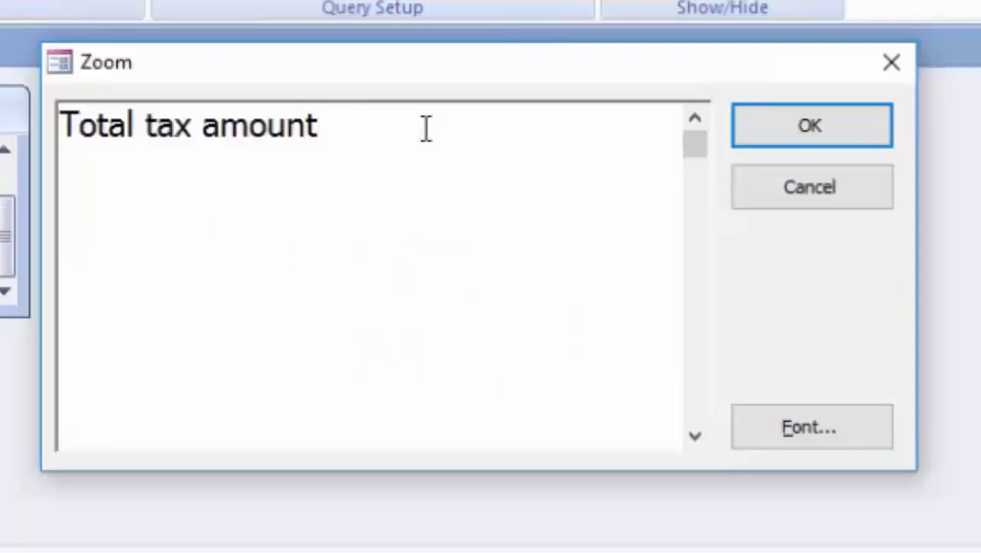
text(:[)
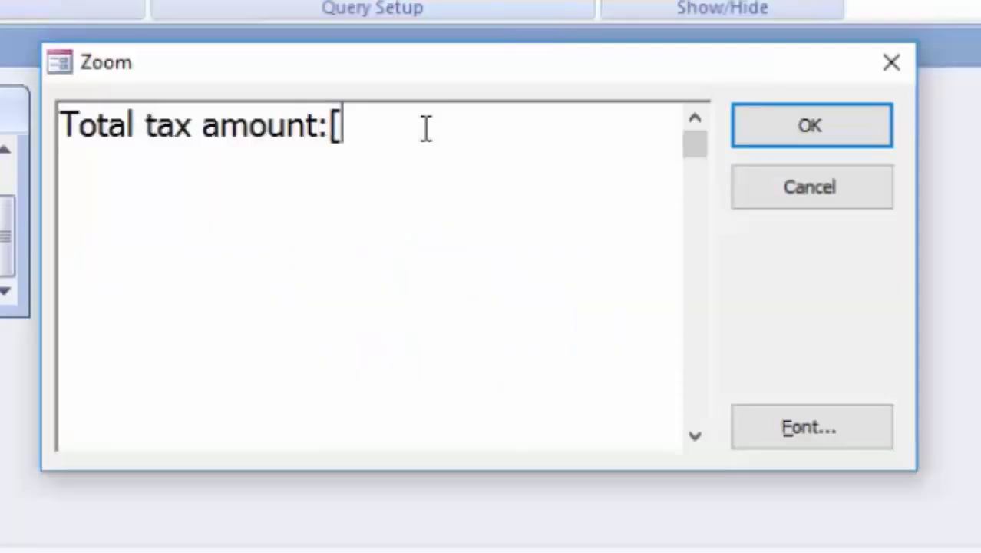
text(Cgs)
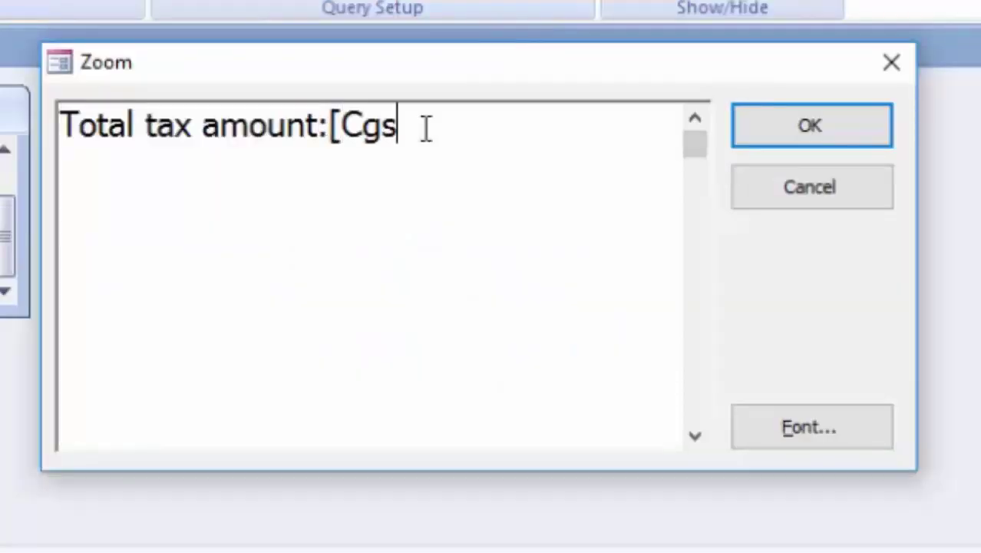
text(t]+)
text([Sgst)
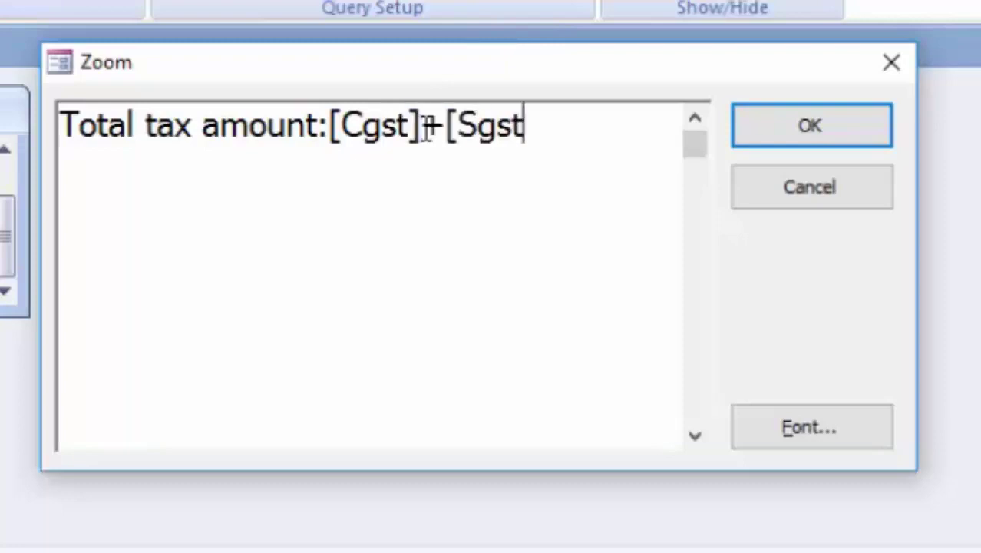
text(])
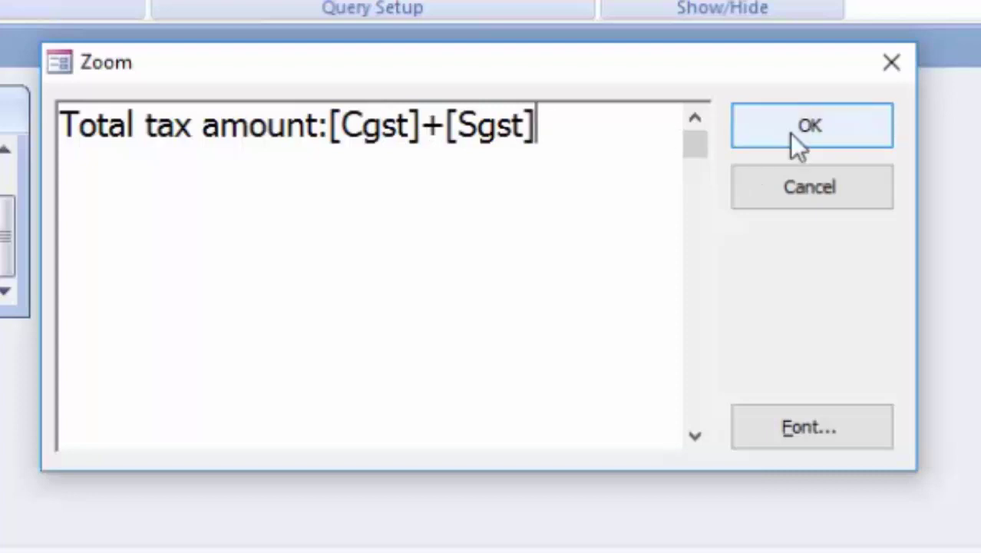
click(790, 135)
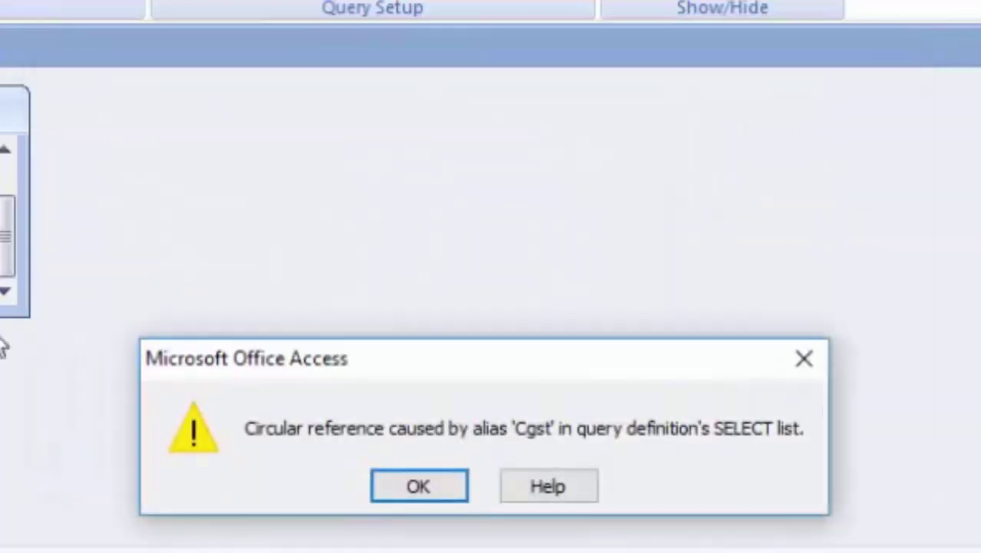
click(418, 482)
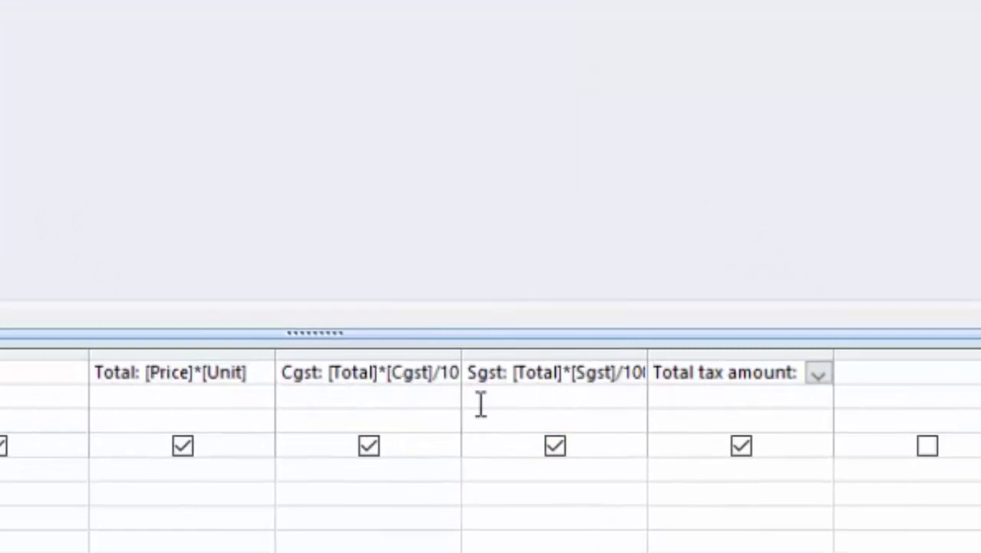
Step: Replace the field references with rate 12 in Cgst and 11 in Sgst
double_click(428, 371)
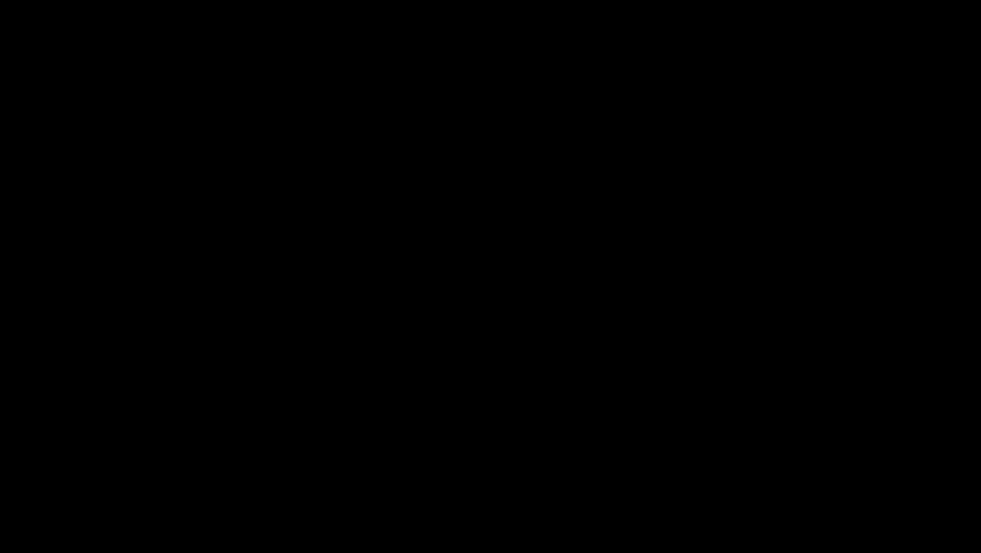
text(1)
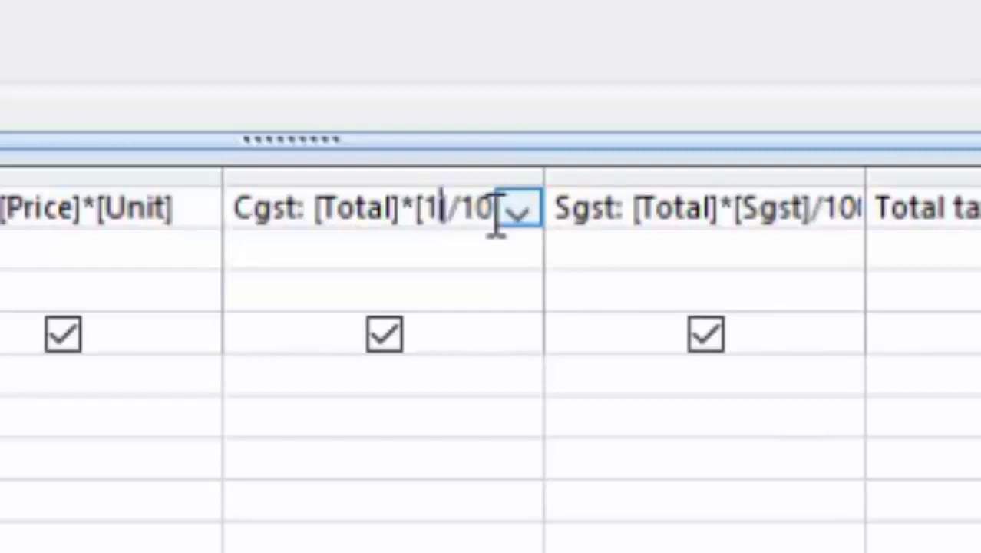
text(2)
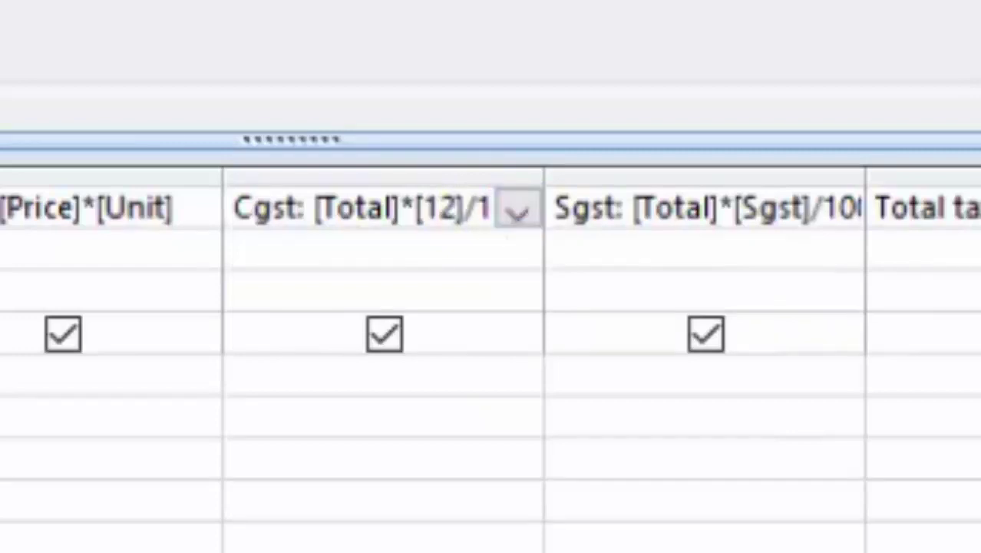
click(806, 210)
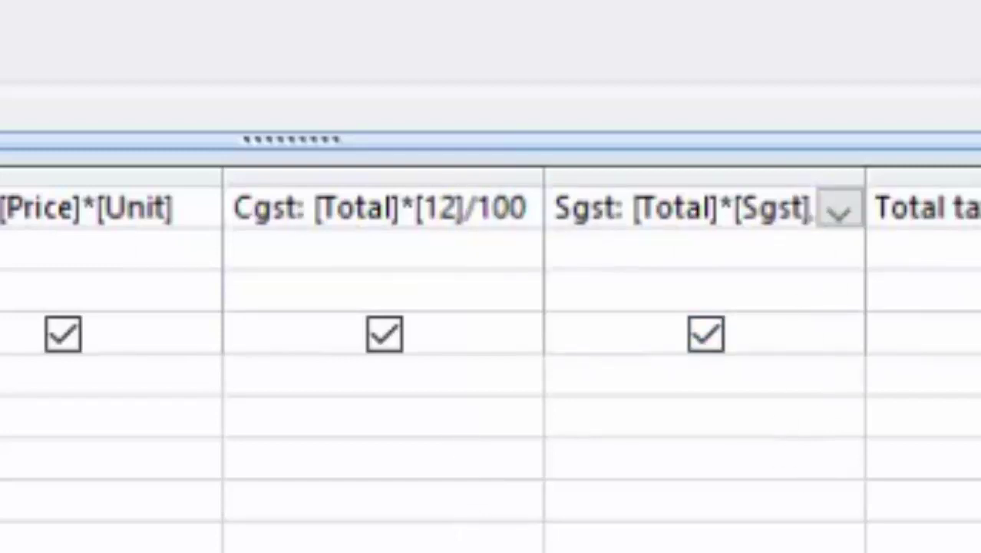
key(BackSpace)
key(BackSpace)
key(BackSpace)
key(BackSpace)
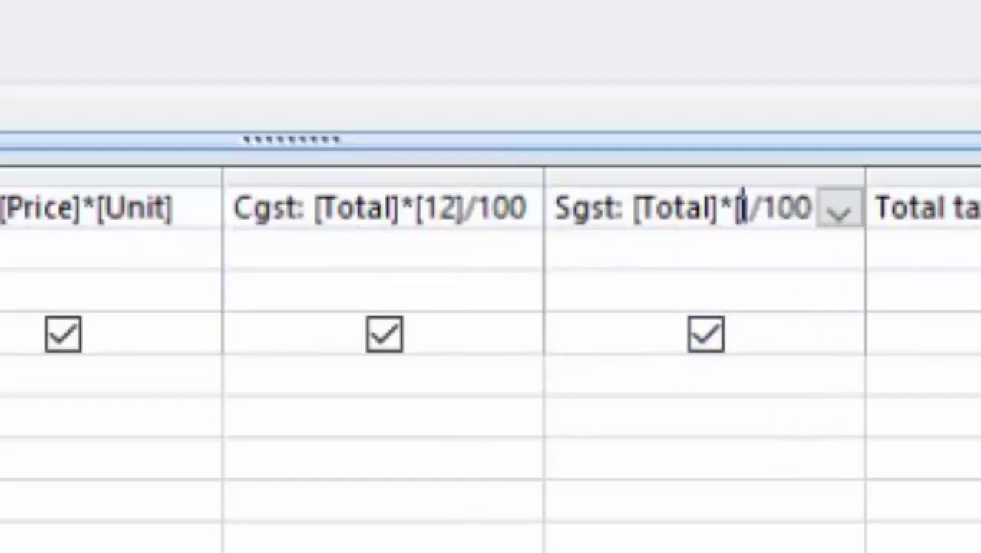
text(1)
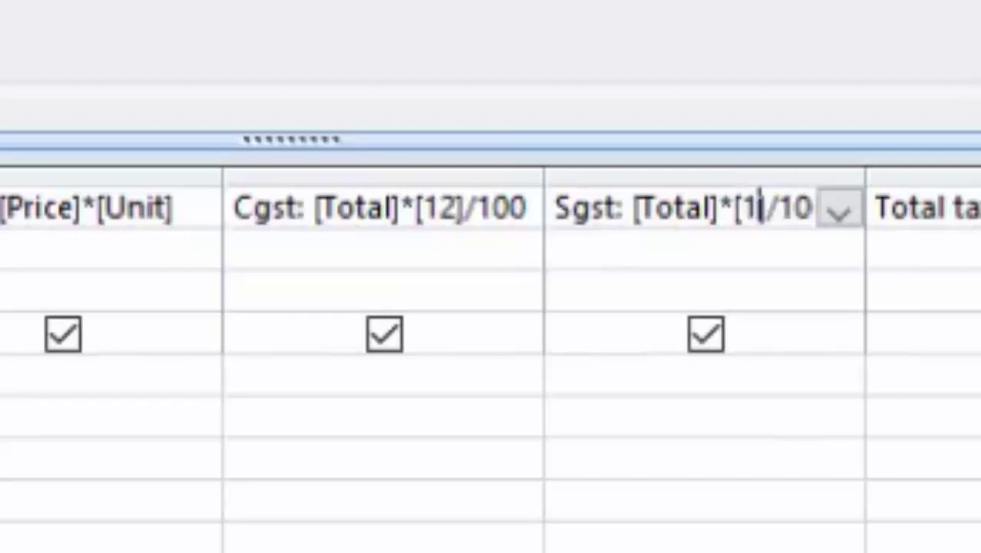
text(1)
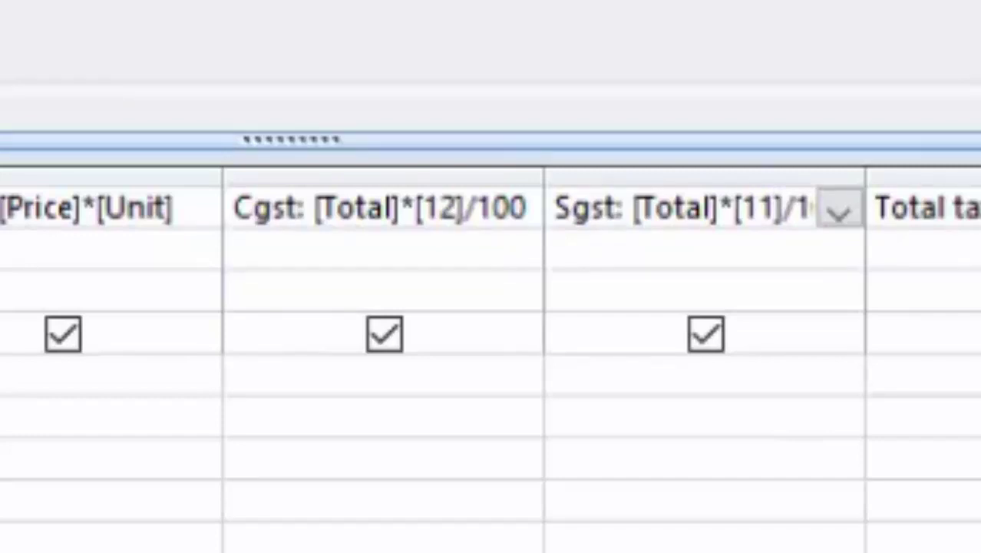
Step: Remove the square brackets around 12 and 11 so both rates are plain numbers
click(424, 212)
key(BackSpace)
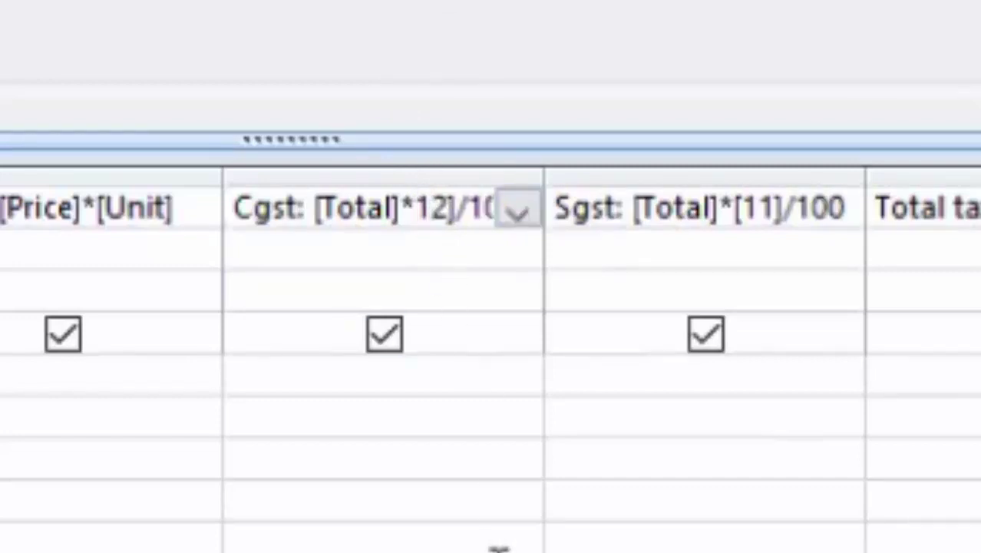
key(Right)
key(Right)
key(BackSpace)
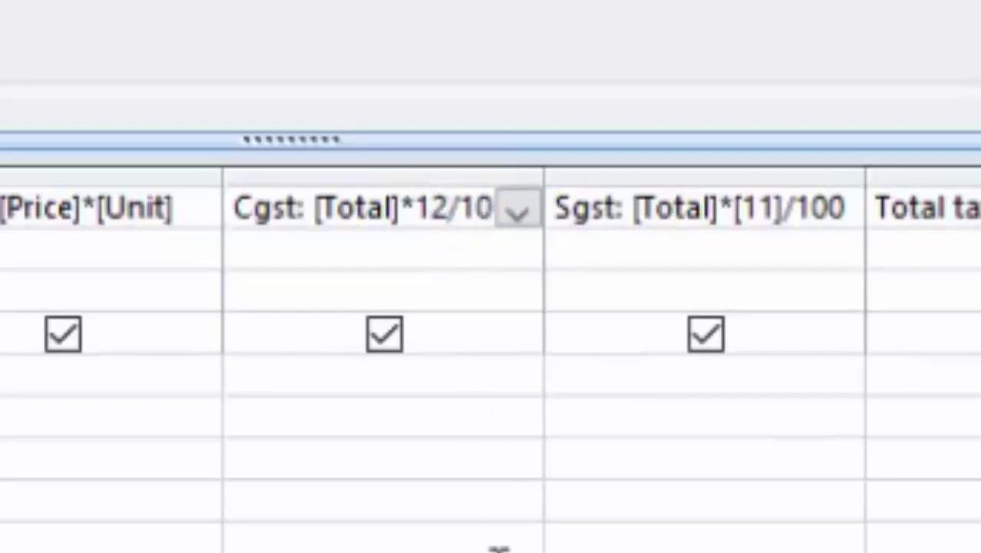
click(748, 219)
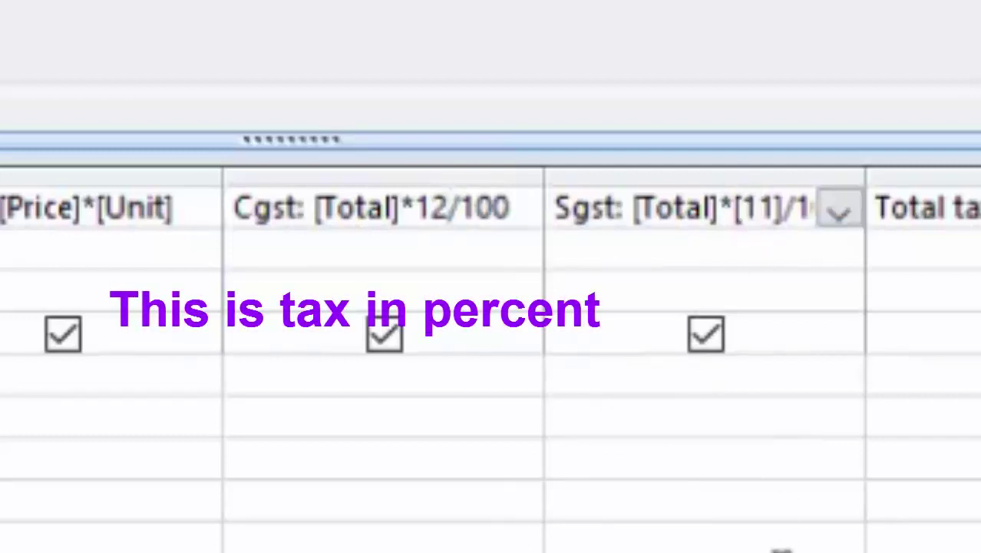
key(BackSpace)
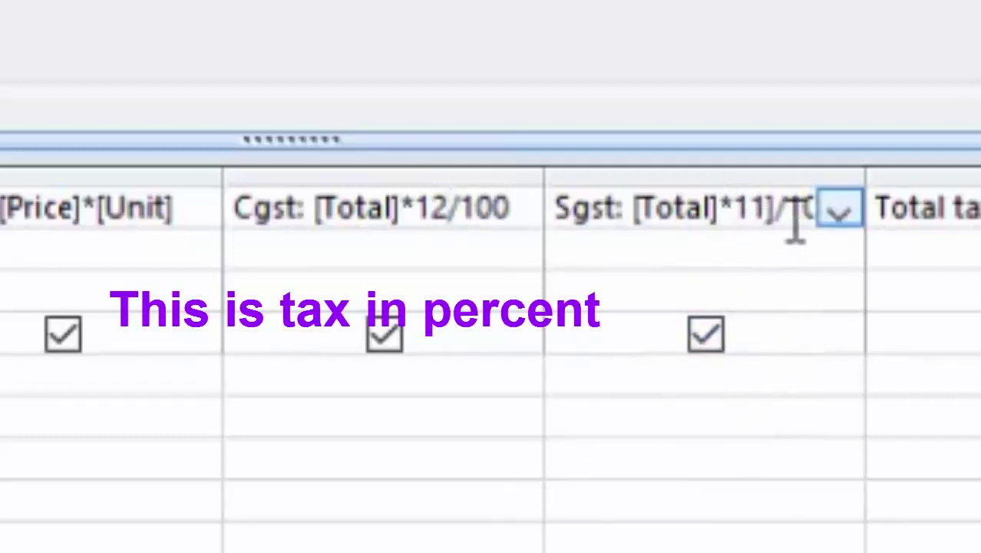
click(777, 209)
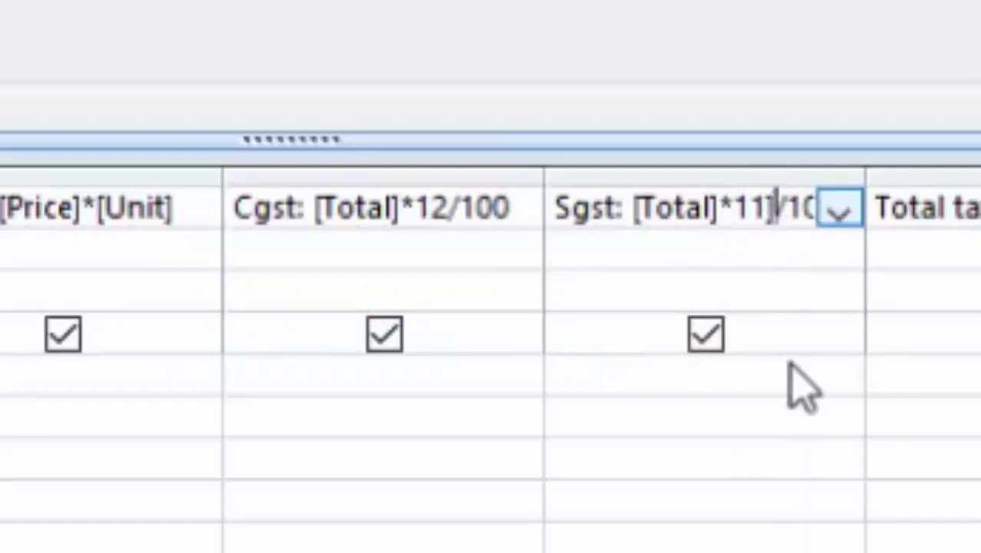
key(BackSpace)
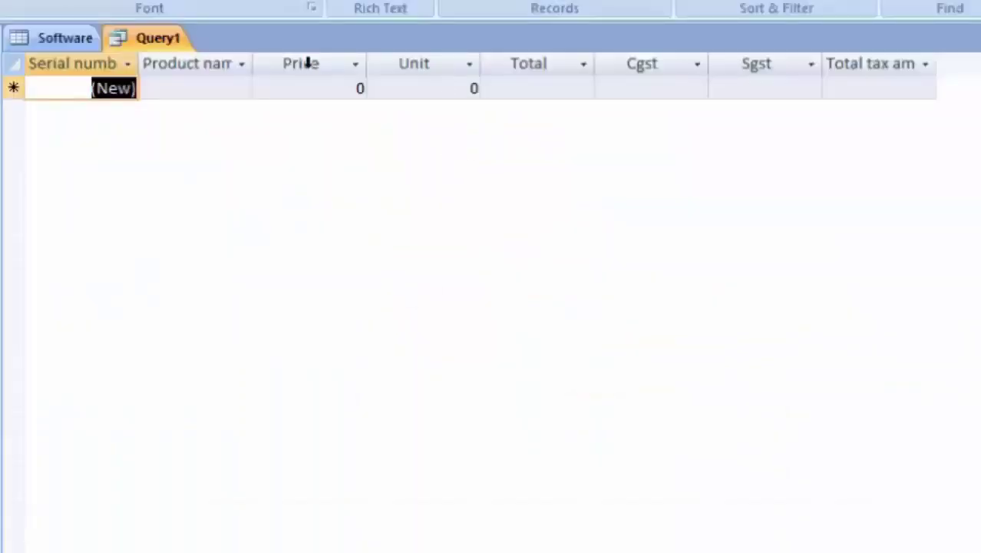
Step: Autofit the Product name and Serial number columns to show their full headings
double_click(252, 64)
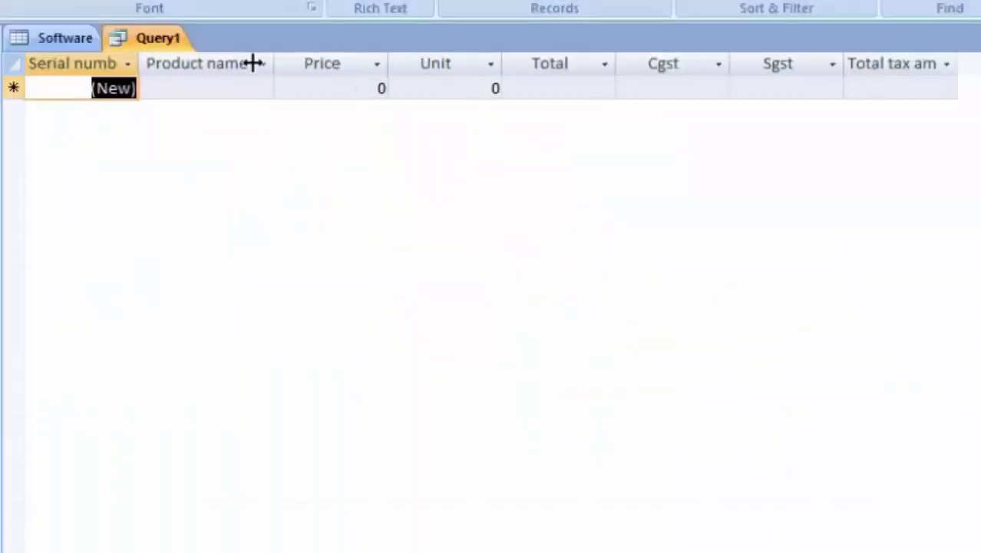
double_click(139, 63)
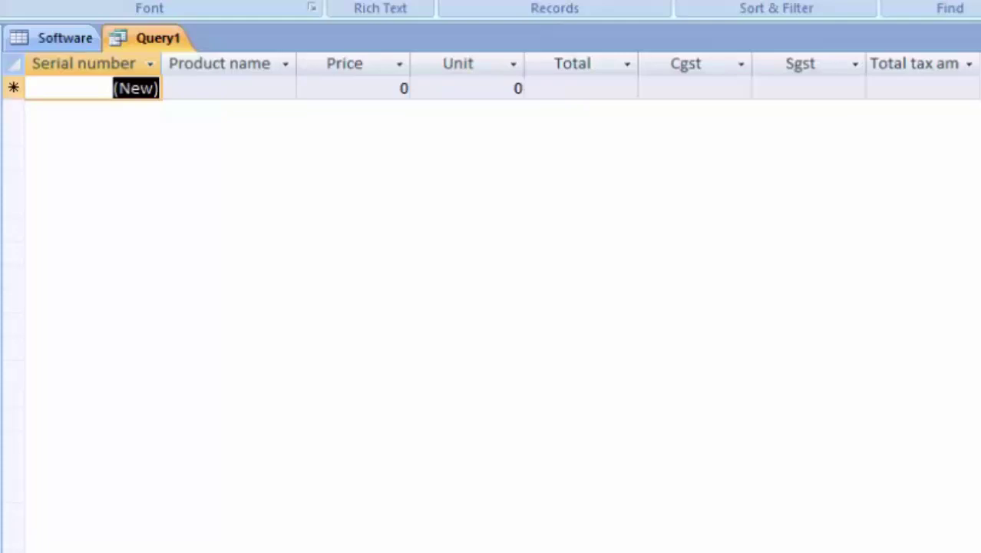
key(alt+c)
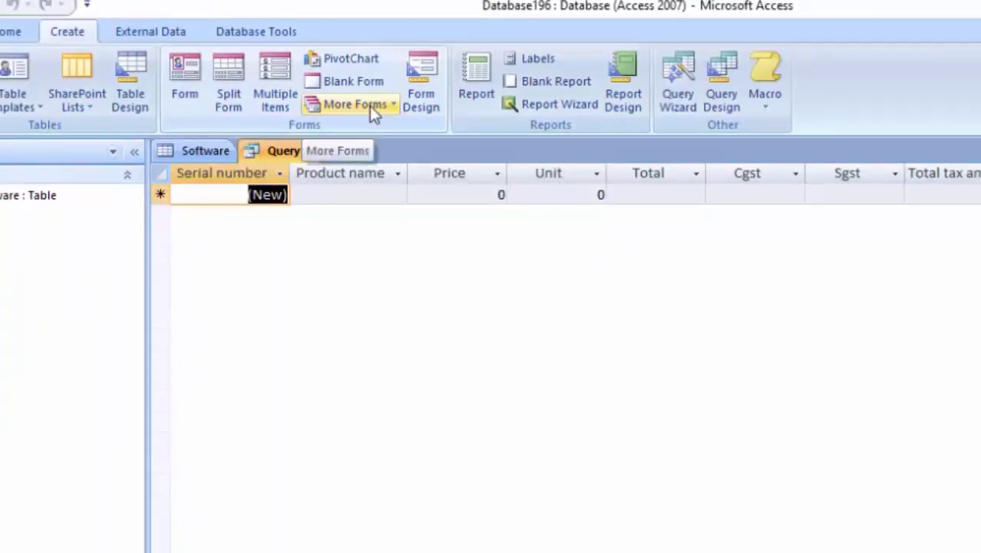
Step: Start the Form Wizard and save the query as Q1 when prompted
click(369, 105)
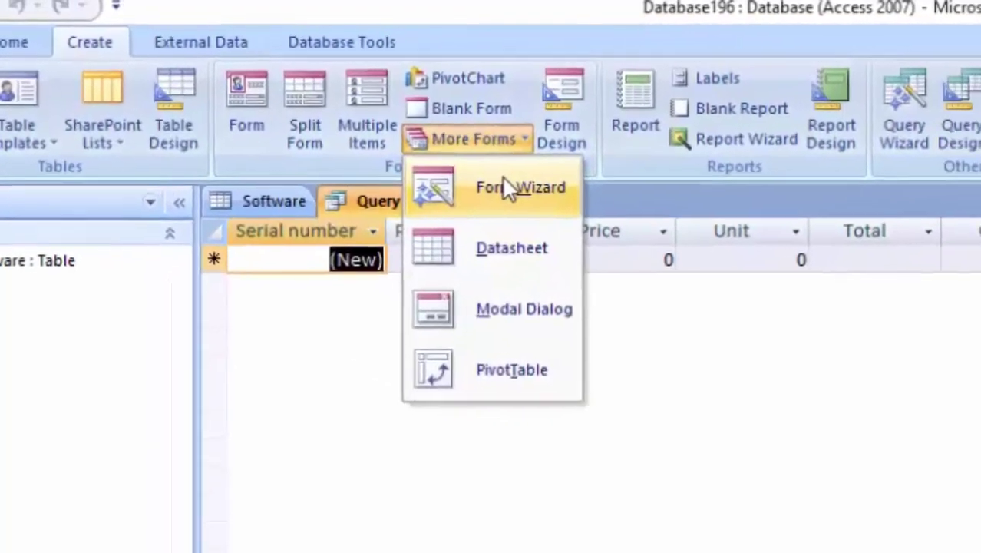
click(465, 168)
click(556, 436)
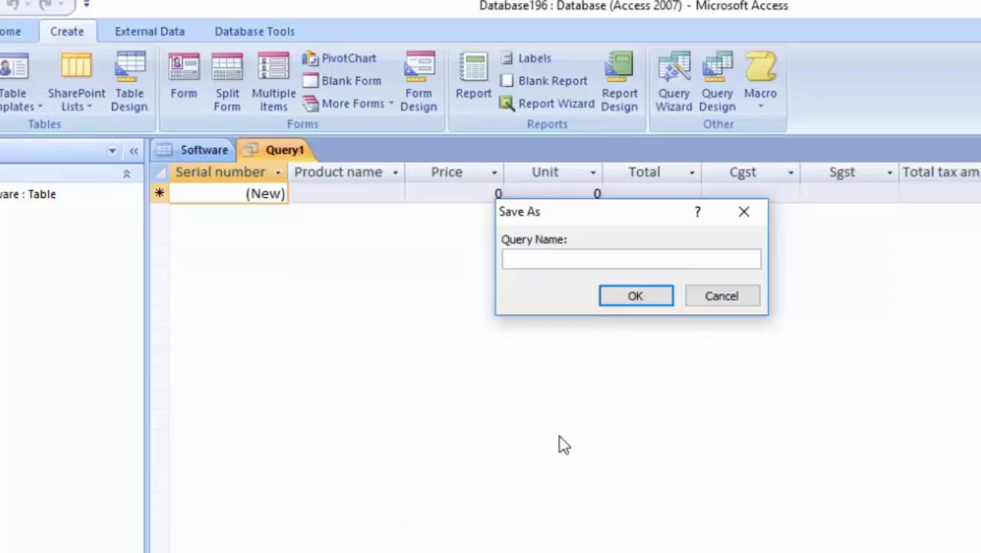
text(Q1)
key(Return)
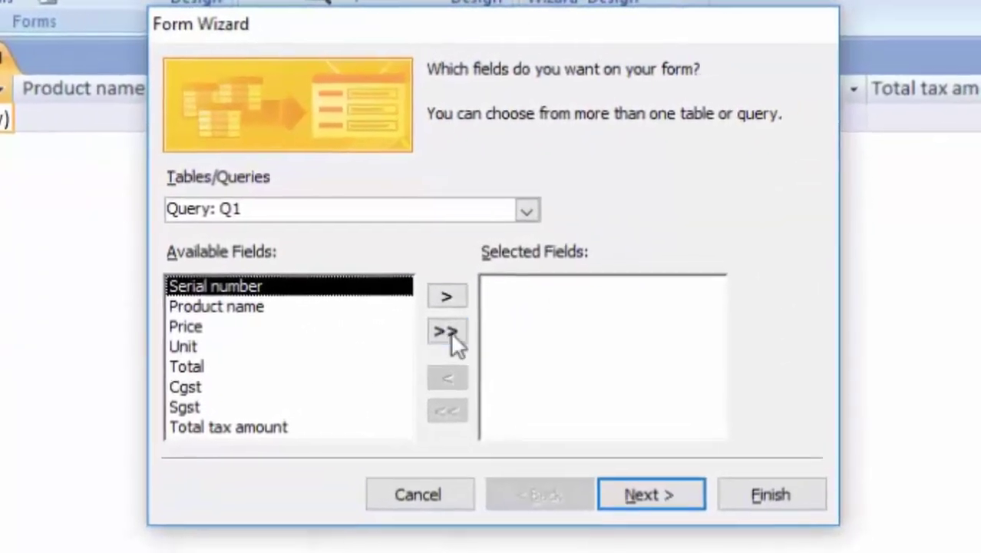
Step: Build a tabular form with all query fields and a chosen style, titled Q1
click(447, 333)
click(635, 508)
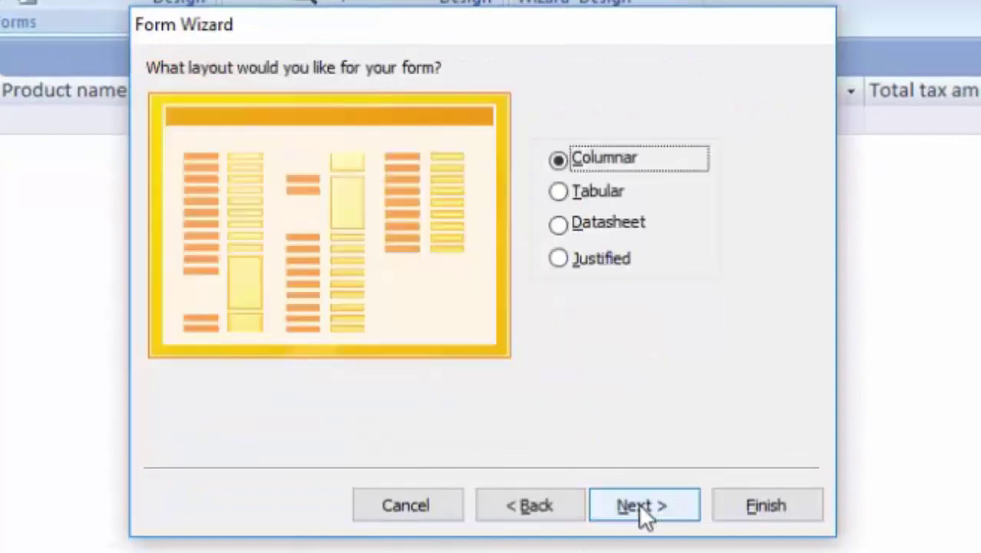
click(610, 194)
click(661, 500)
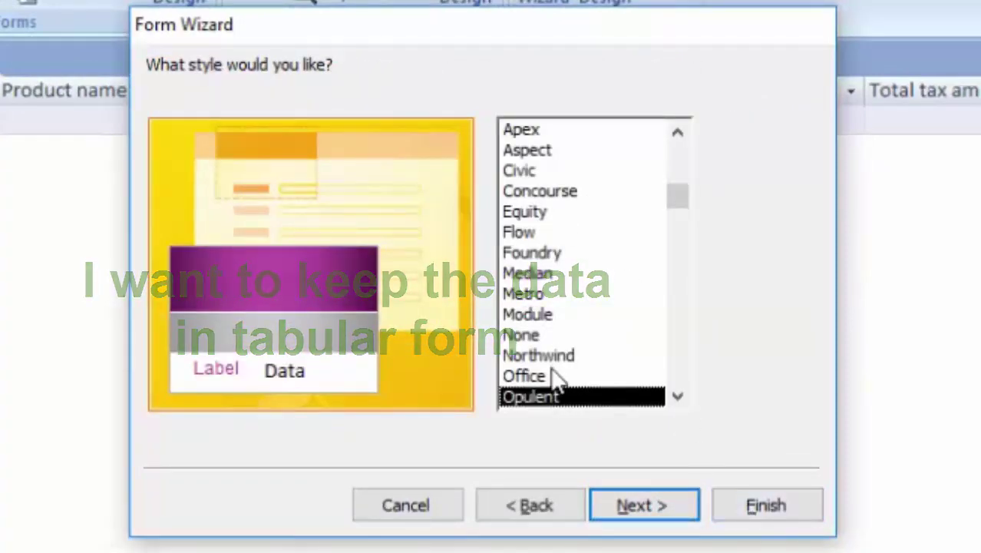
click(532, 355)
click(641, 517)
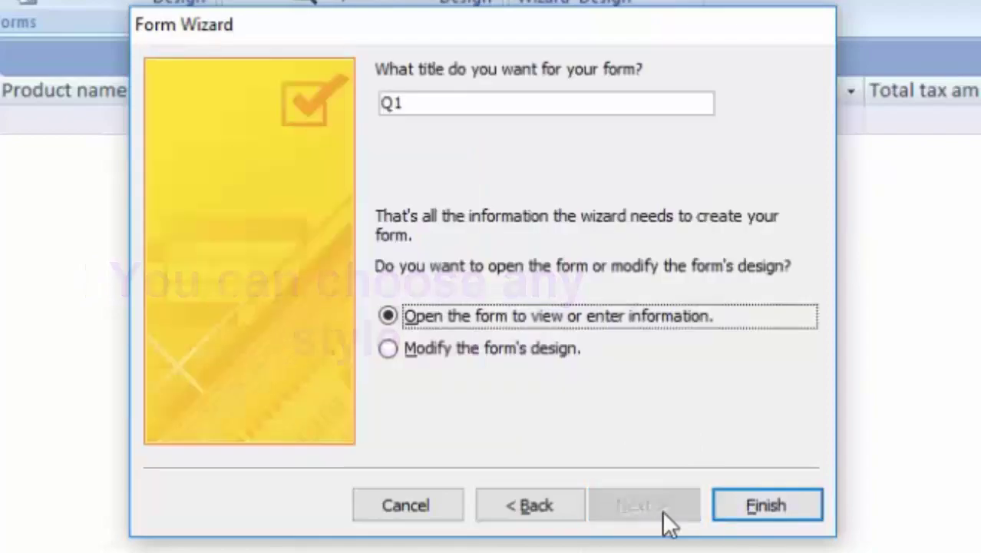
click(749, 515)
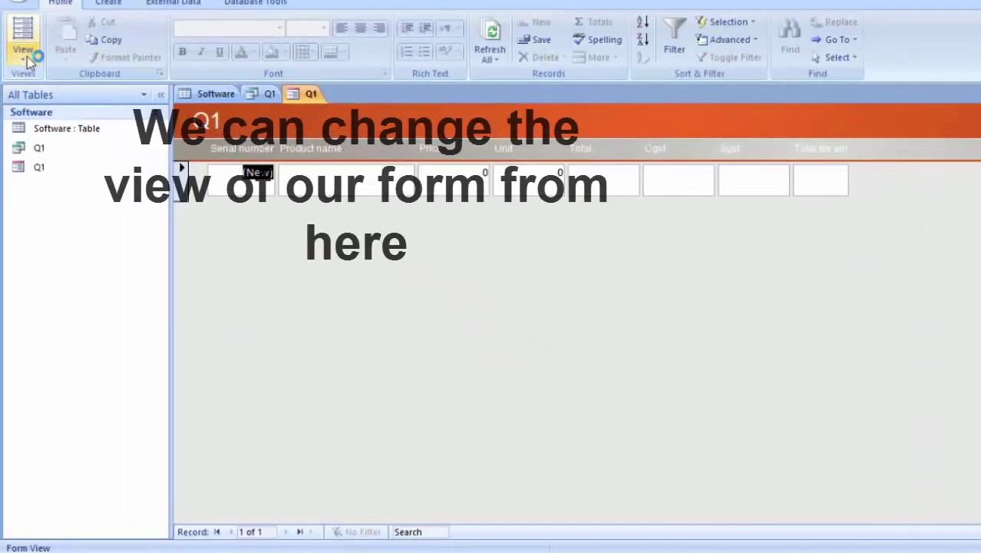
Step: Switch form Q1 to Design View and enlarge the header and footer sections
click(25, 55)
click(72, 161)
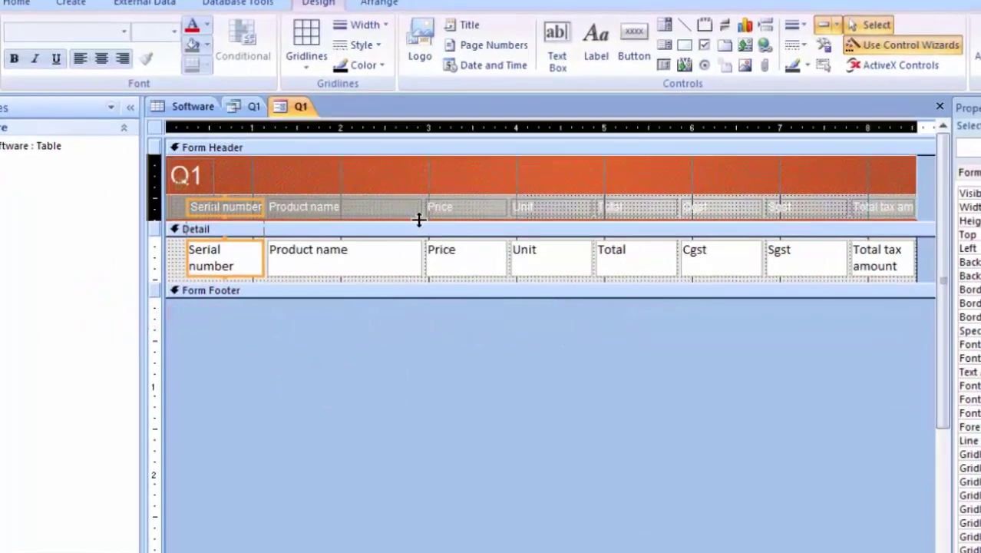
drag(420, 222, 421, 338)
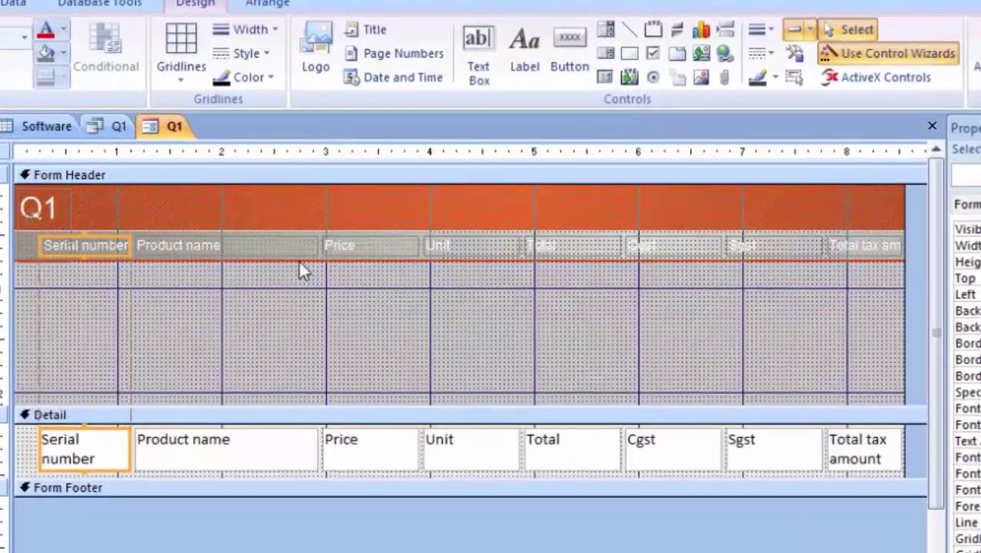
click(297, 262)
click(297, 240)
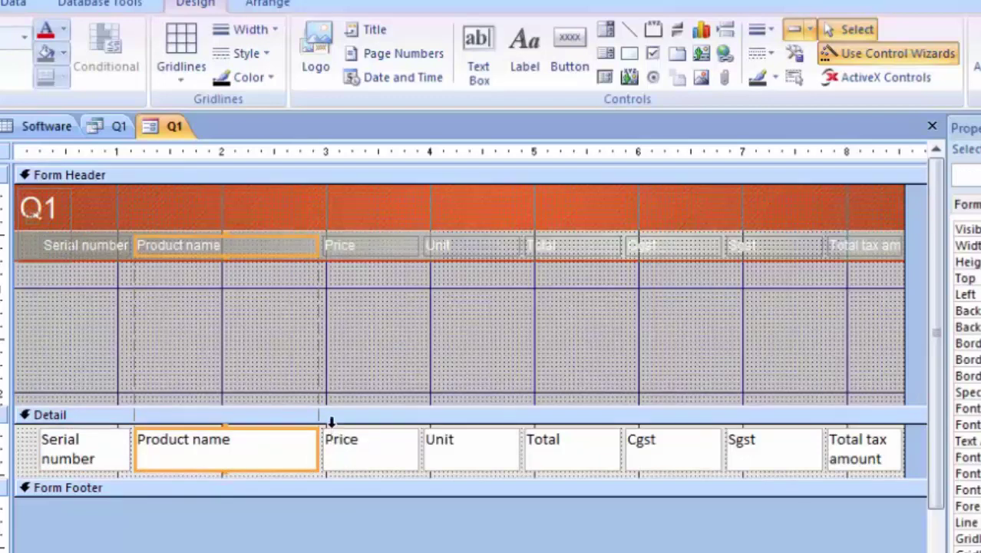
drag(334, 406, 348, 319)
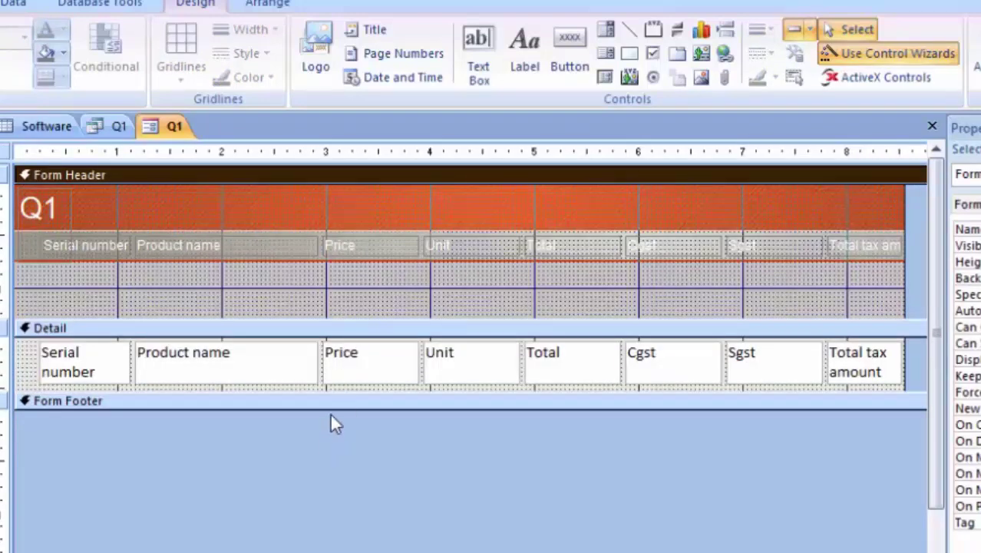
drag(334, 413, 334, 542)
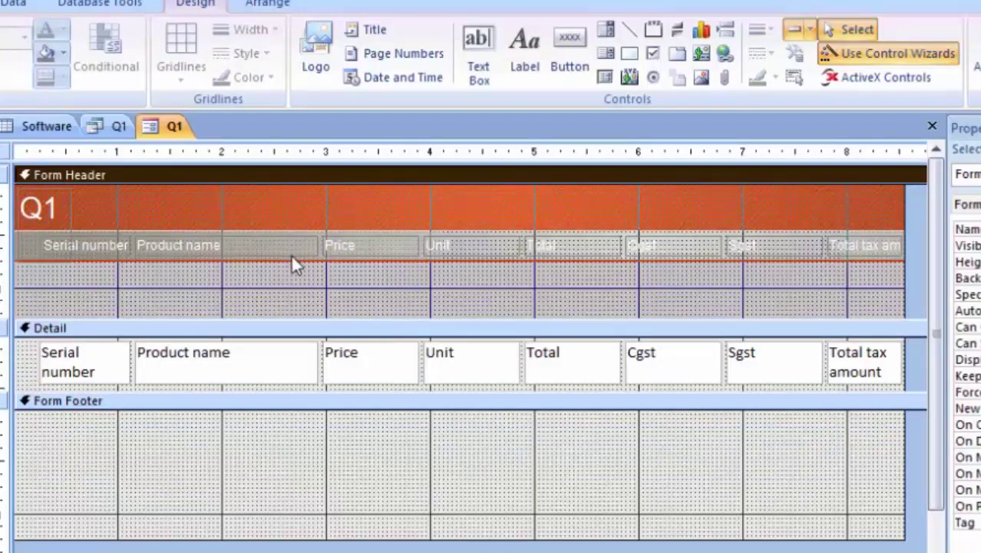
Step: Resize the Q1 title label and make the form header taller again
click(292, 255)
click(290, 235)
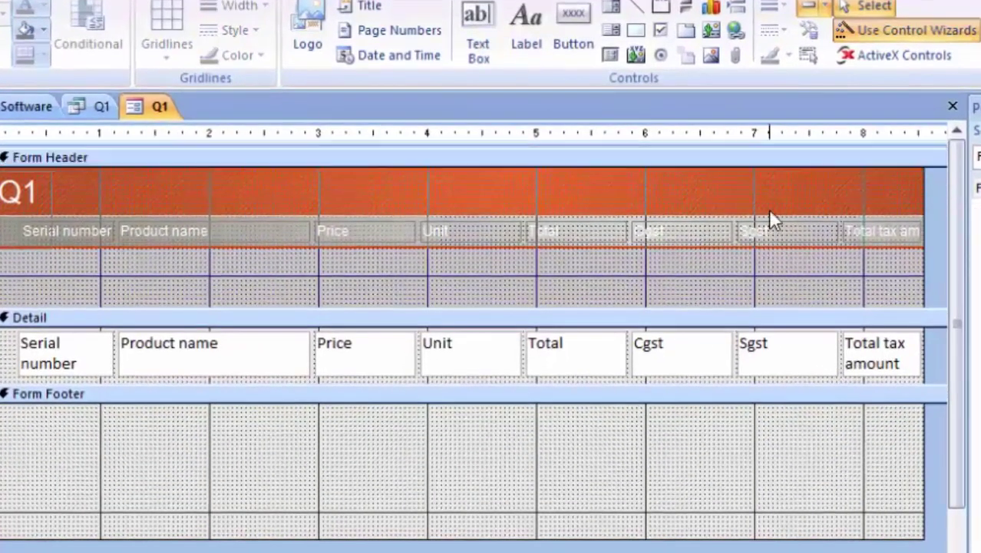
click(767, 206)
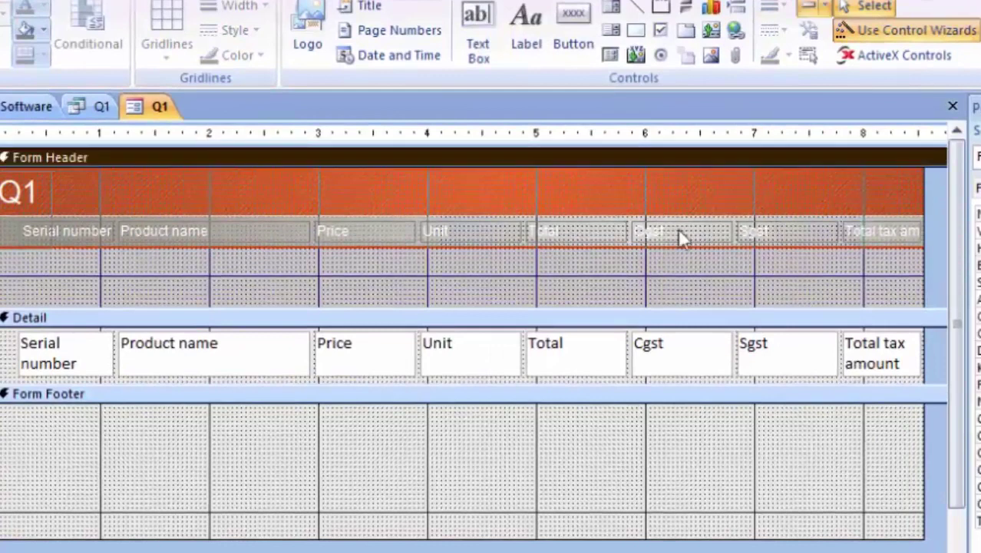
click(56, 232)
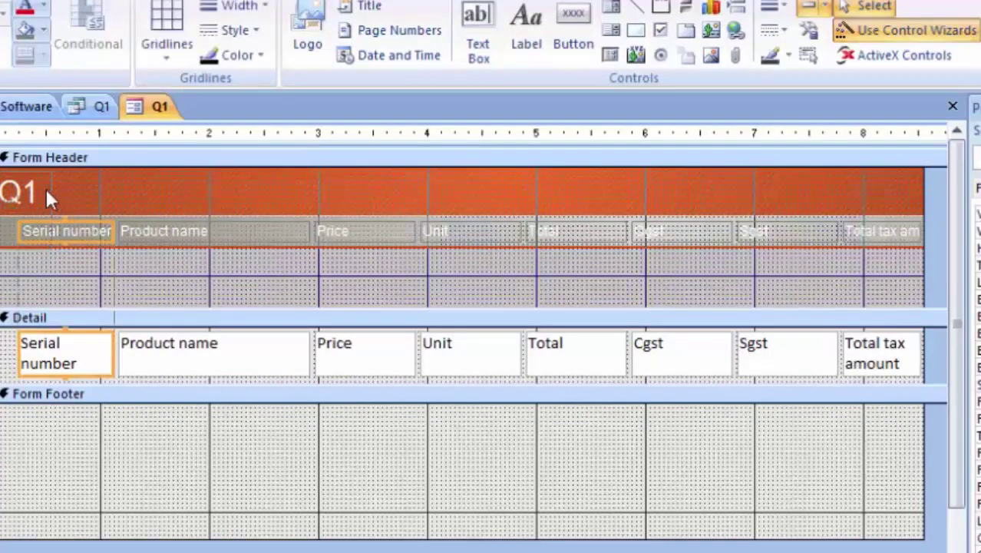
click(46, 190)
mouse_move(49, 249)
mouse_down()
mouse_move(79, 198)
mouse_move(85, 207)
mouse_up()
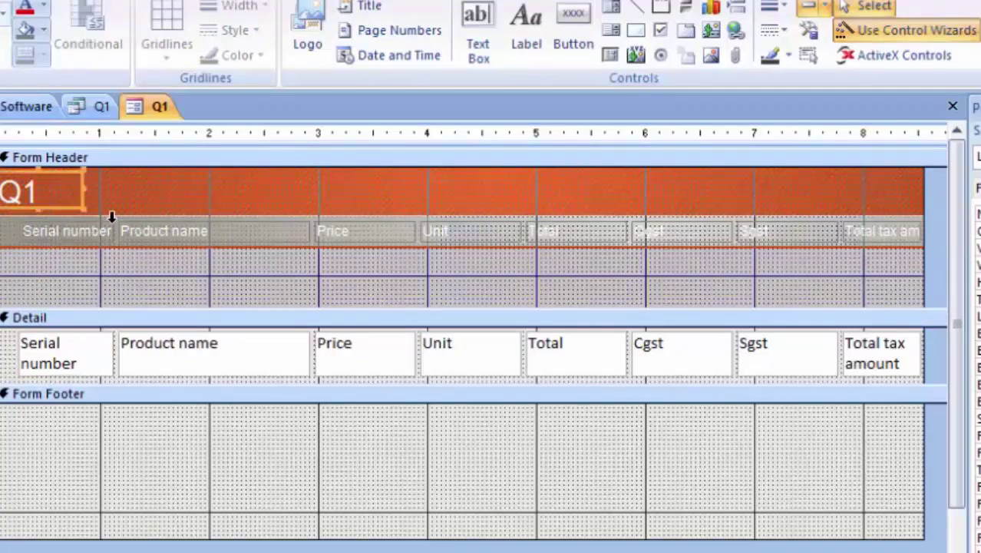
click(206, 216)
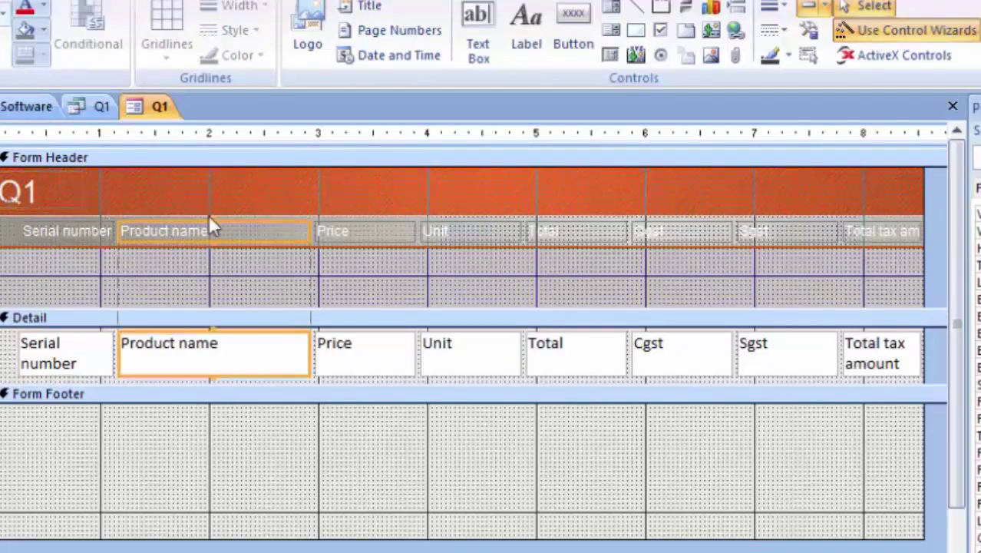
click(399, 245)
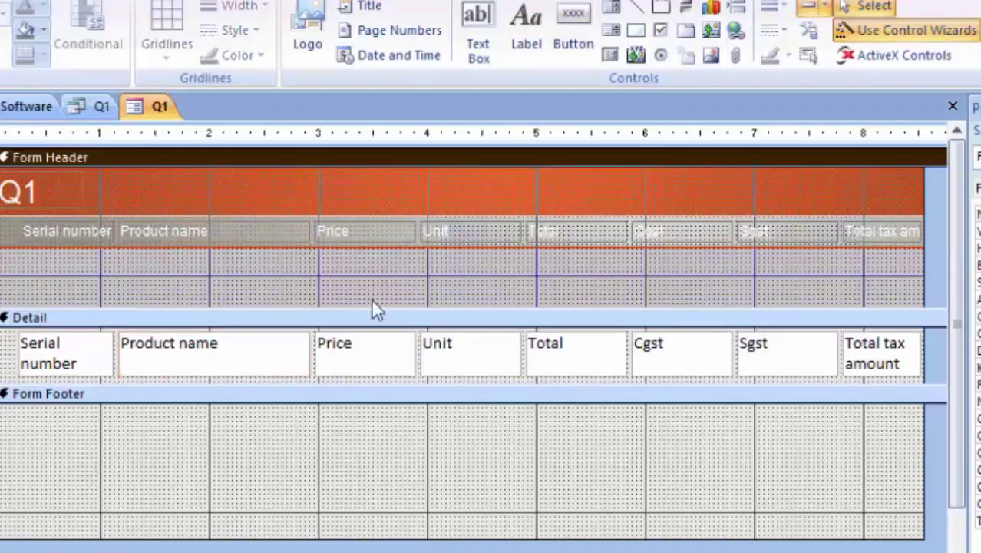
drag(366, 304, 366, 334)
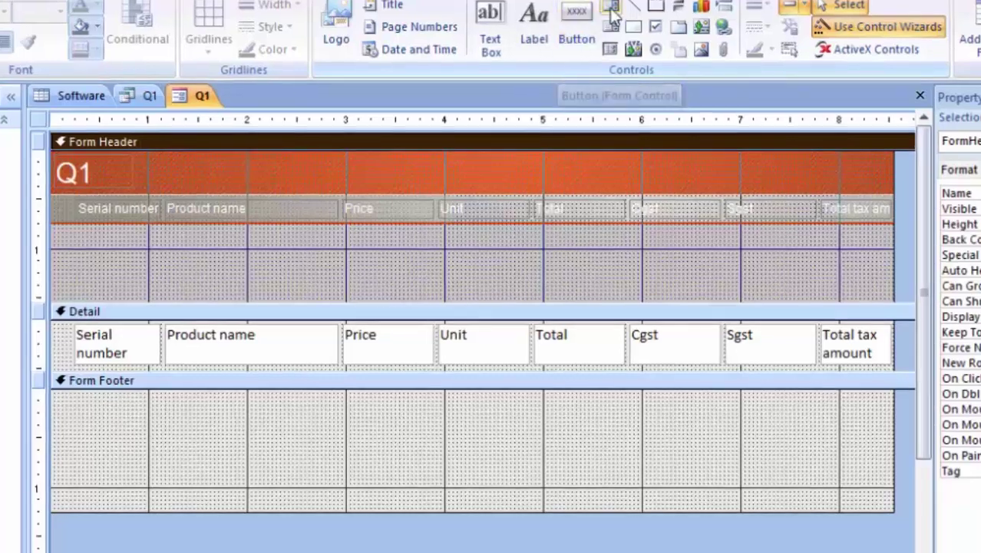
Step: Draw a combo box in the form header set to find a record
click(609, 9)
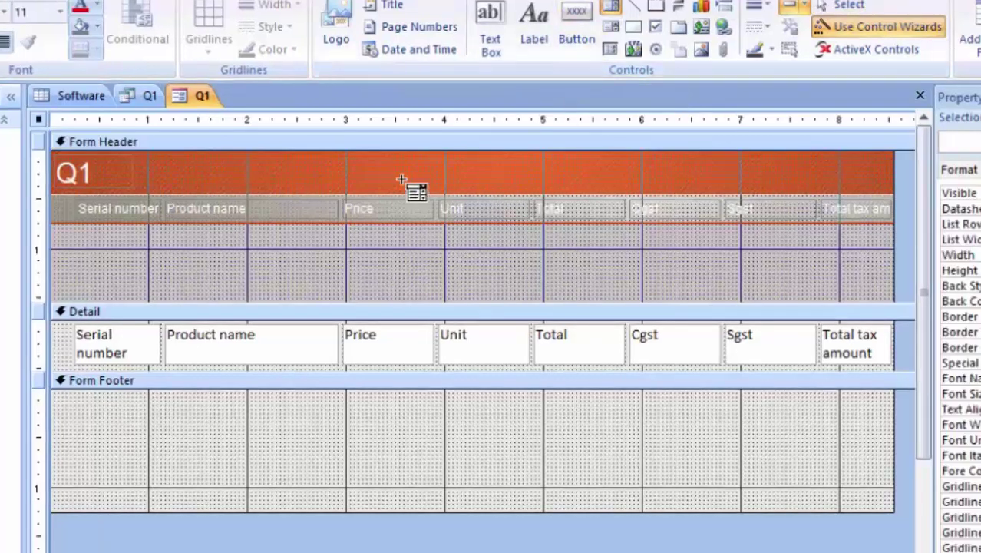
drag(238, 158, 318, 178)
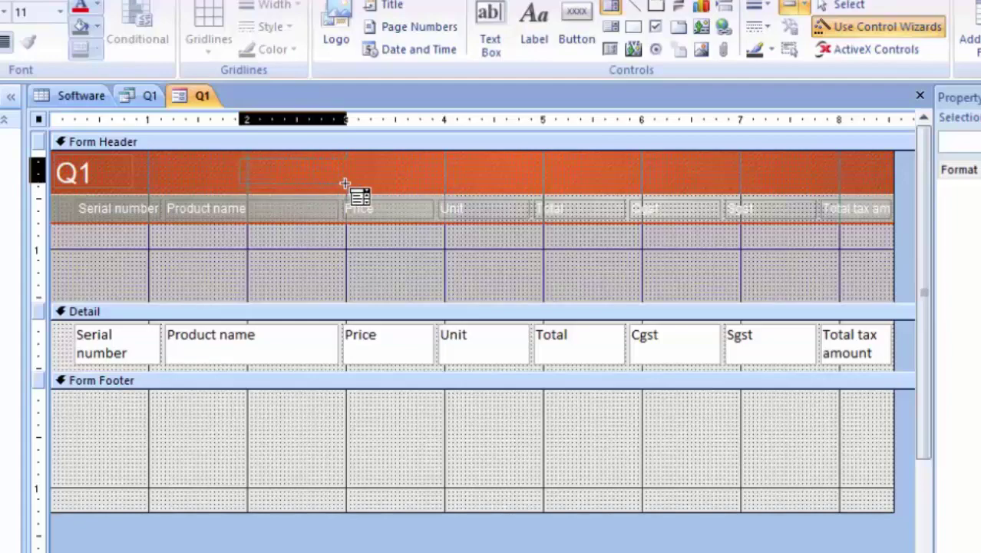
drag(318, 178, 346, 183)
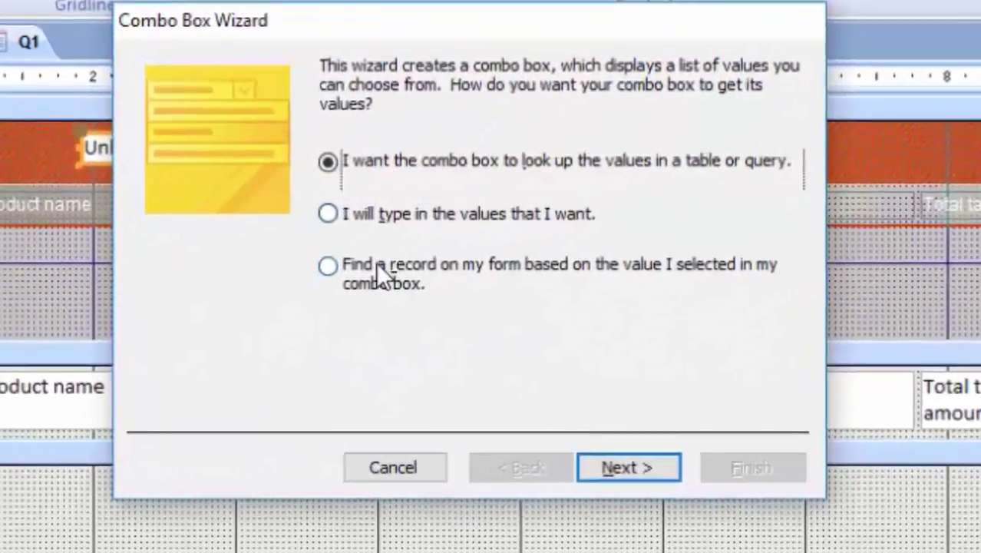
click(349, 307)
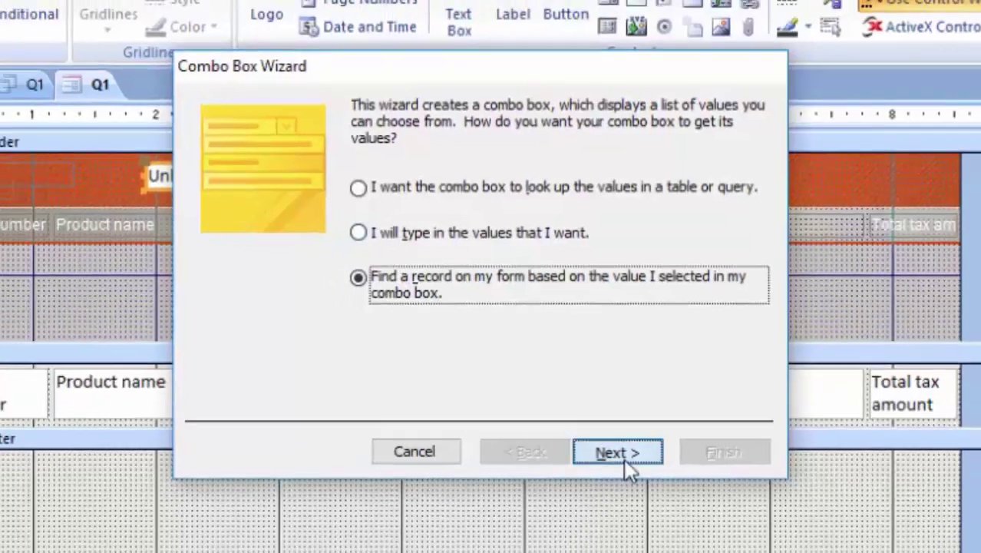
click(595, 482)
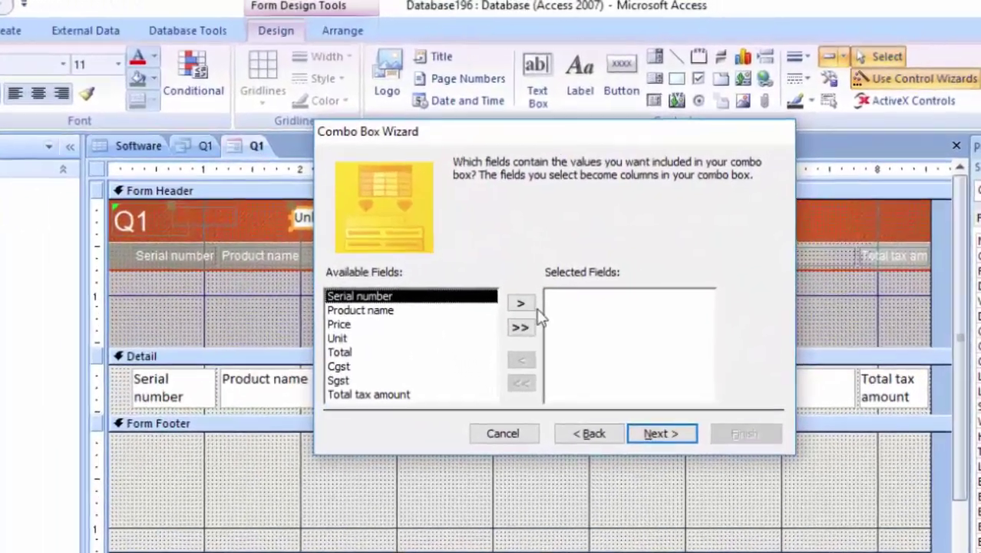
Step: Base the combo box on Product name only and label it Product name
click(574, 267)
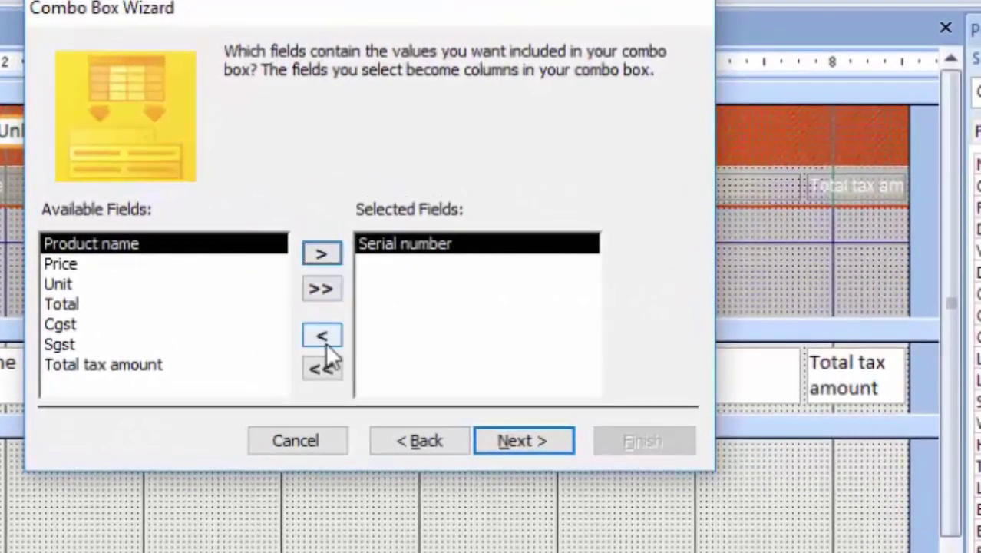
click(326, 342)
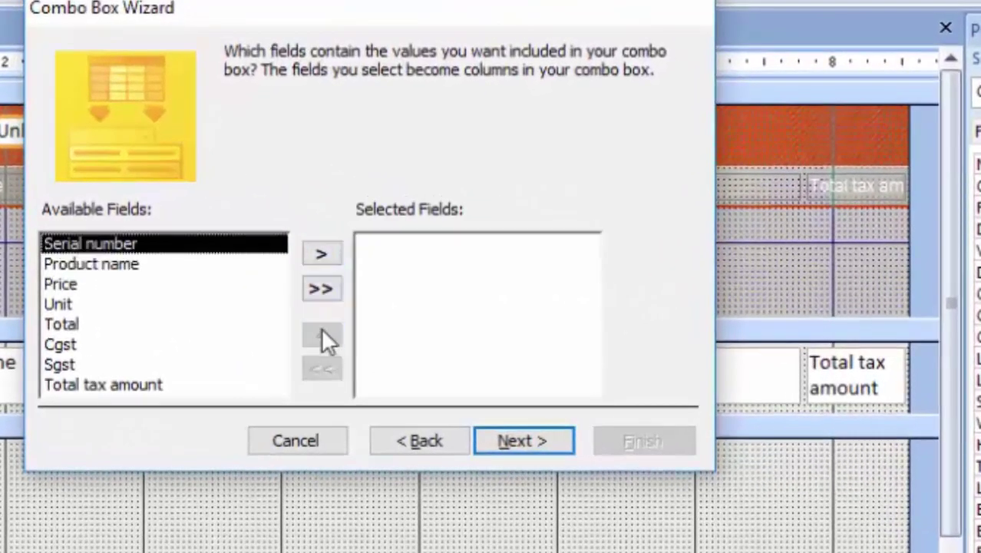
click(111, 265)
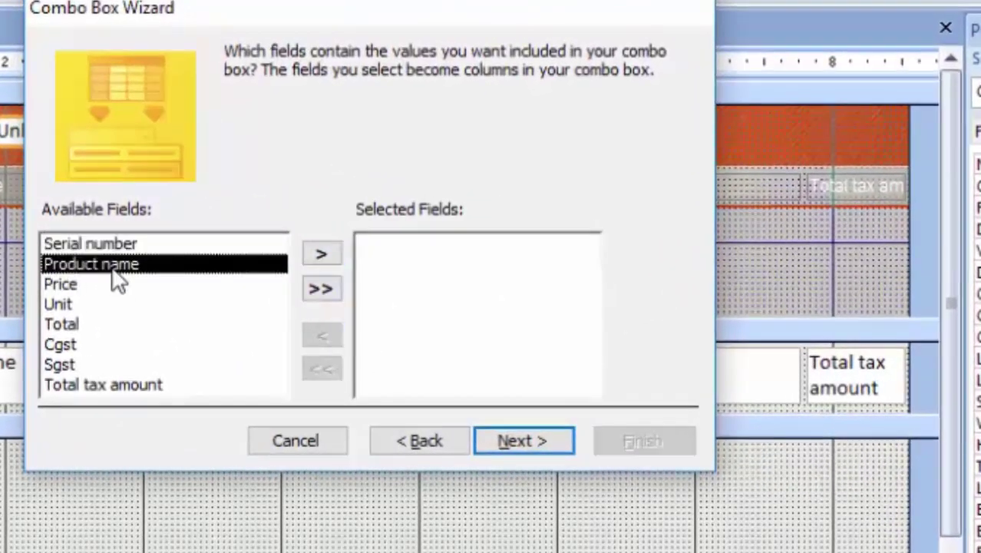
click(320, 255)
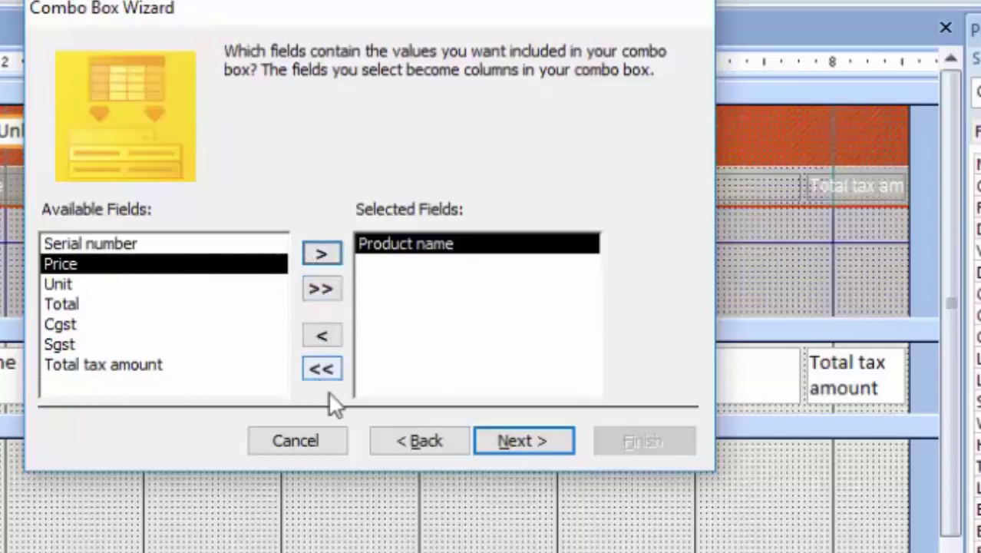
click(502, 441)
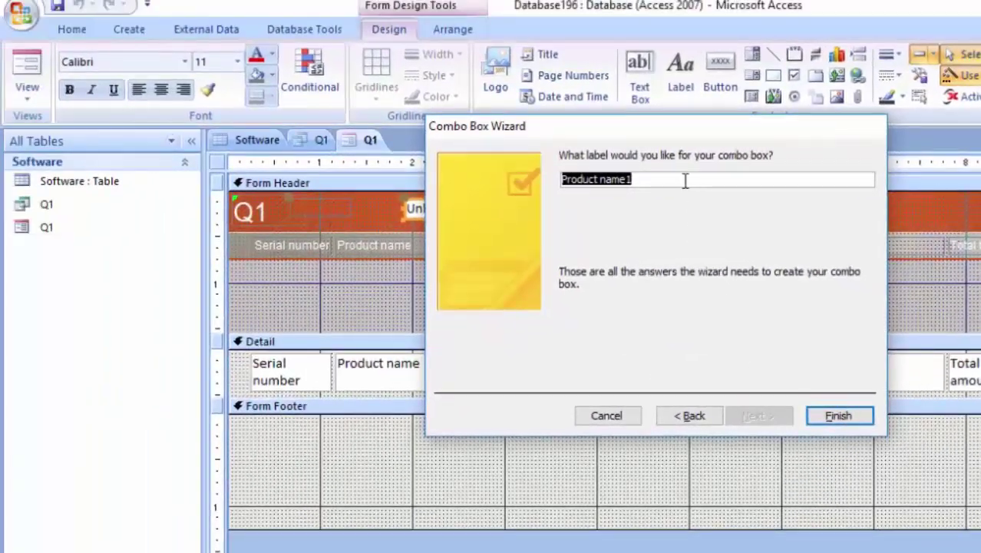
click(685, 179)
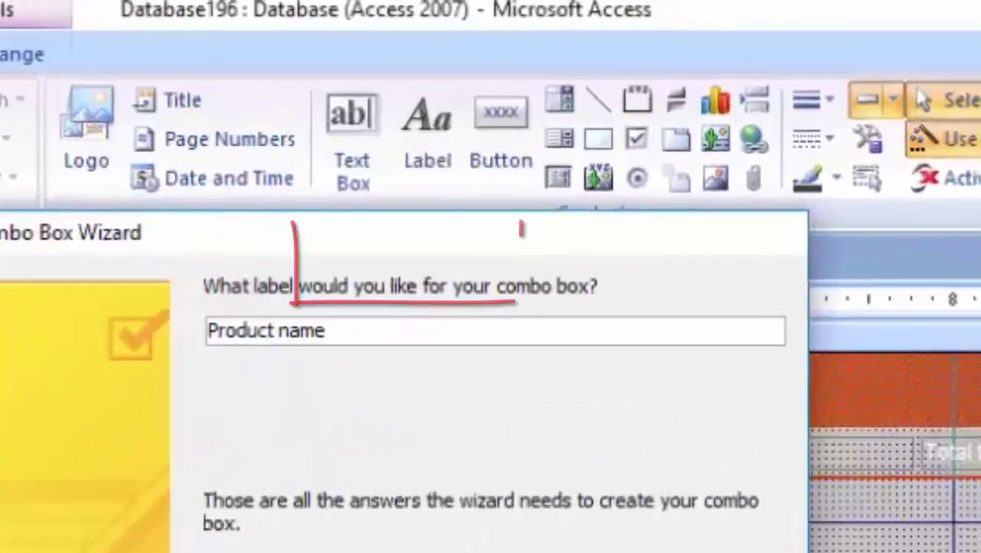
click(839, 415)
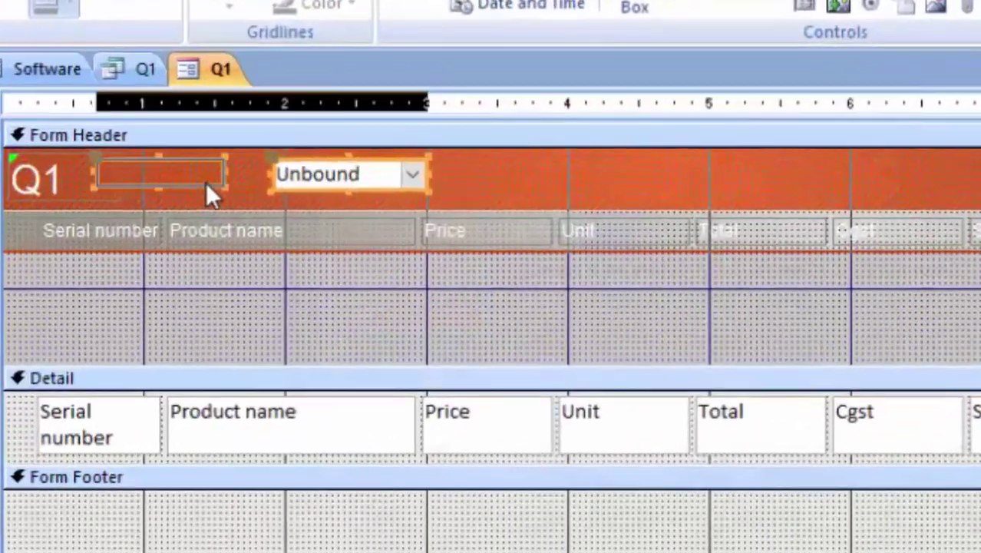
Step: Type Product name into the header label and widen the label
click(207, 184)
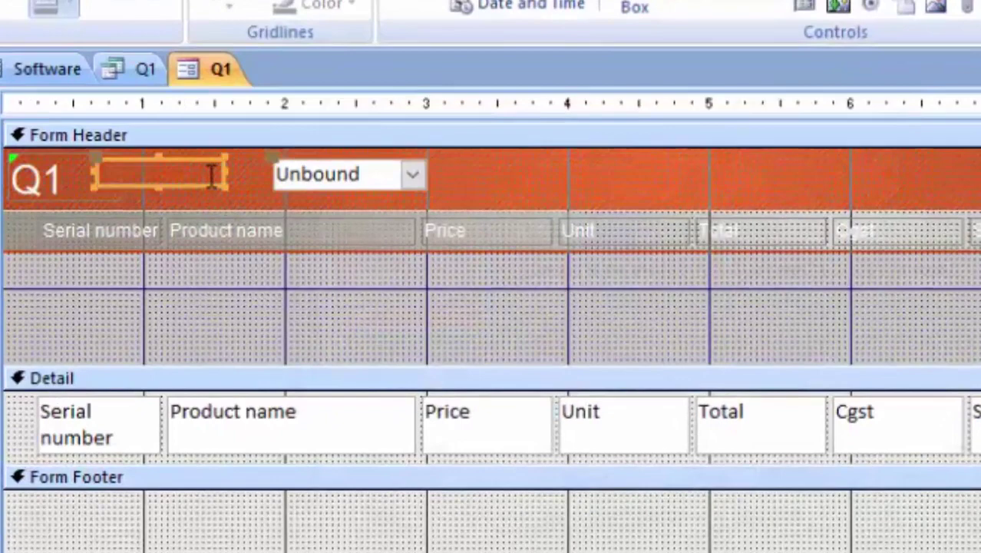
text(Product name)
drag(219, 170, 61, 146)
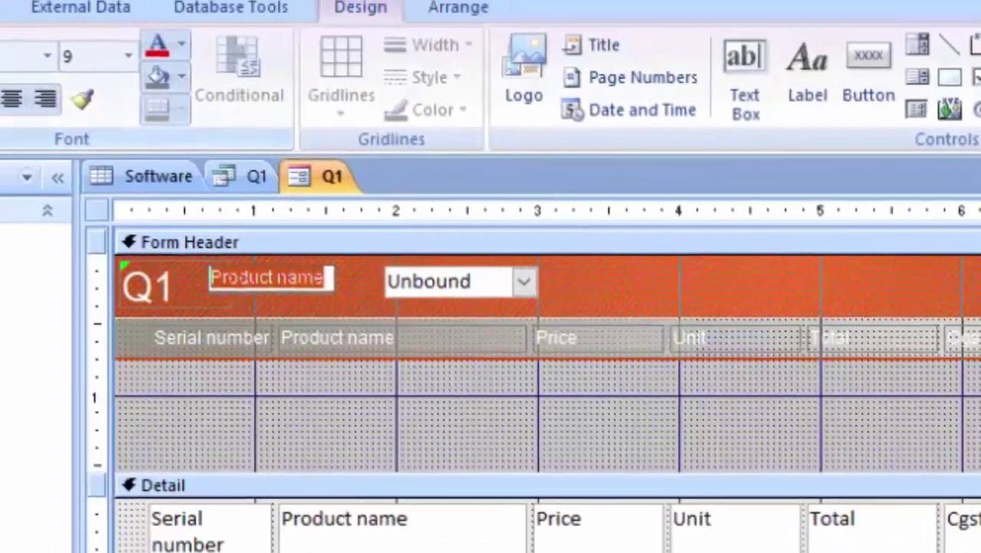
key(Delete)
click(199, 63)
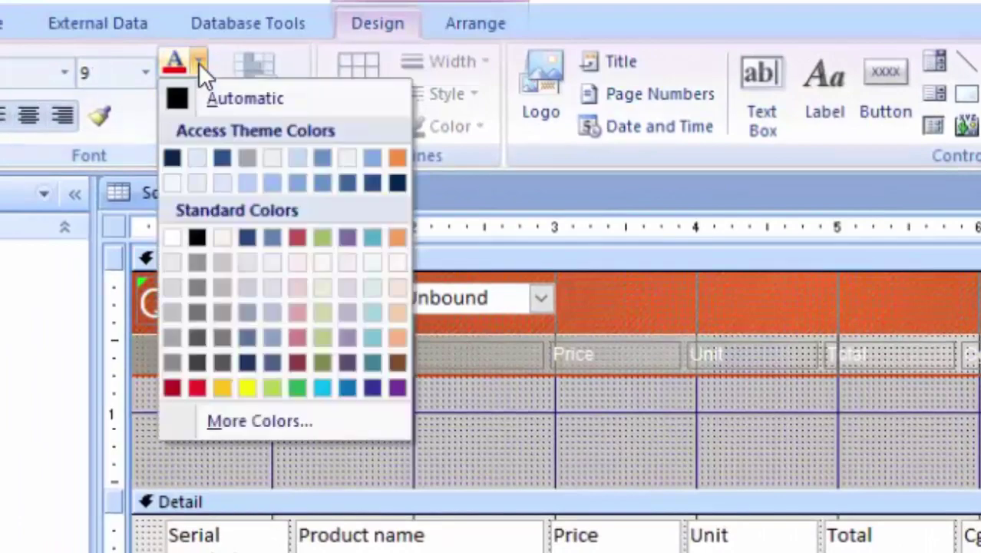
click(173, 98)
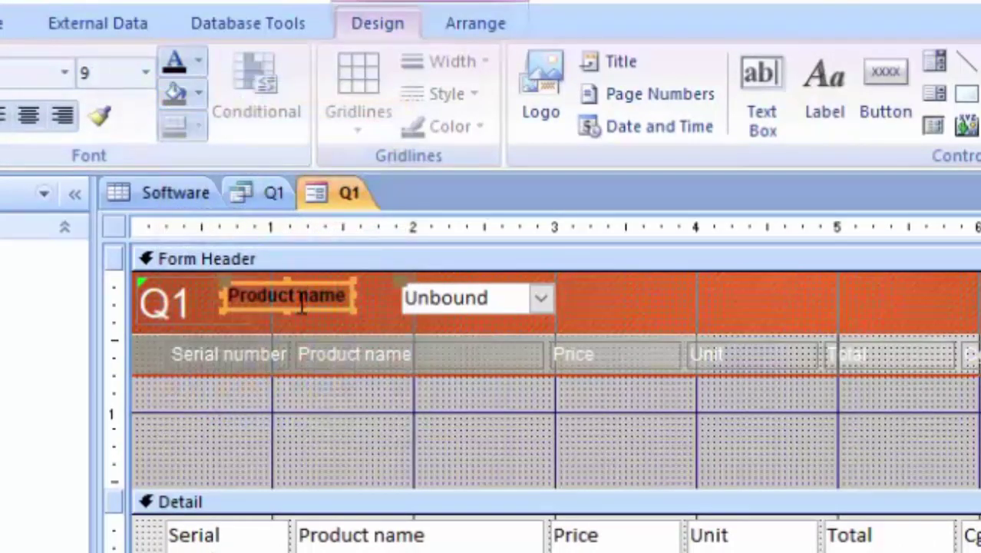
drag(219, 294, 237, 299)
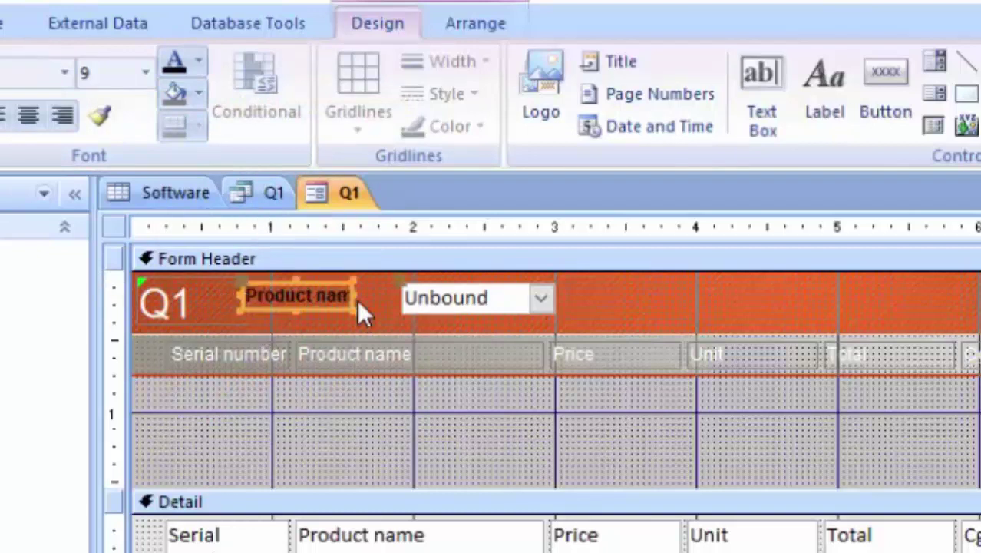
drag(355, 299, 379, 305)
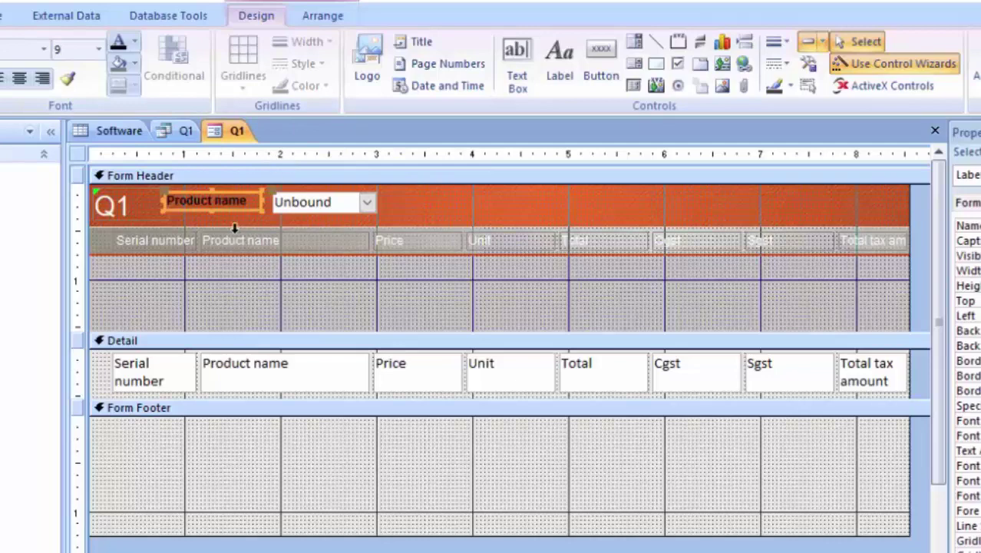
Step: Give the Product name label a black fill and white text, then preview in Form view
click(135, 65)
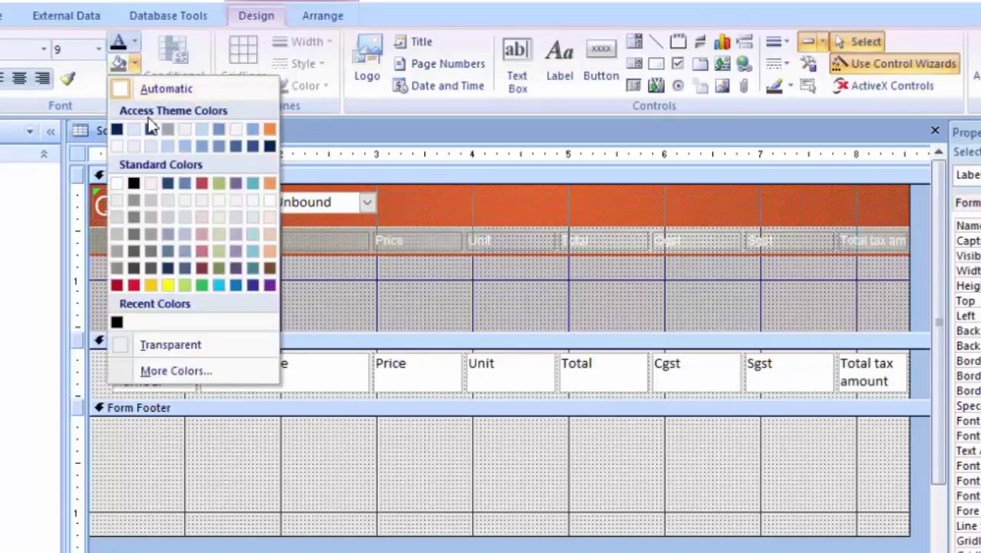
click(117, 322)
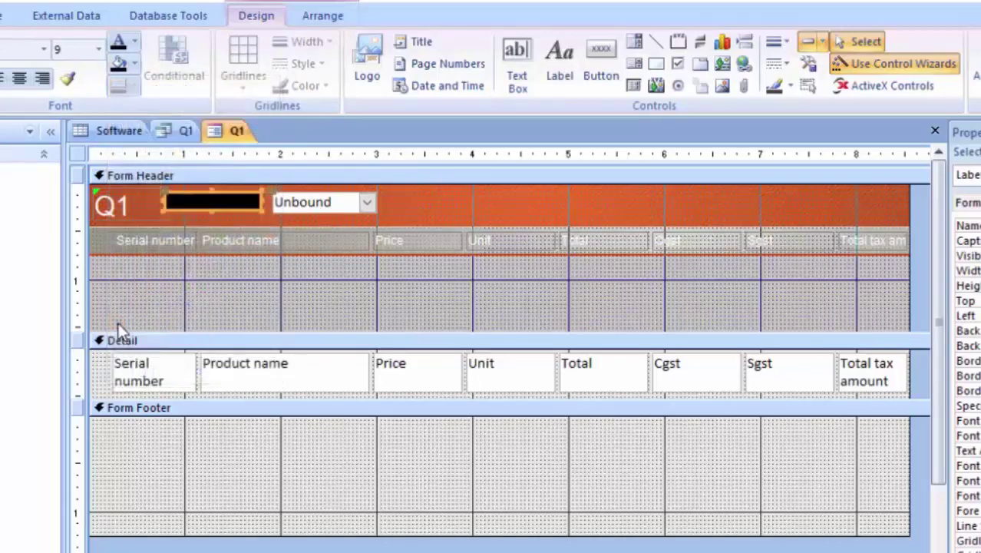
click(134, 41)
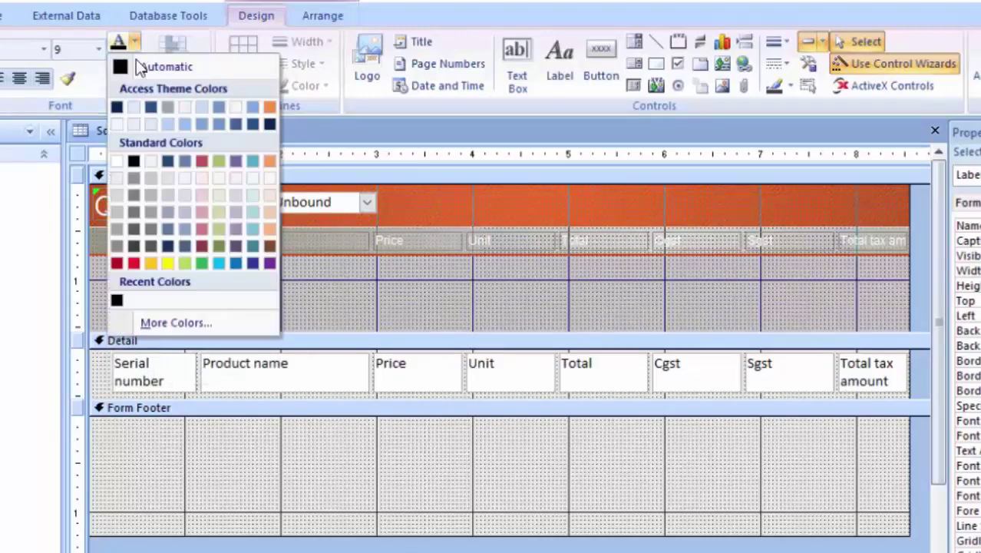
click(117, 162)
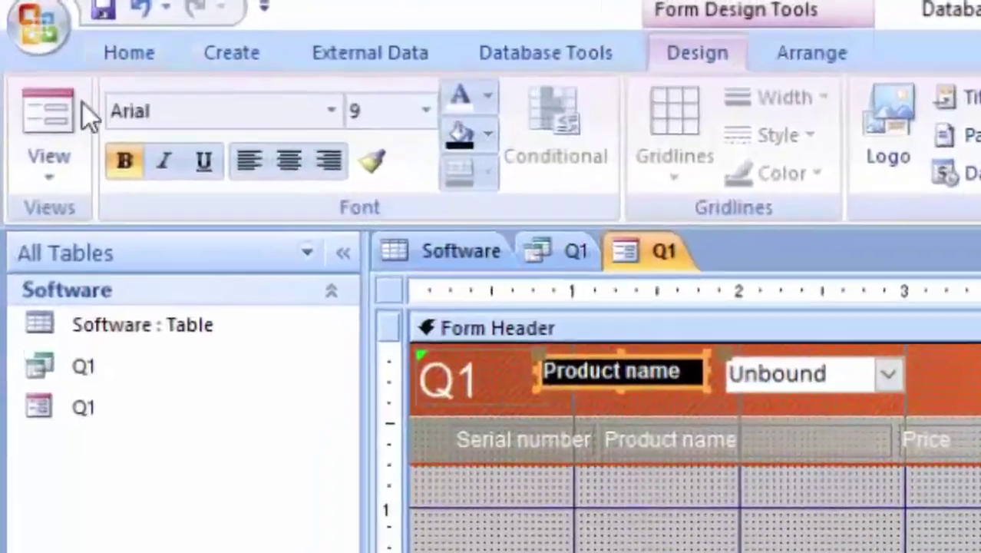
click(37, 98)
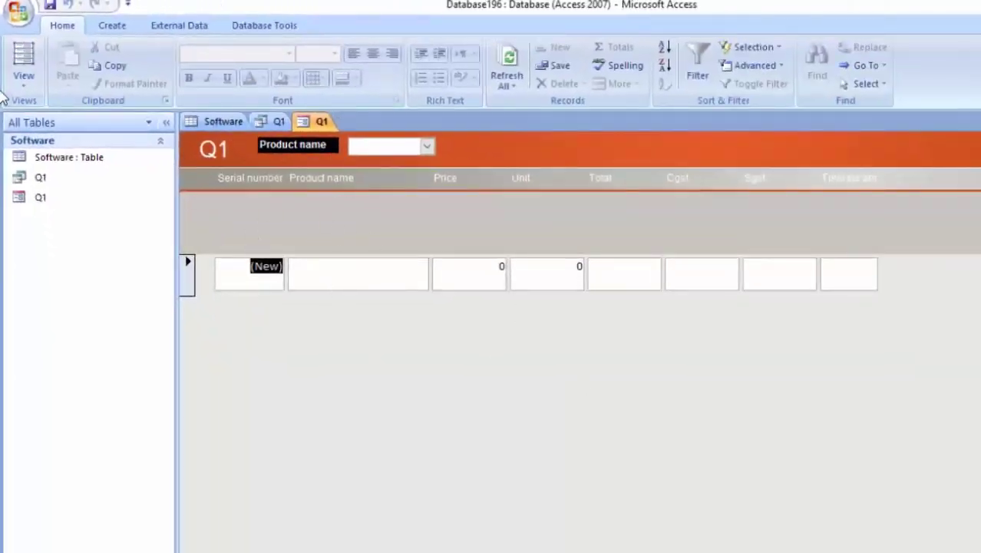
Step: Drag the Detail bar up in Design View to shorten the Q1 form header, then preview it in Form view
click(30, 81)
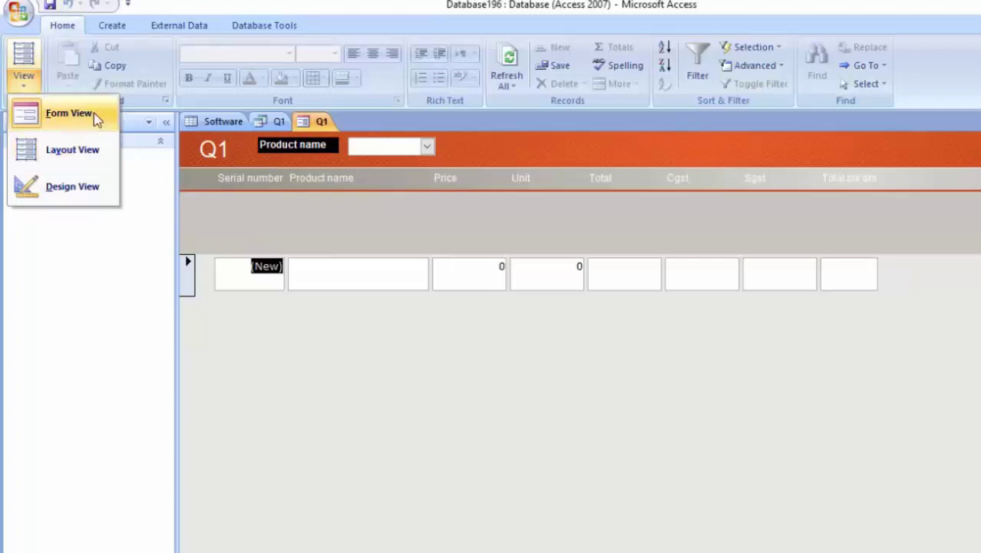
click(69, 113)
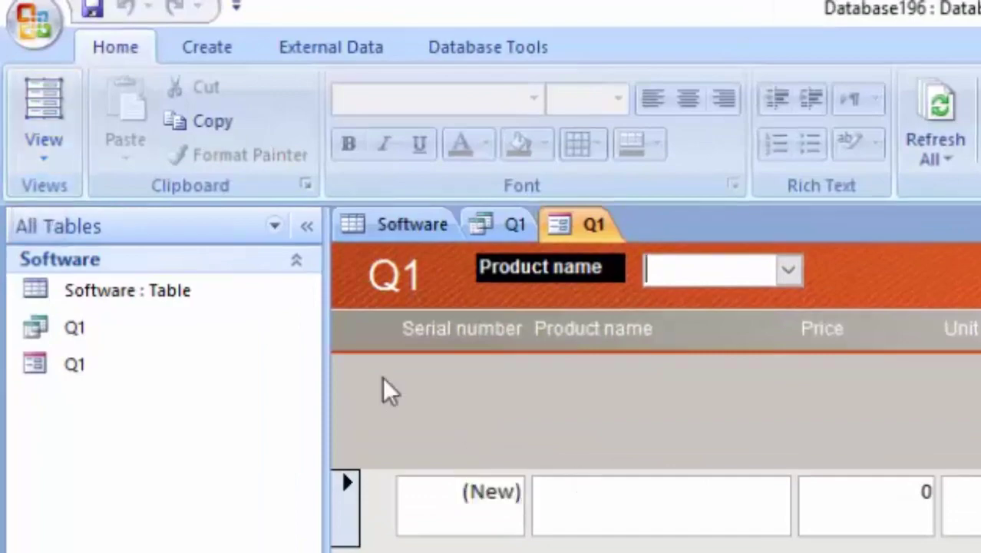
click(42, 161)
click(146, 360)
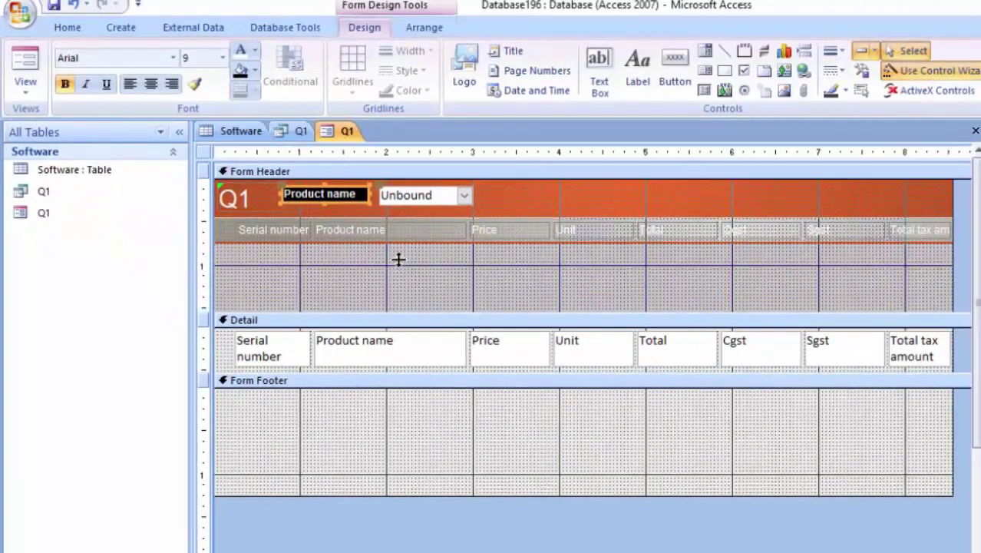
drag(398, 260, 398, 262)
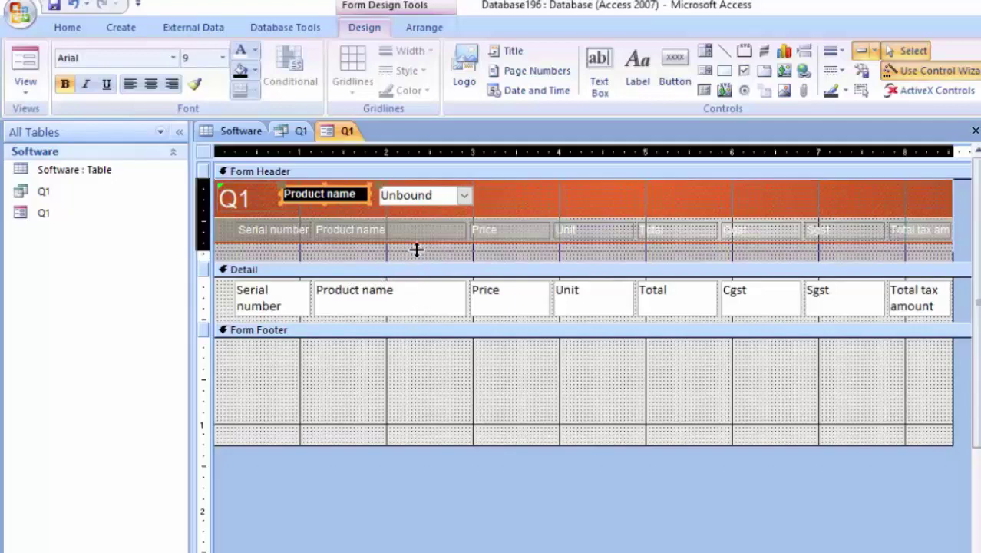
drag(413, 263, 413, 251)
click(23, 77)
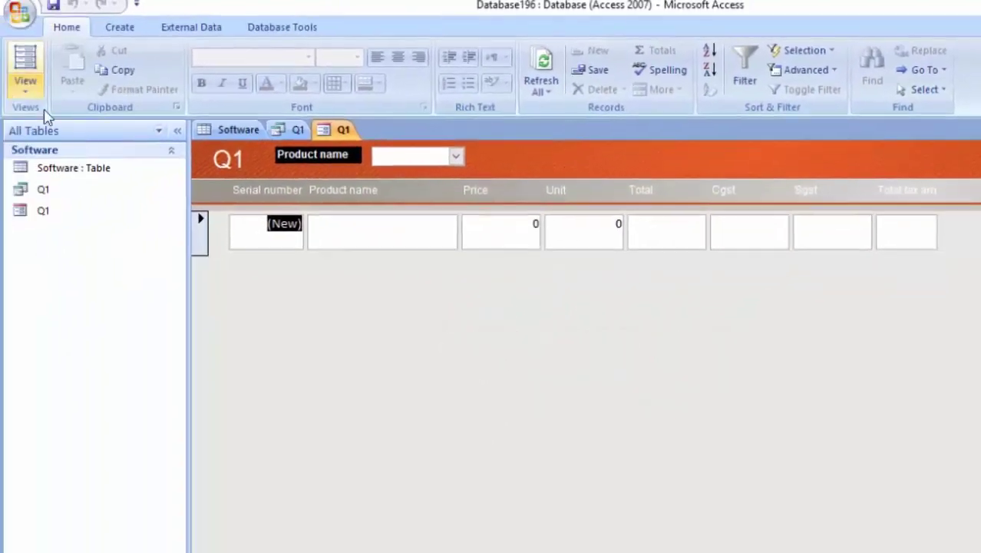
Step: In the Q1 datasheet, enter a Keyboard record with its price and units, and save it
click(285, 134)
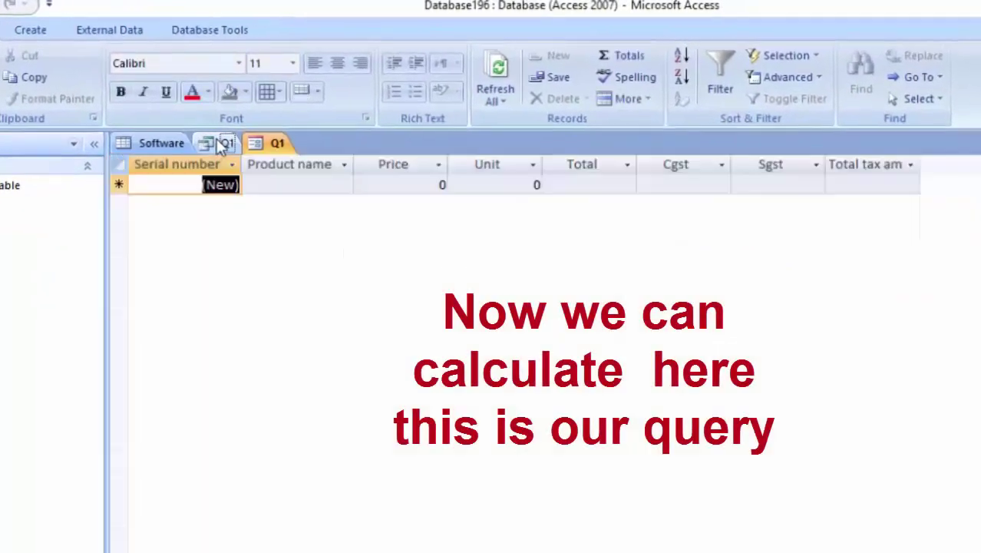
click(246, 204)
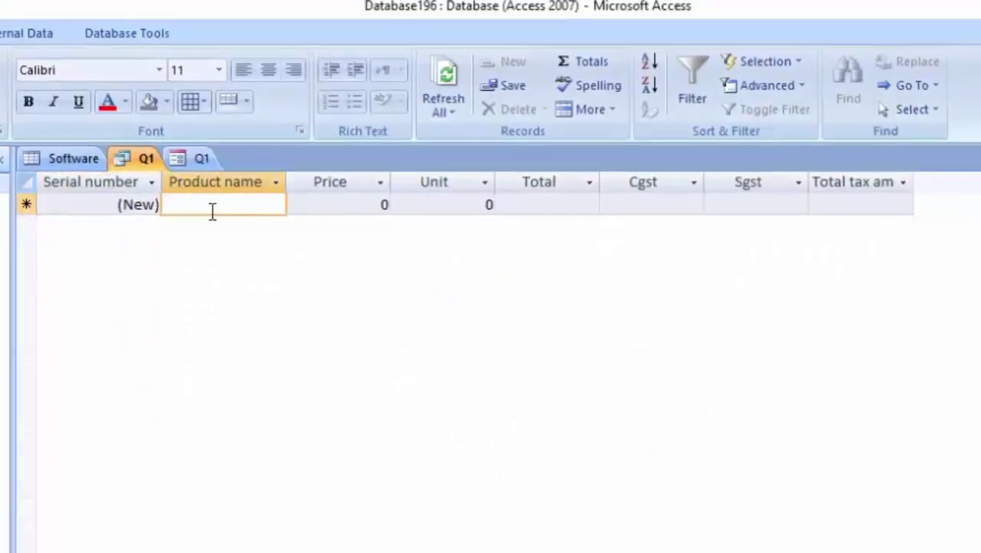
text(Keyb)
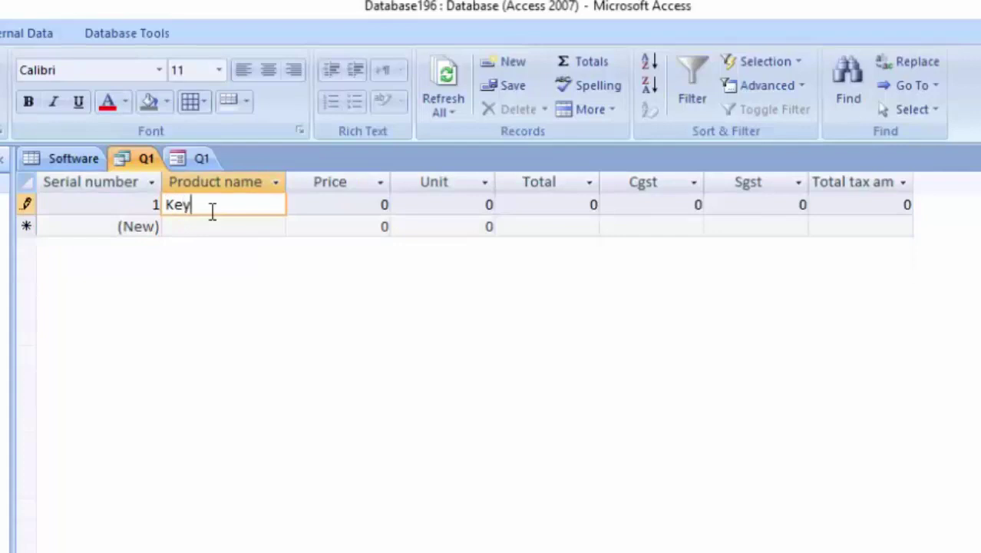
text(oard)
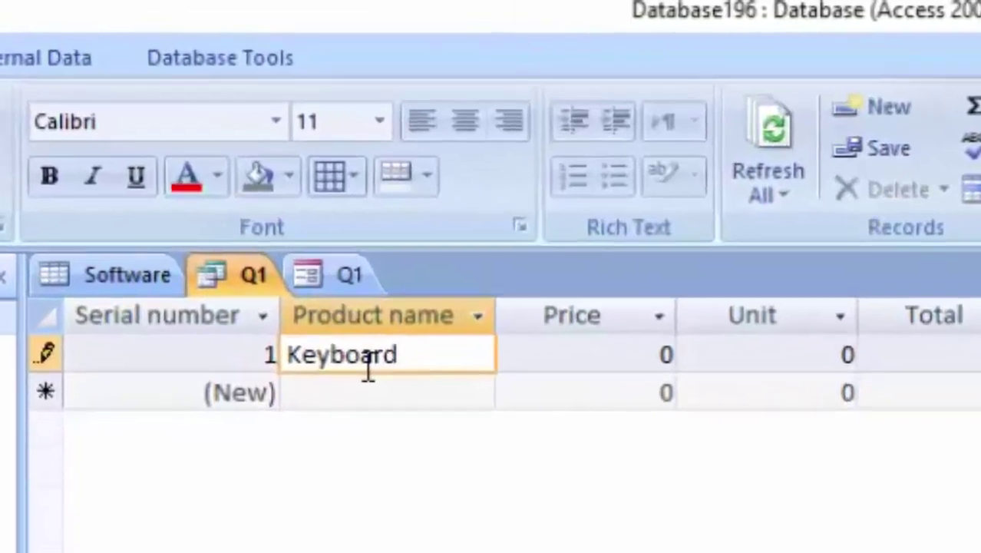
key(Tab)
key(Tab)
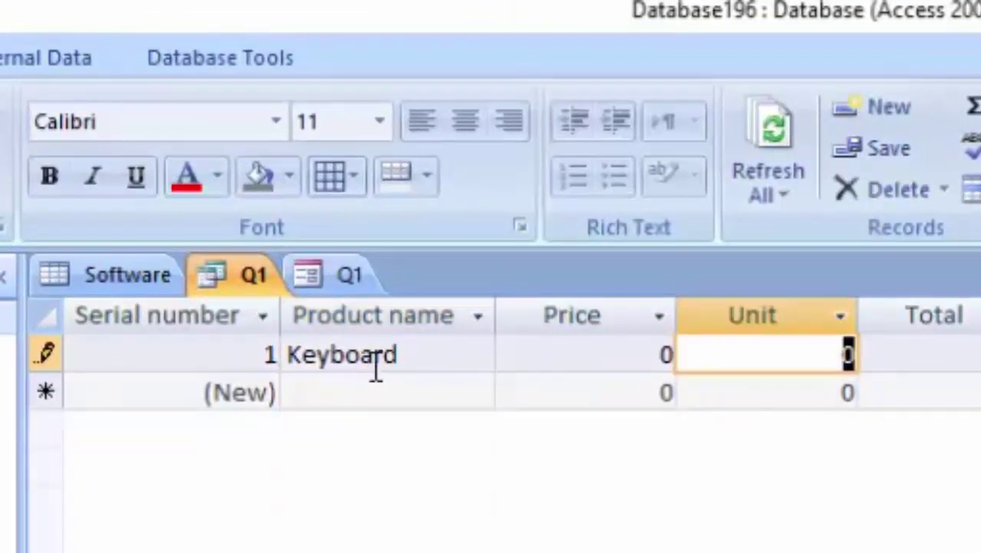
click(423, 354)
text(500)
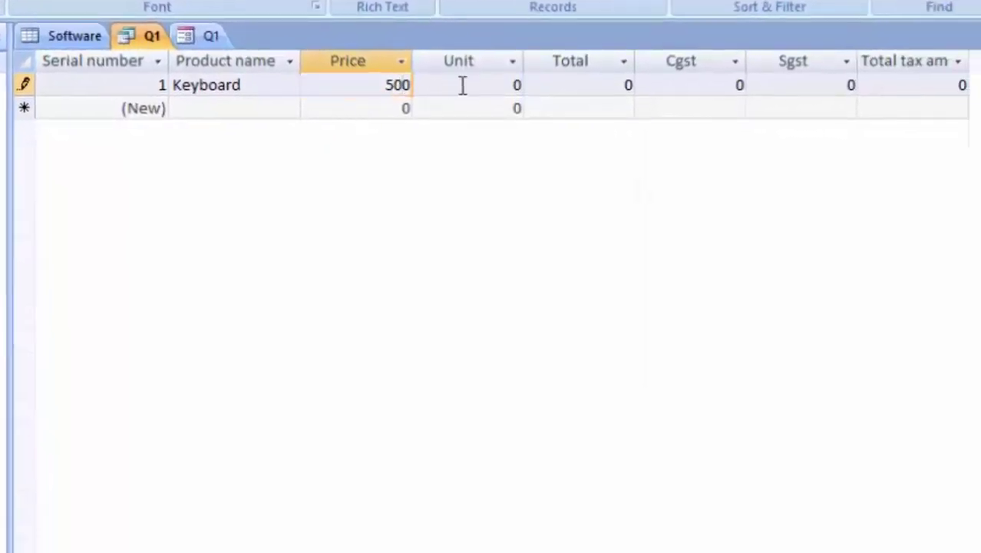
click(462, 84)
text(50)
key(Tab)
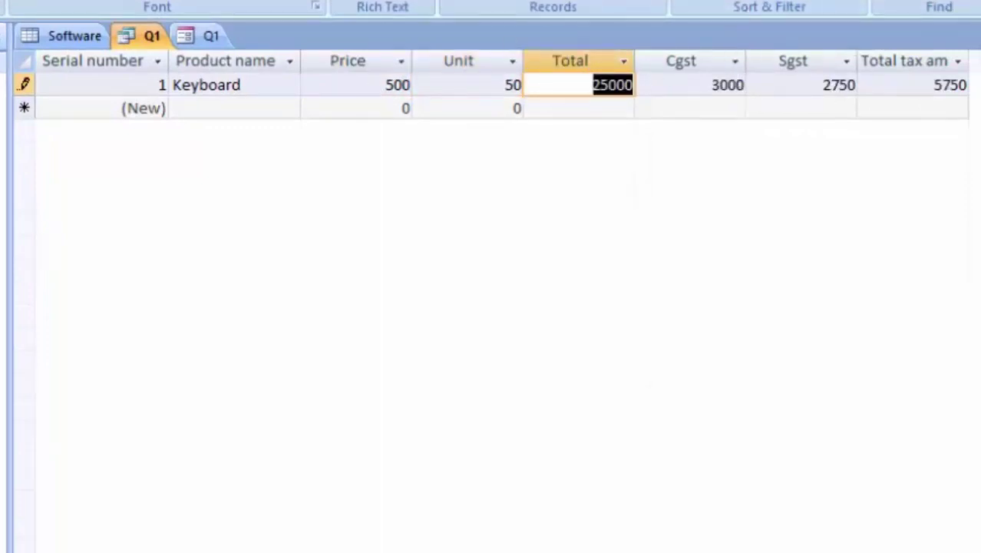
key(shift+Return)
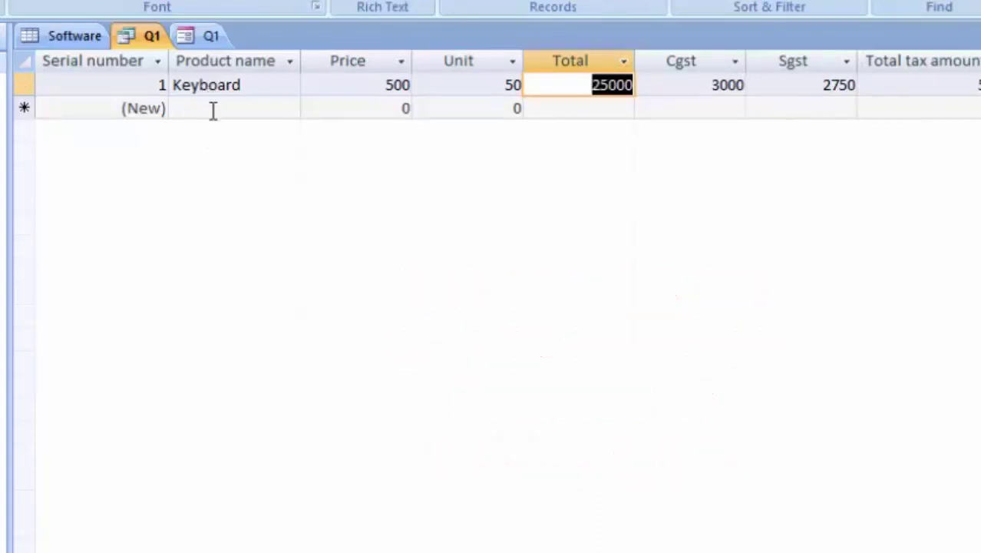
Step: Add a Mouse record priced 674 with 70 units, giving a total of 47180
click(213, 107)
text(Mou)
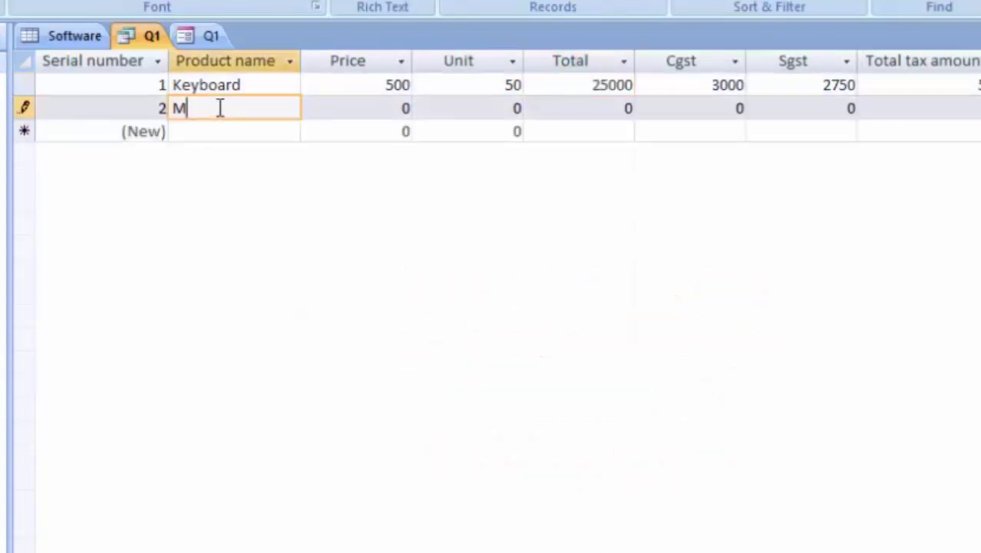
text(se)
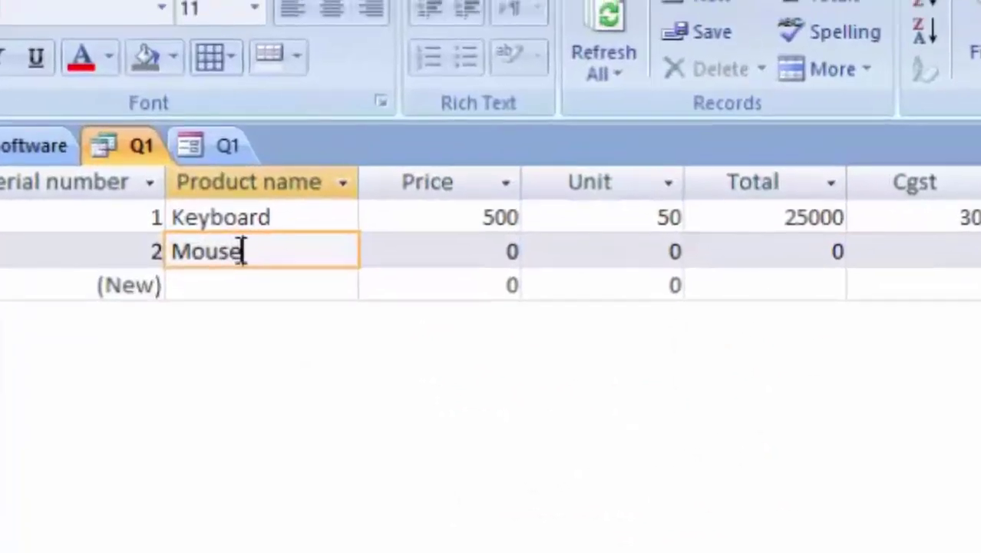
key(Tab)
text(4)
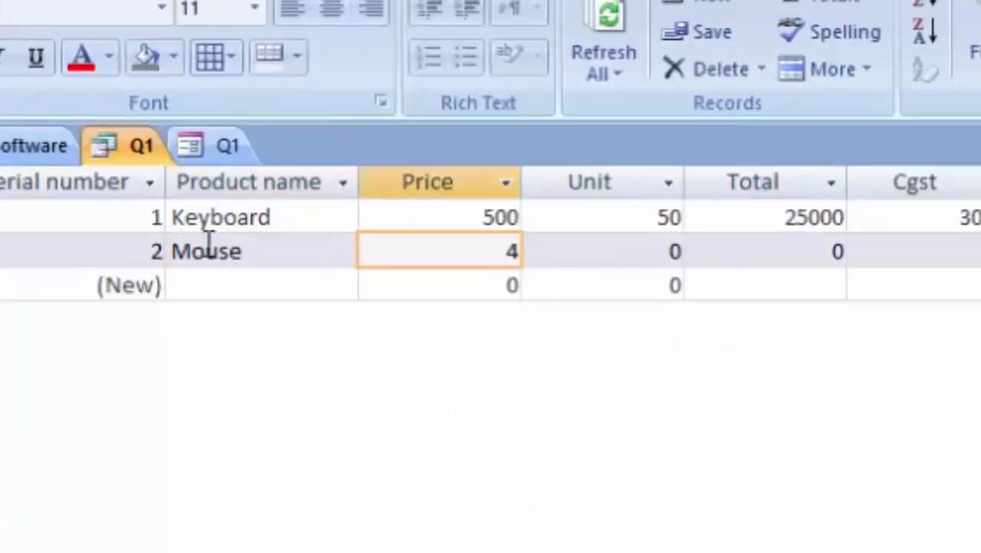
click(618, 252)
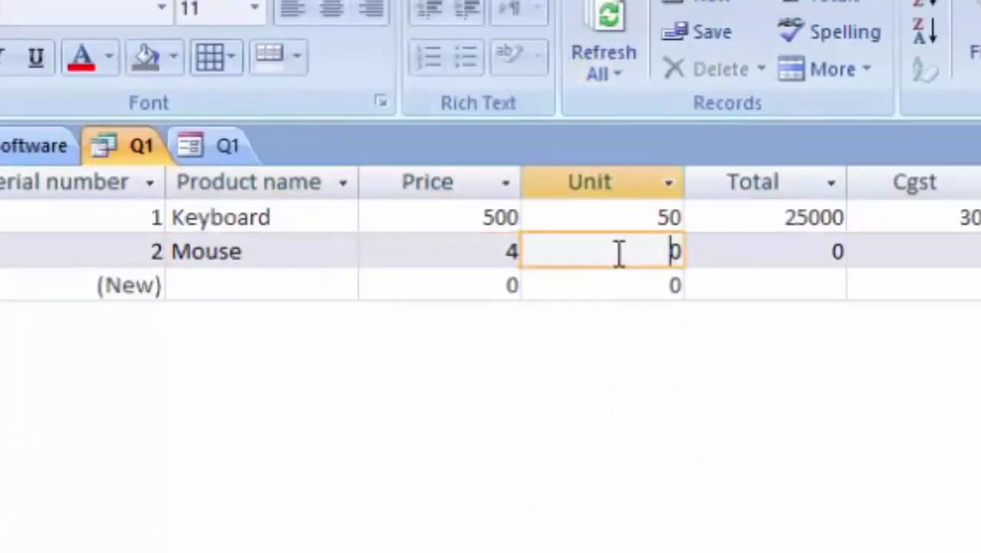
click(511, 252)
text(674)
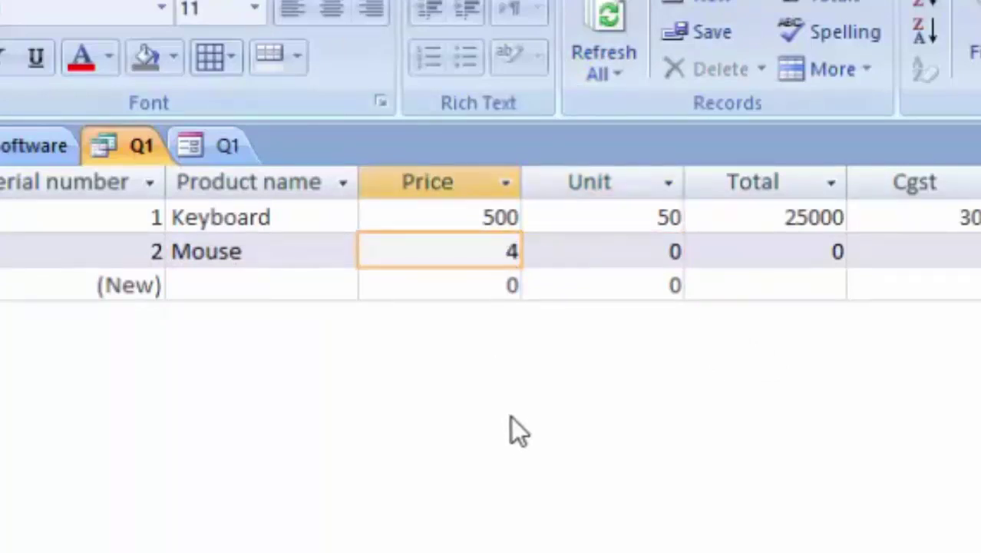
click(634, 251)
text(7)
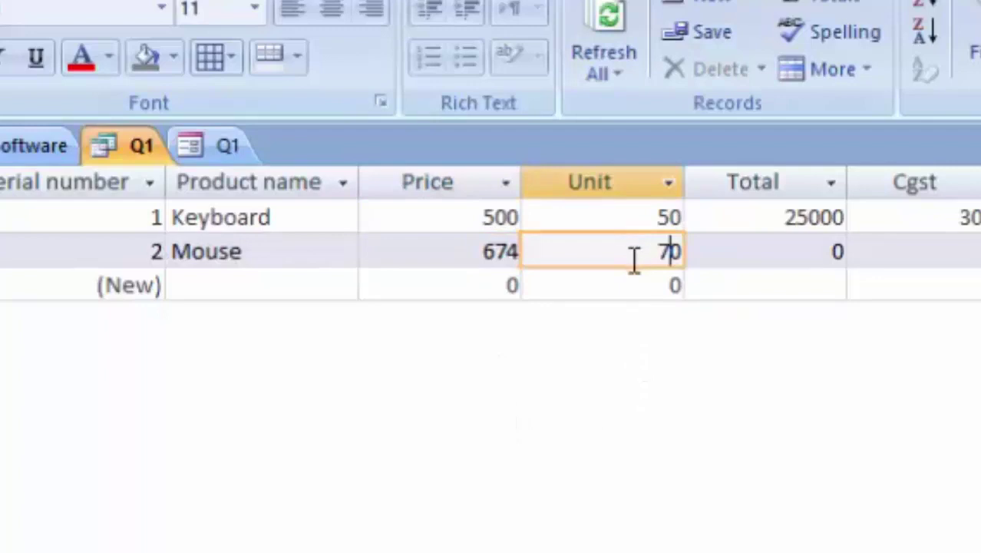
key(Tab)
click(279, 297)
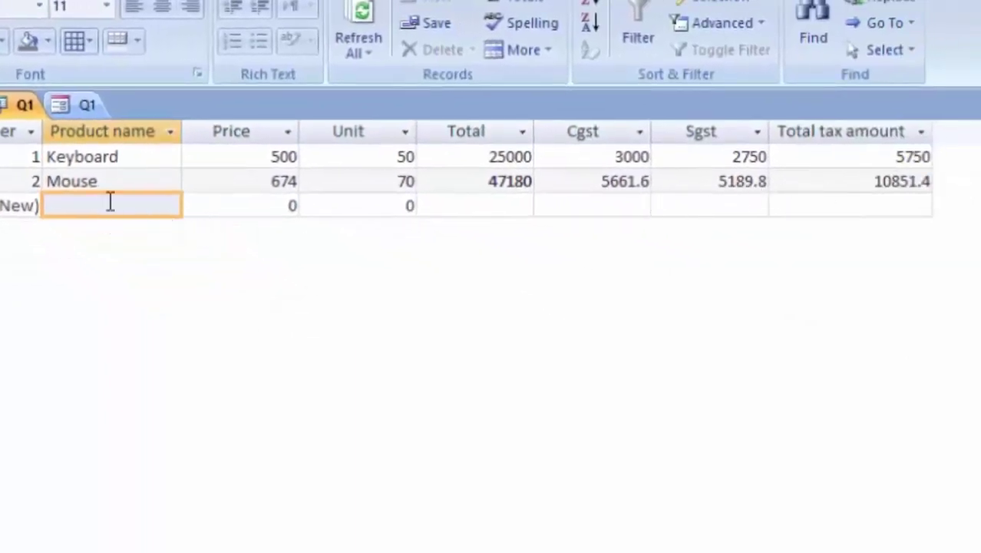
Step: Add a Marker record with price 15 and 50 units
click(109, 202)
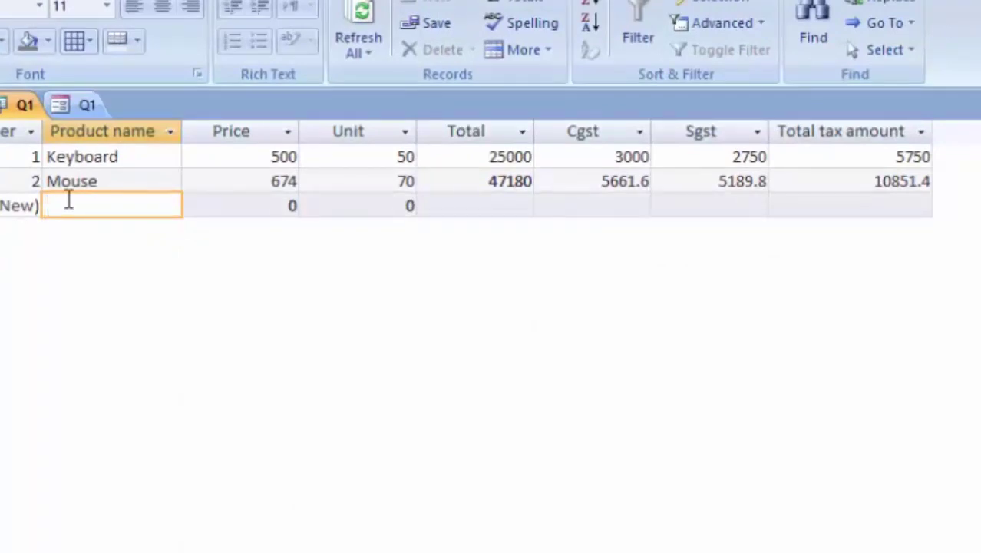
text(Marke)
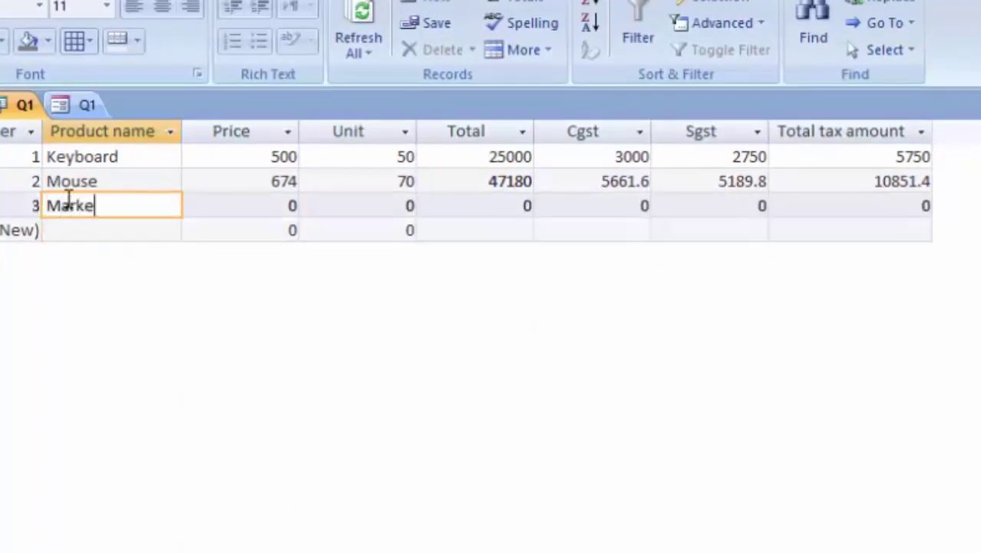
text(r)
key(Tab)
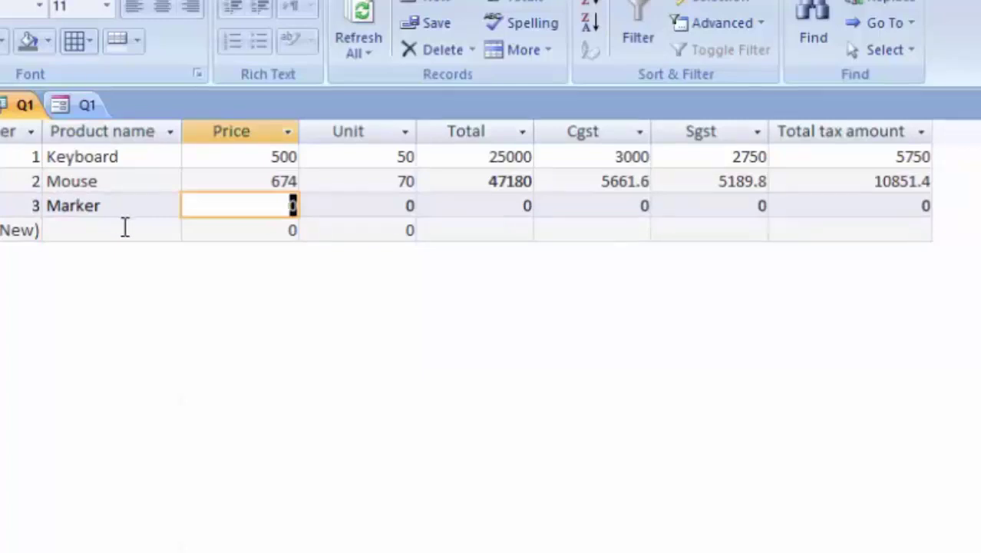
text(15)
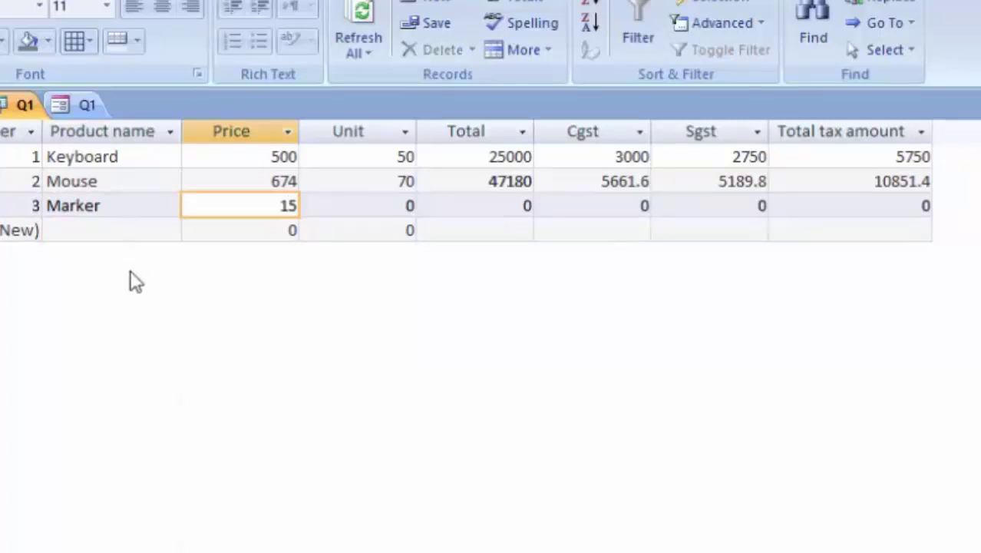
key(Tab)
text(50)
key(Tab)
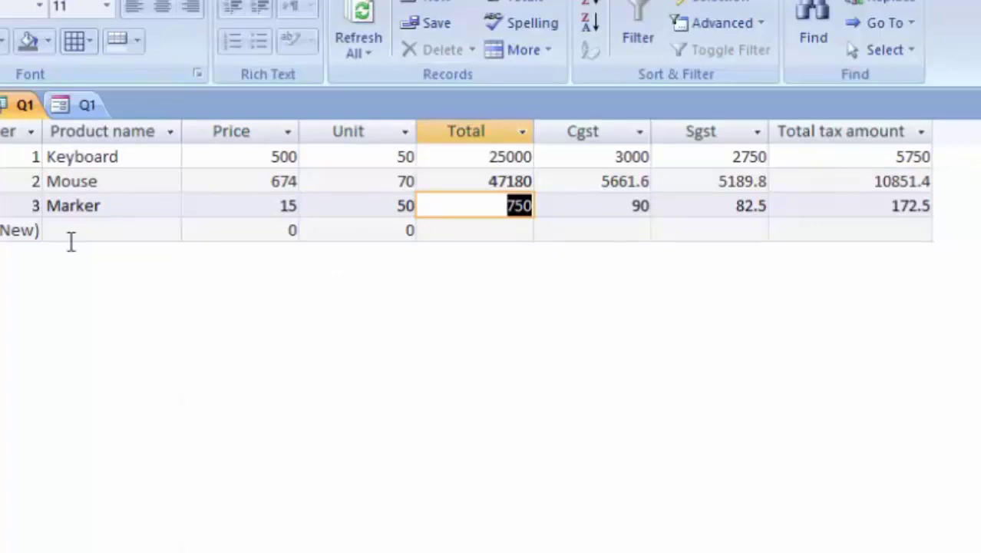
Step: Add a C programming book record at 500 with 60 units, widening the Product name column
click(98, 230)
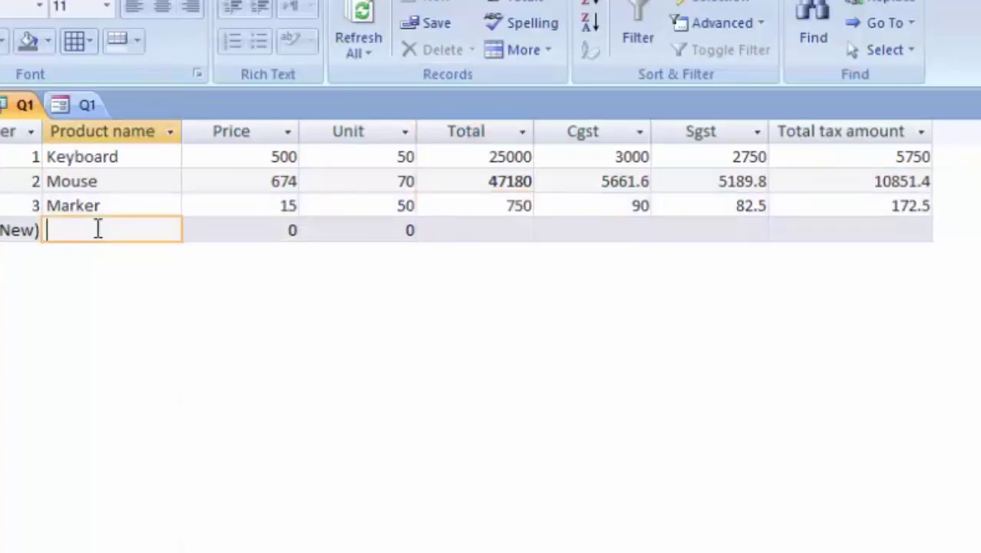
text(C programming)
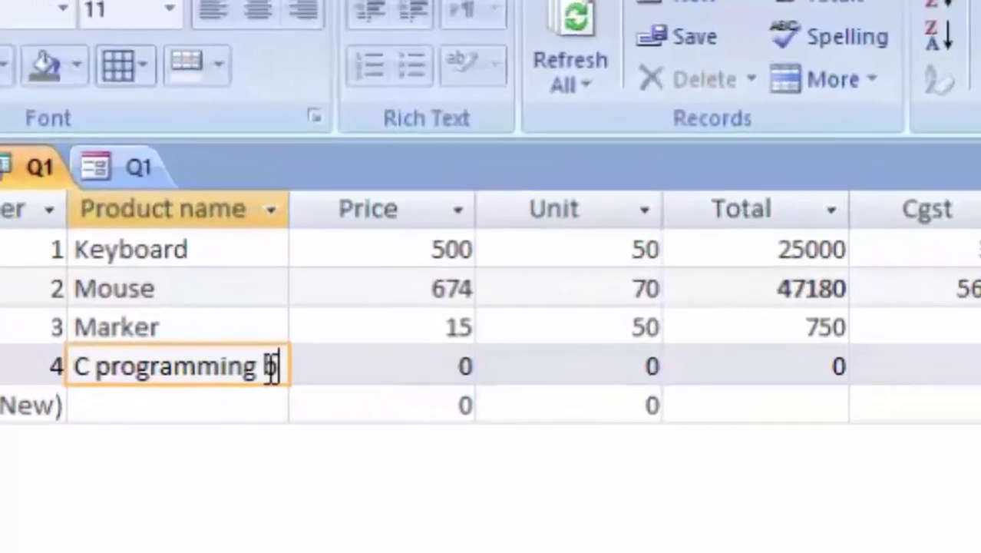
text(book)
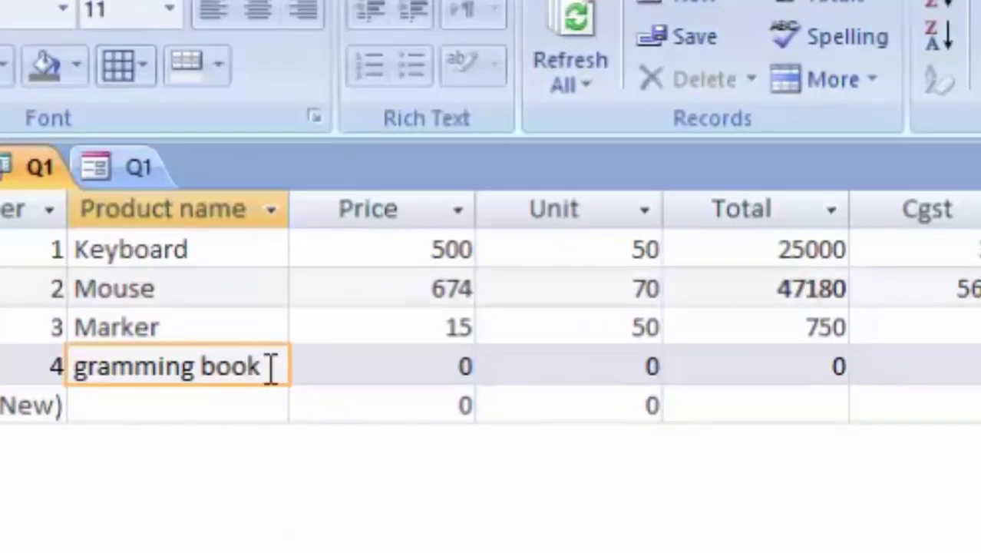
key(Tab)
drag(294, 206, 358, 306)
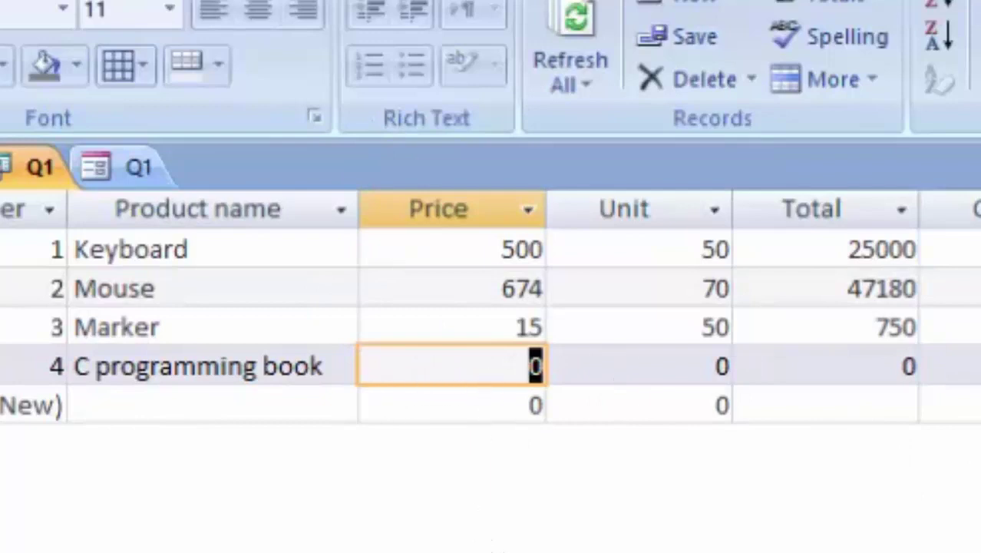
text(500)
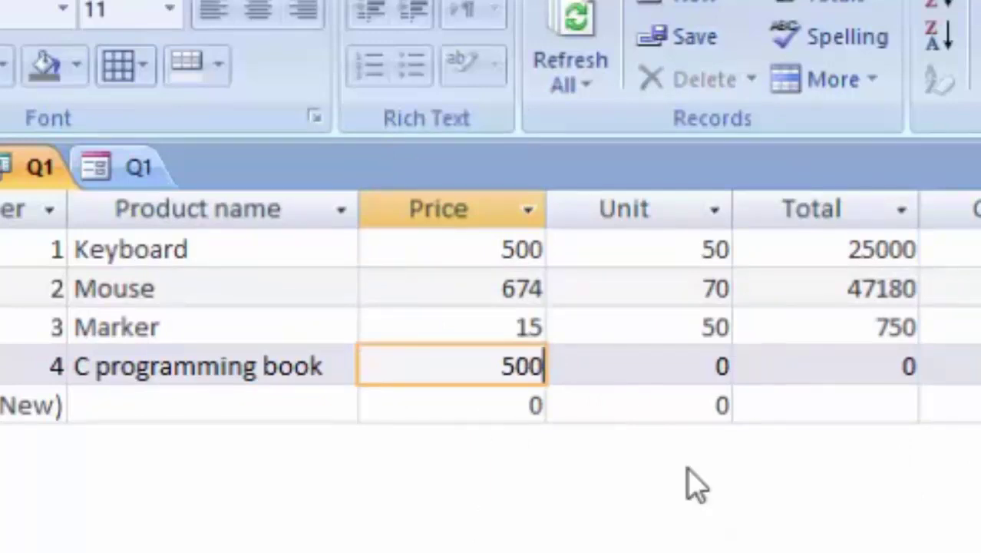
click(712, 364)
text(60)
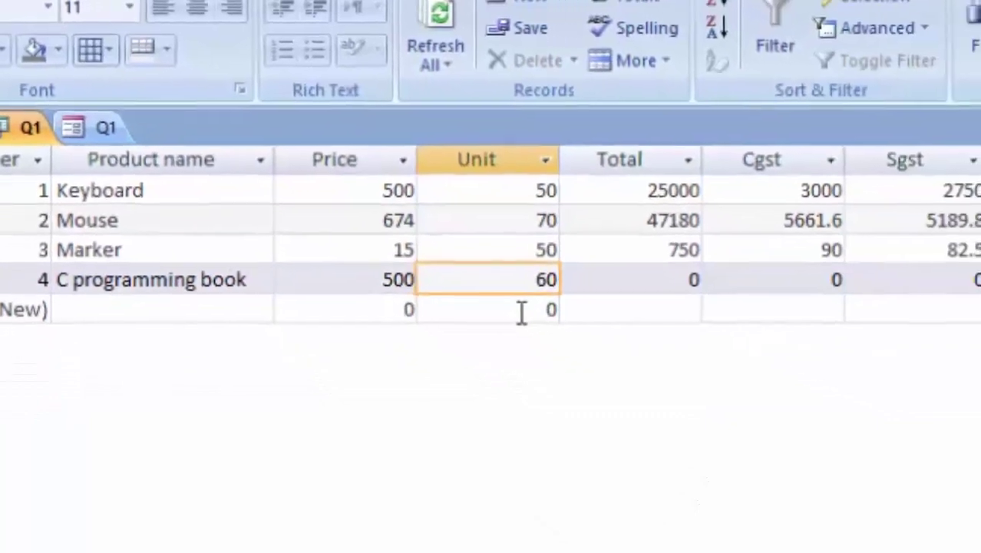
key(Tab)
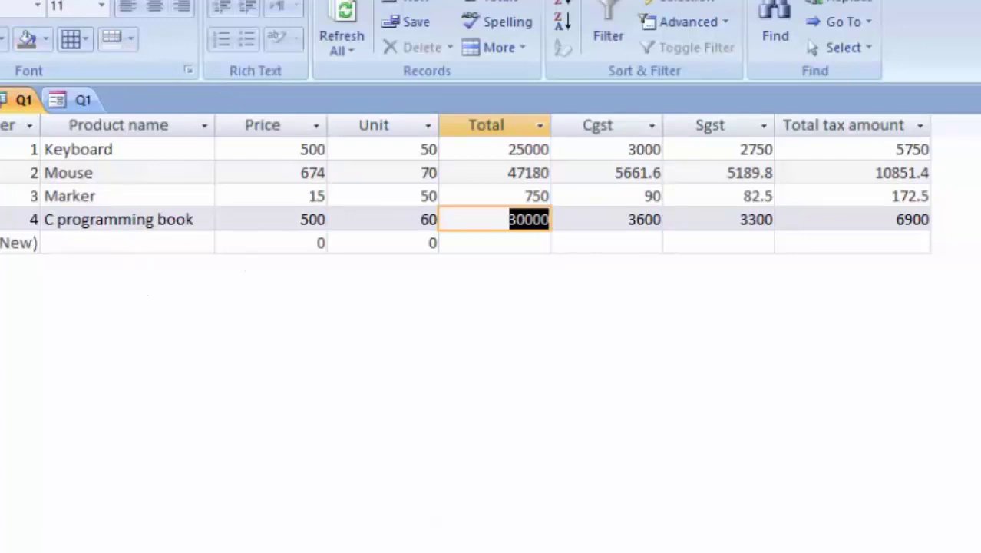
Step: Use the Form Wizard to build form Q2 with all Q1 fields, a Tabular layout and Module style
click(115, 25)
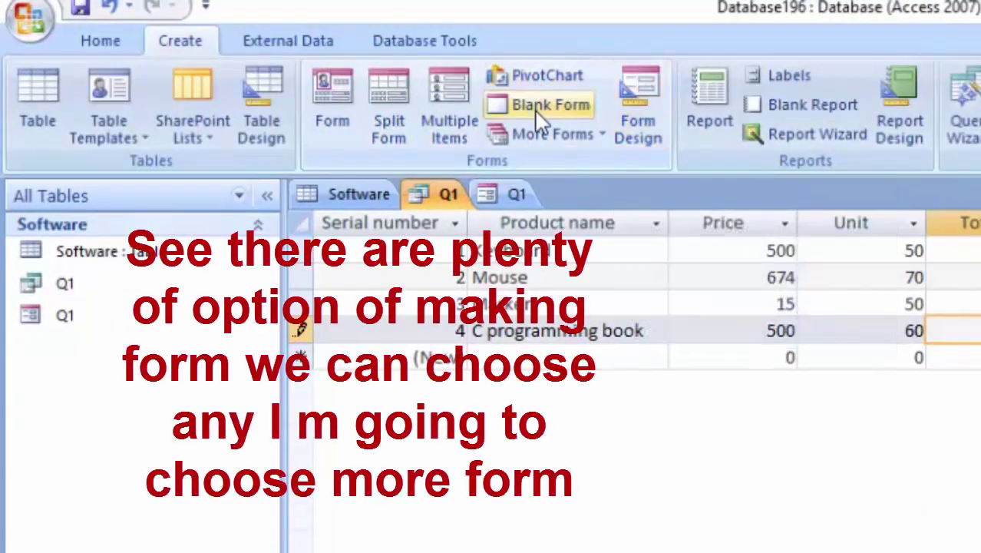
click(540, 134)
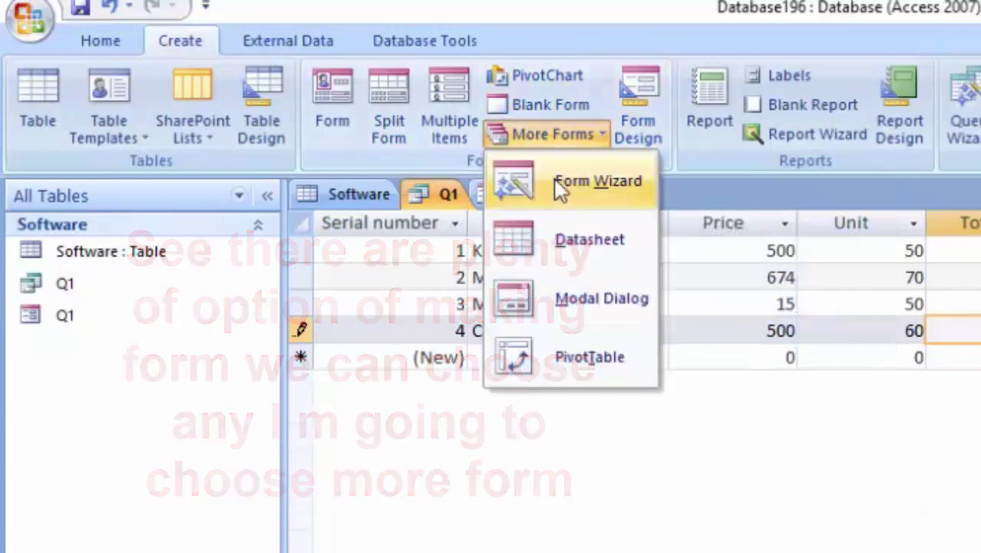
click(598, 184)
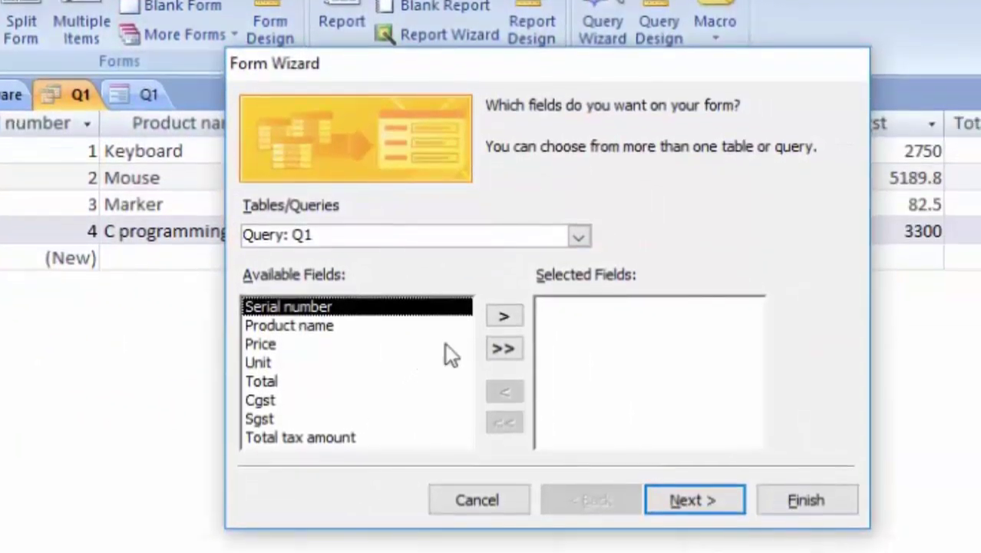
click(504, 349)
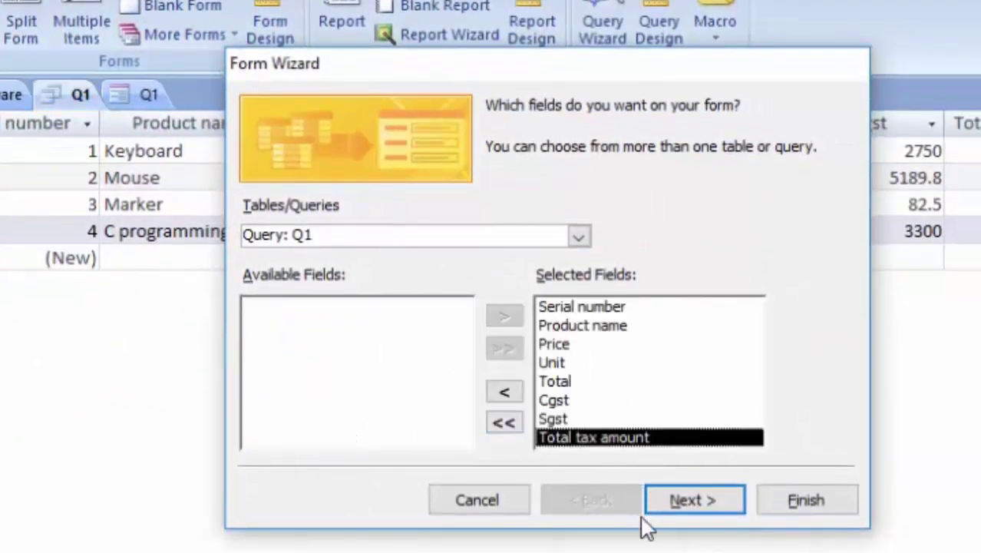
click(687, 503)
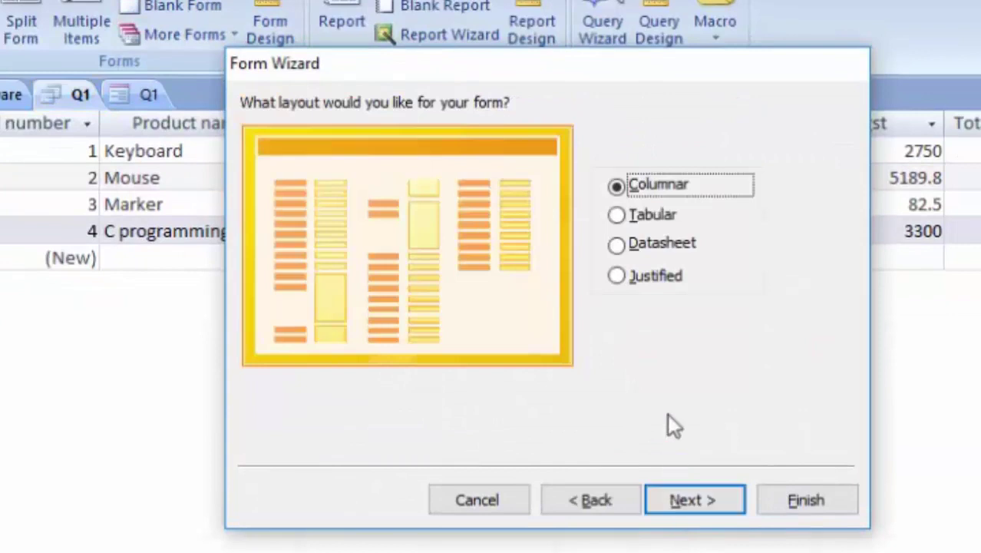
click(633, 218)
click(682, 508)
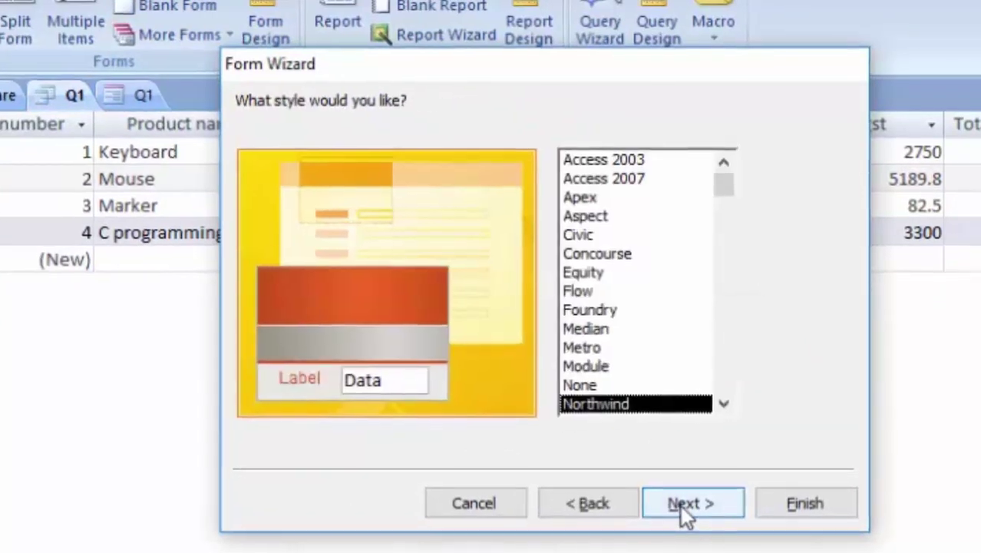
click(580, 375)
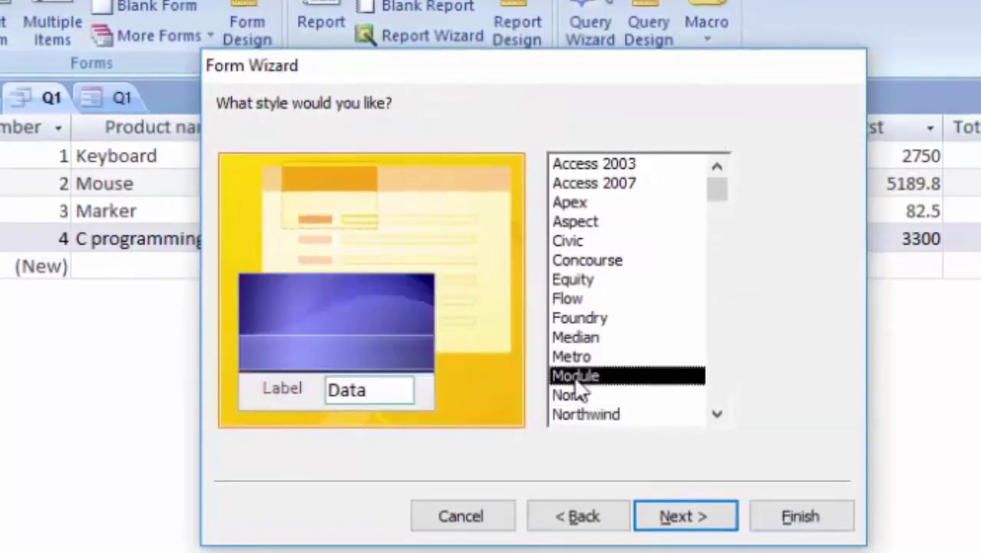
click(680, 518)
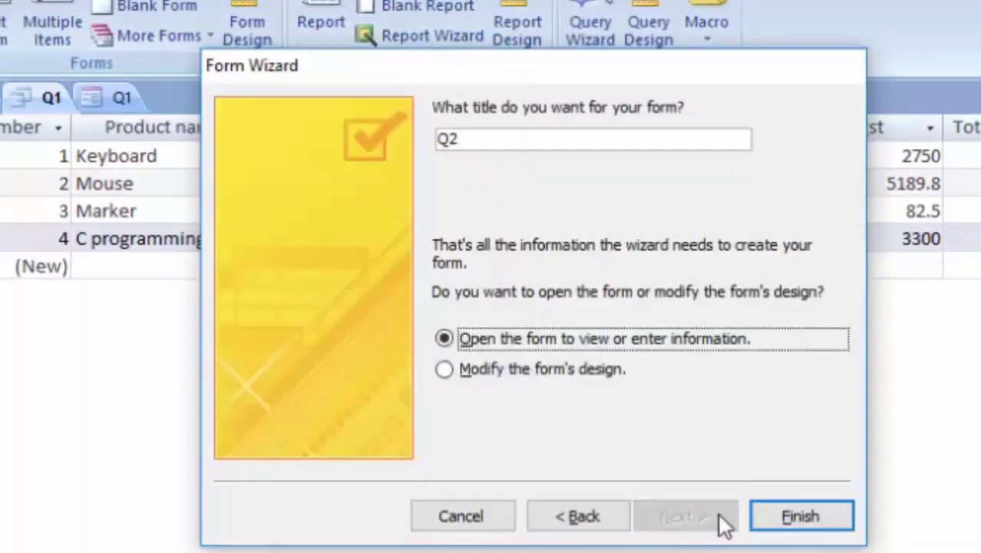
click(782, 519)
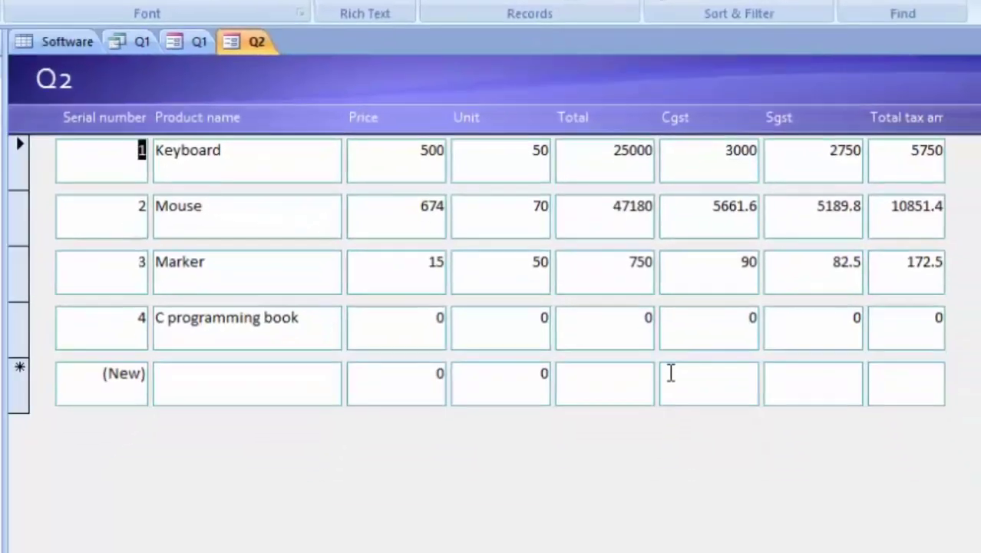
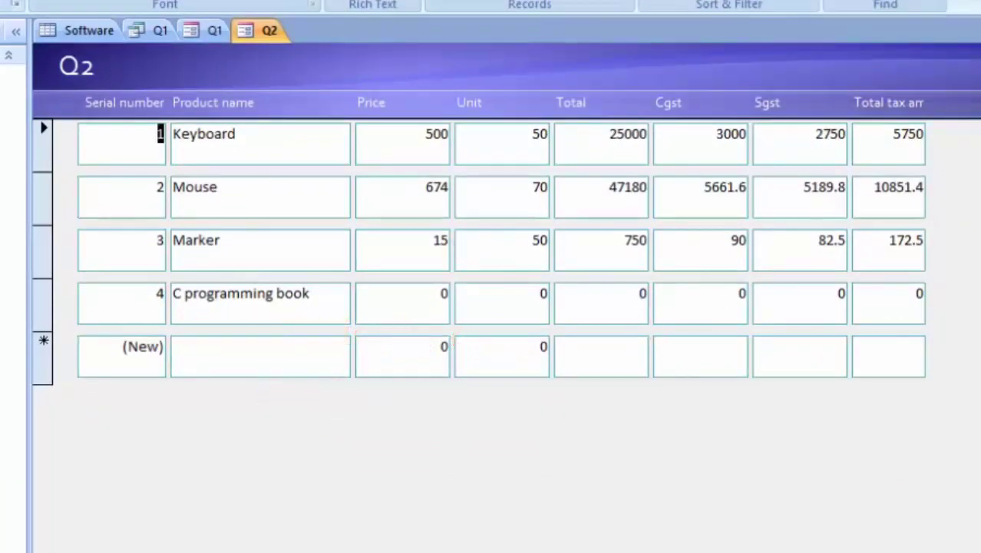
Step: Switch the Q2 form to Design view and pick the combo box tool
click(24, 73)
click(66, 184)
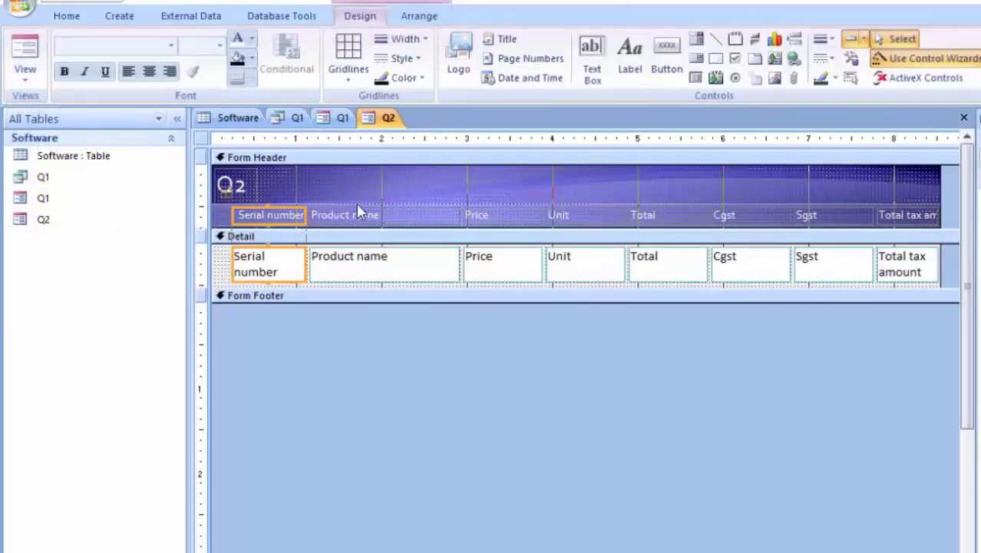
click(695, 38)
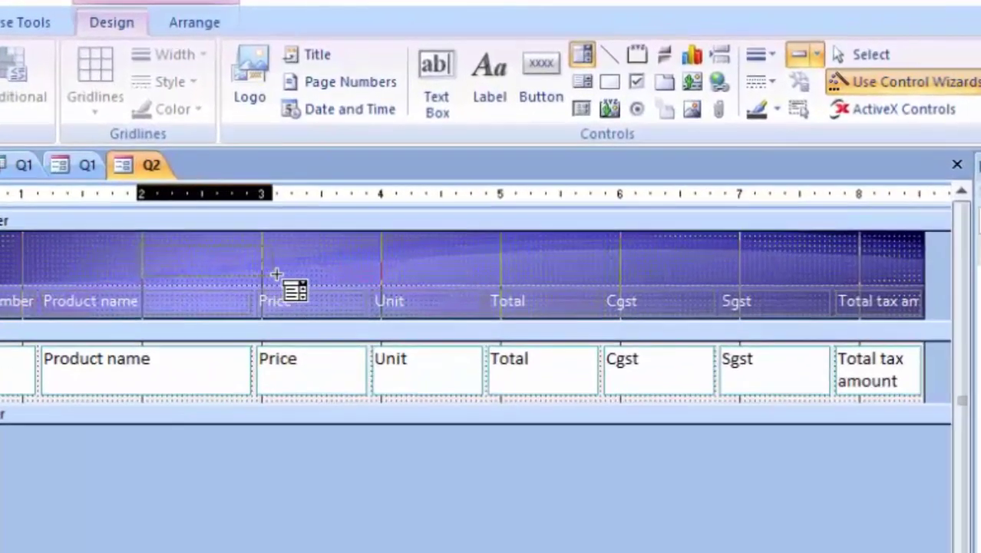
Step: Draw a combo box in the Form Header that shows the Product name and Price fields
click(280, 274)
click(363, 356)
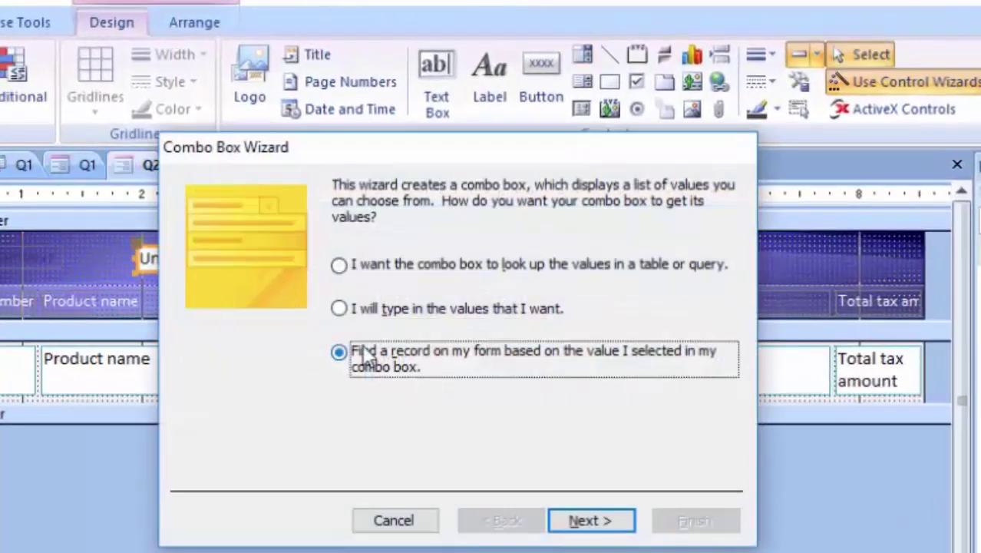
click(587, 521)
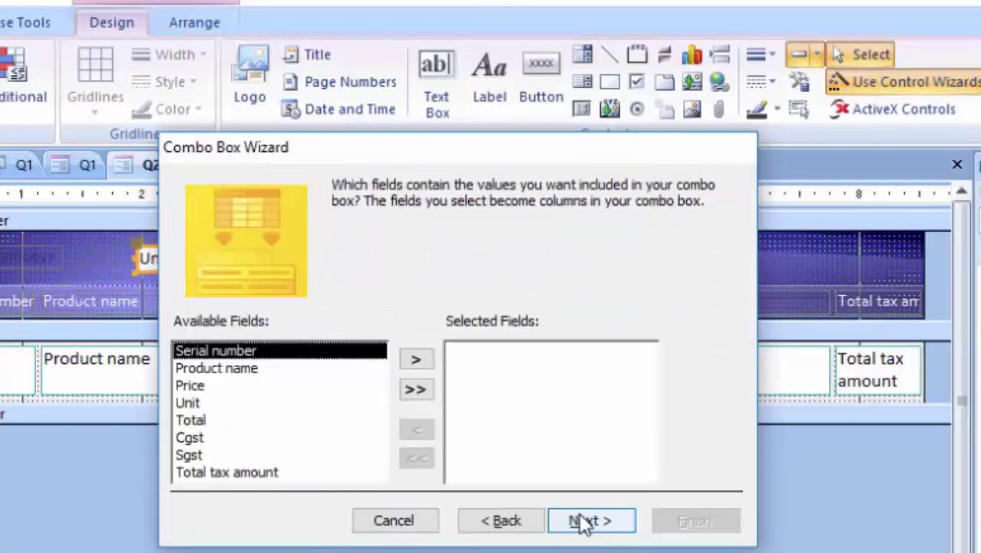
click(246, 370)
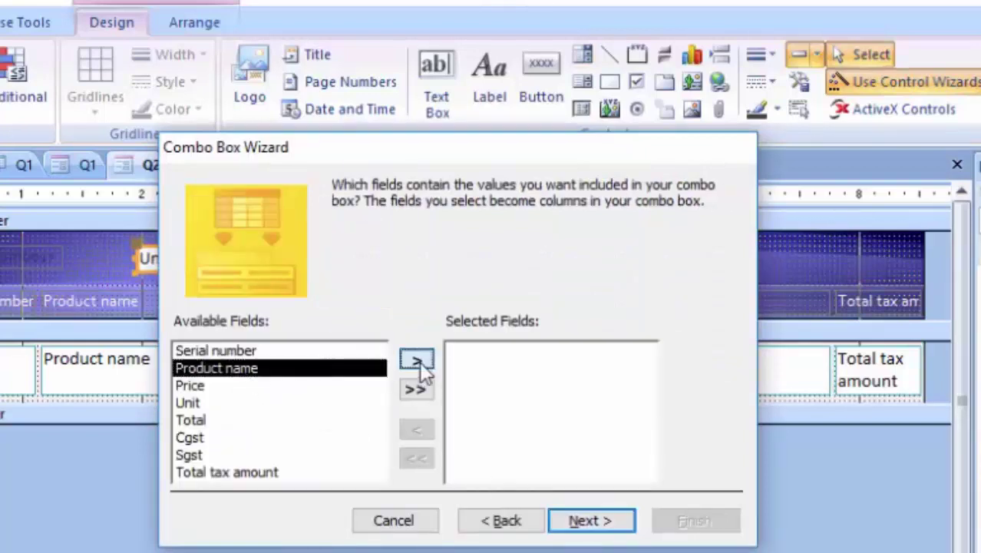
click(416, 359)
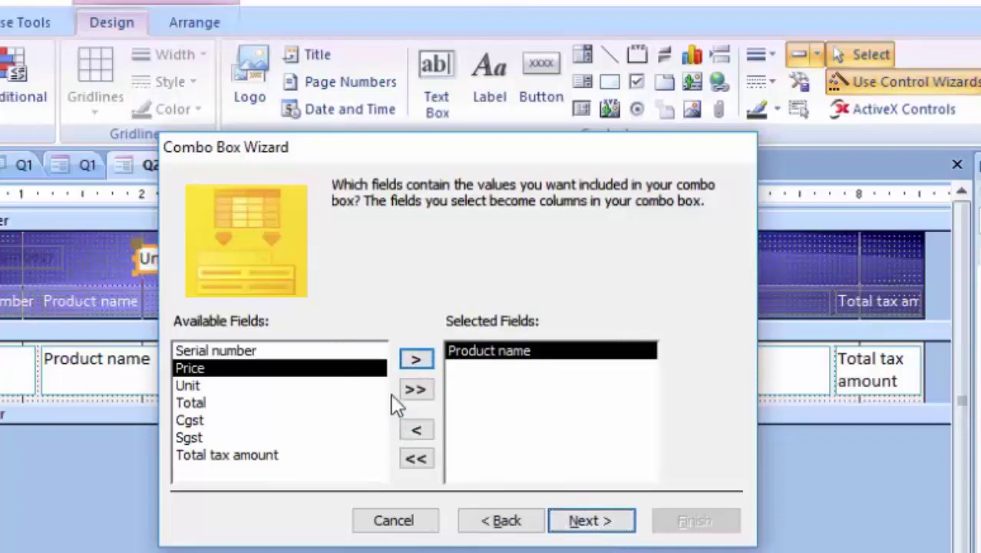
click(426, 362)
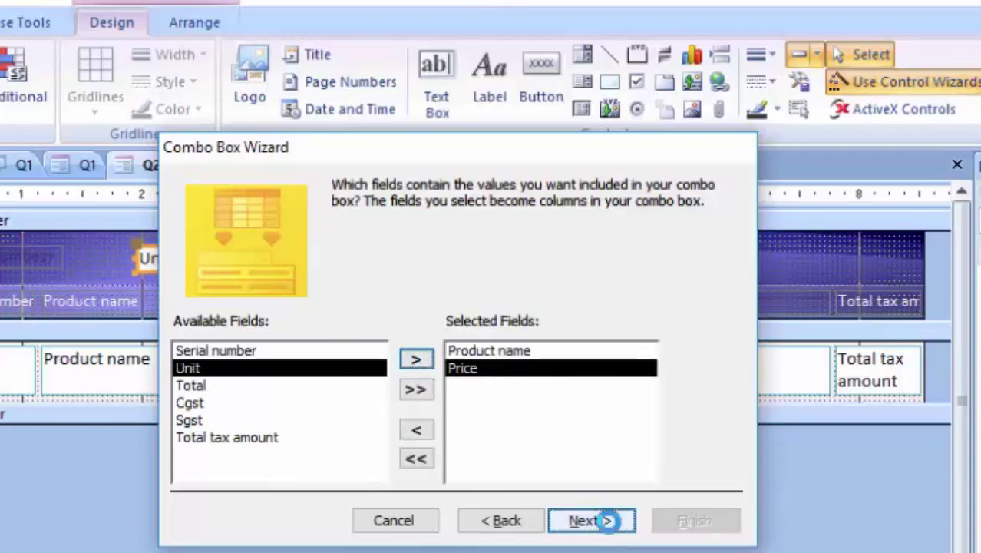
click(589, 520)
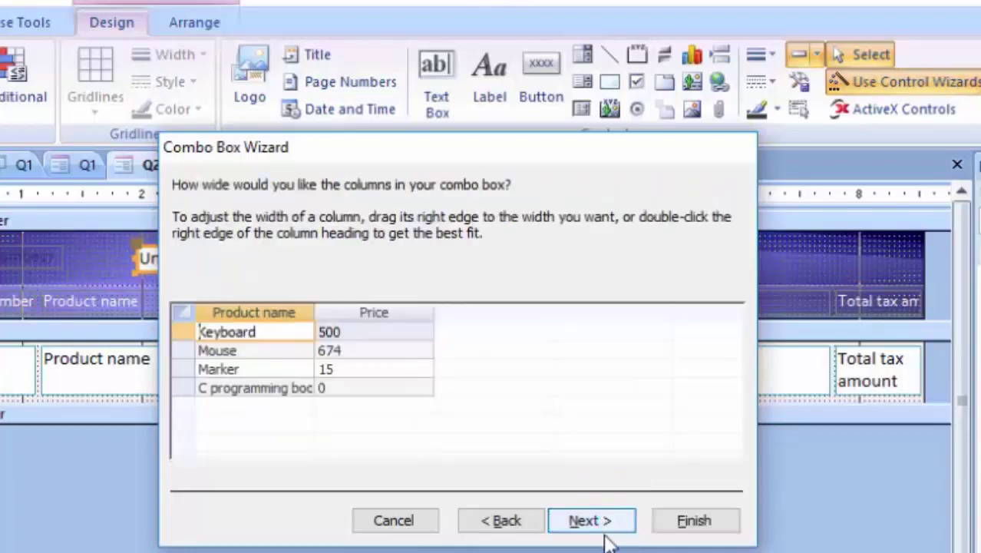
click(343, 390)
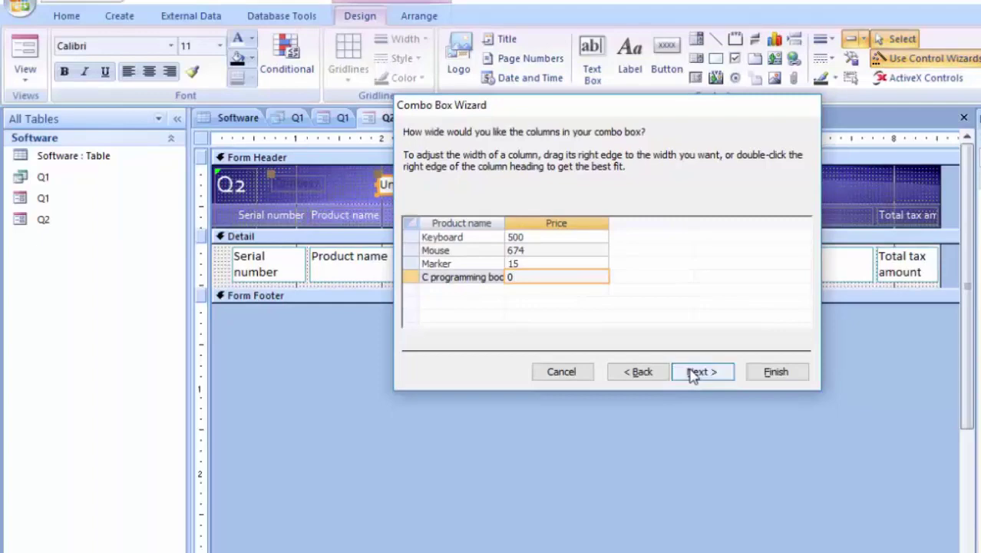
click(693, 374)
click(774, 375)
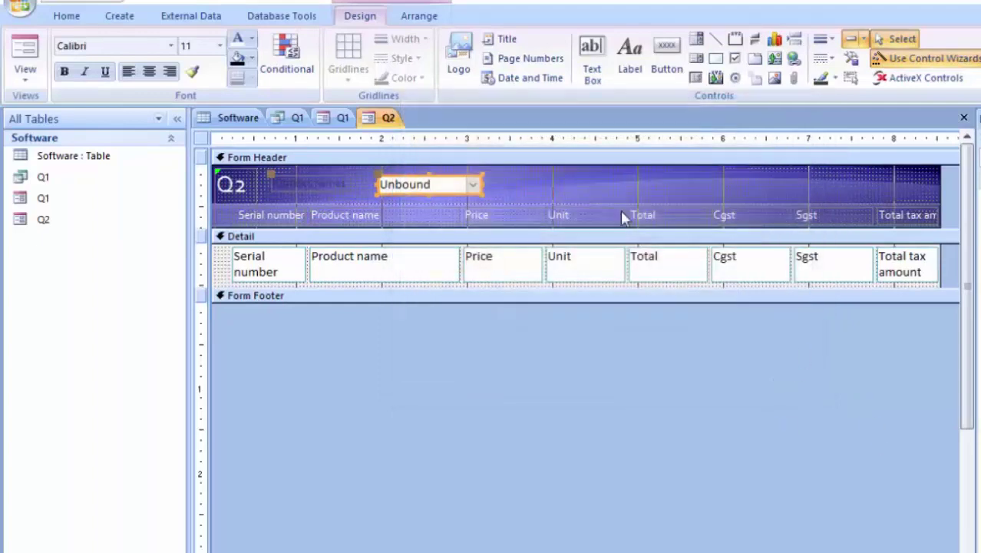
Step: Rename the combo box label to 'Product name', make it bold, and view the form
click(337, 187)
click(331, 182)
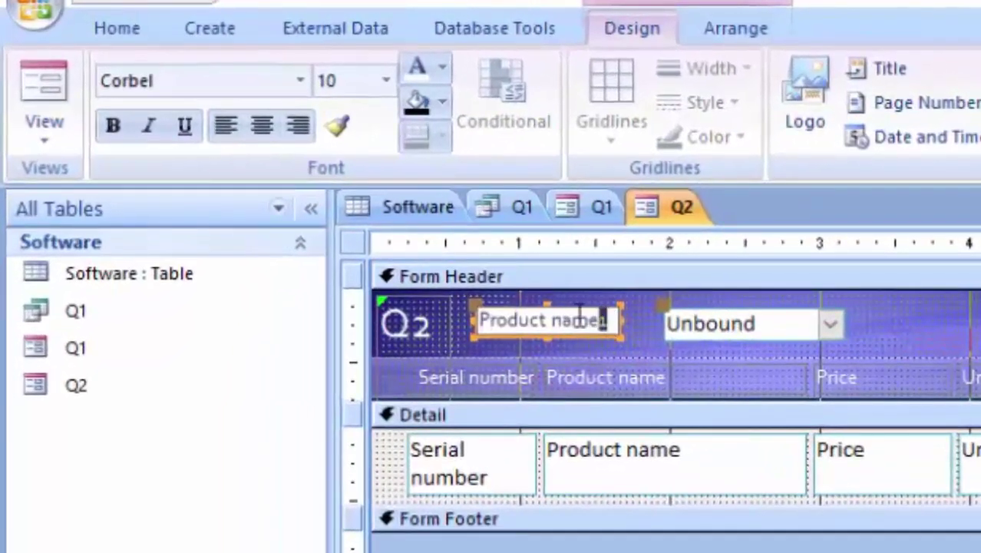
drag(608, 321, 477, 320)
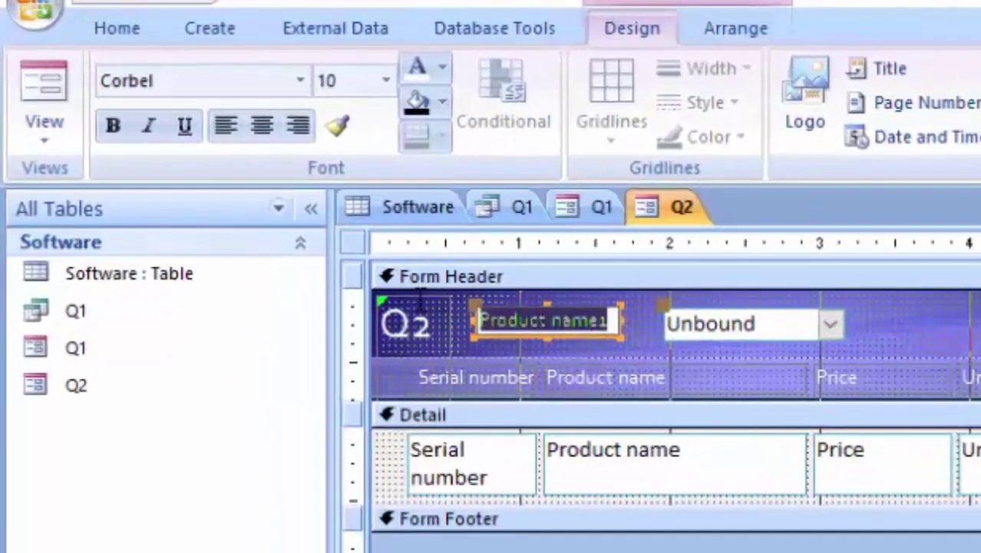
click(606, 321)
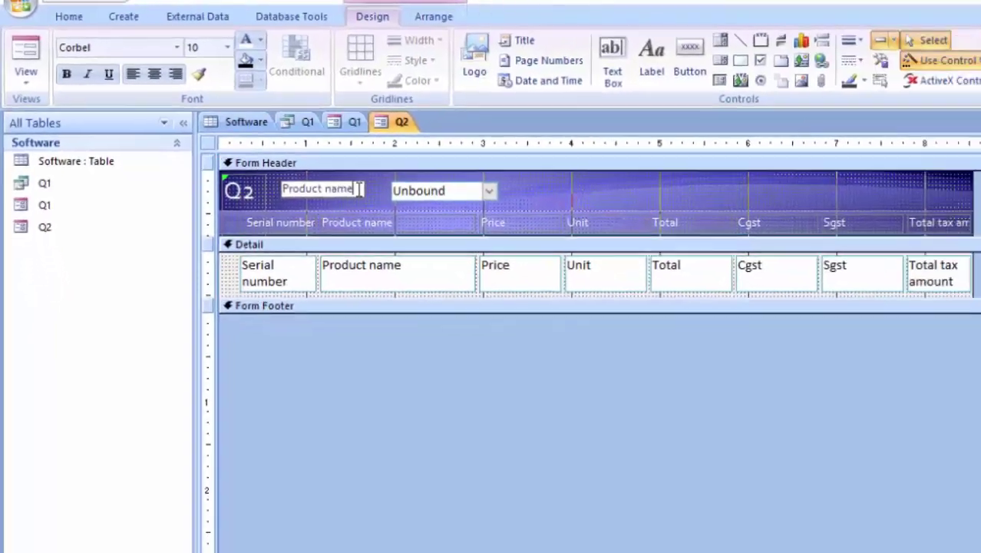
drag(331, 175, 230, 163)
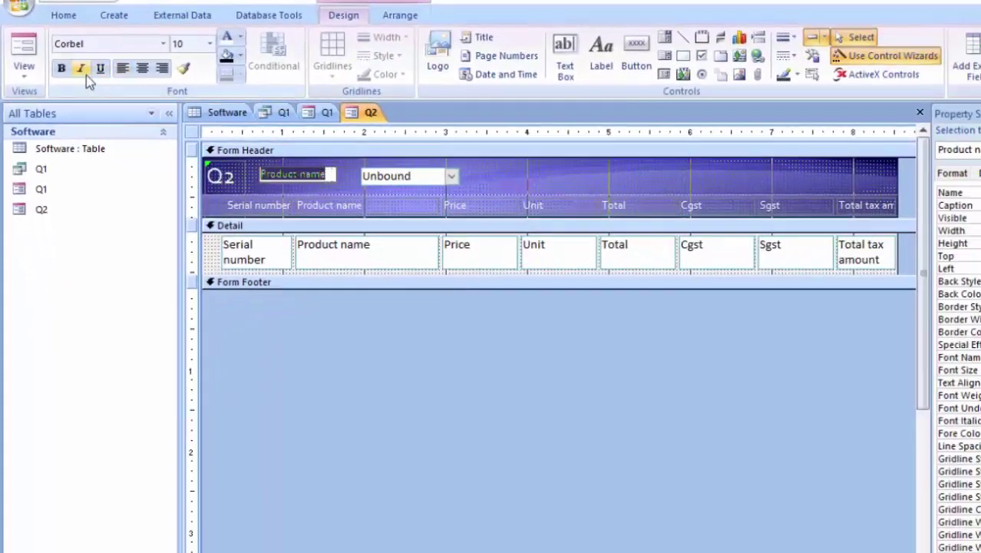
click(62, 68)
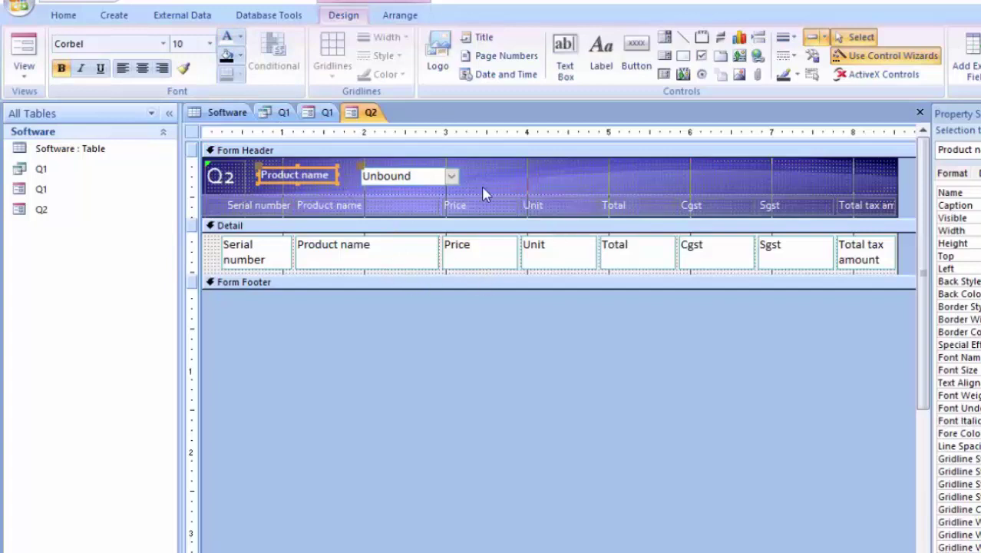
click(24, 54)
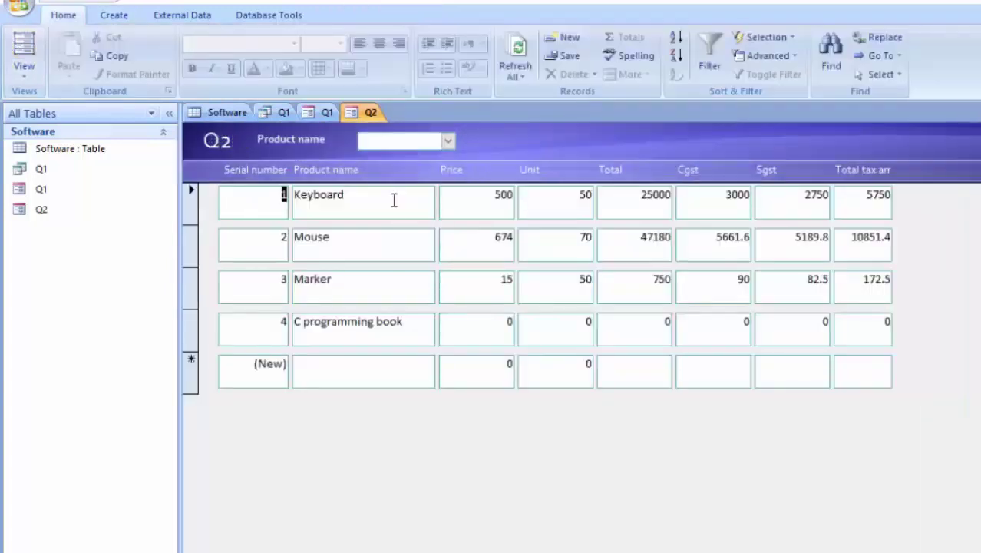
Step: Check the product list, then give C programming book Price 600 and Unit 70 (Total 42000)
click(449, 143)
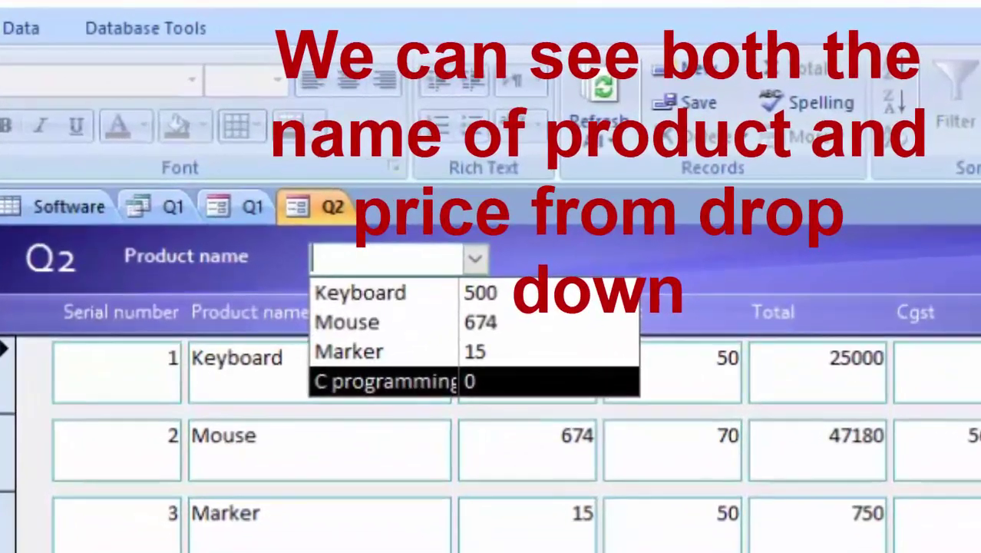
click(659, 431)
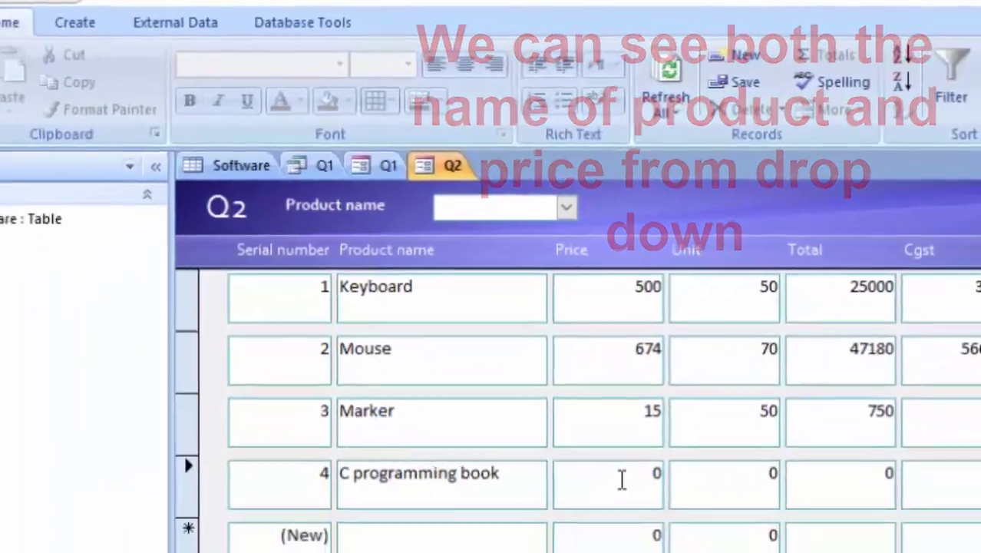
text(6)
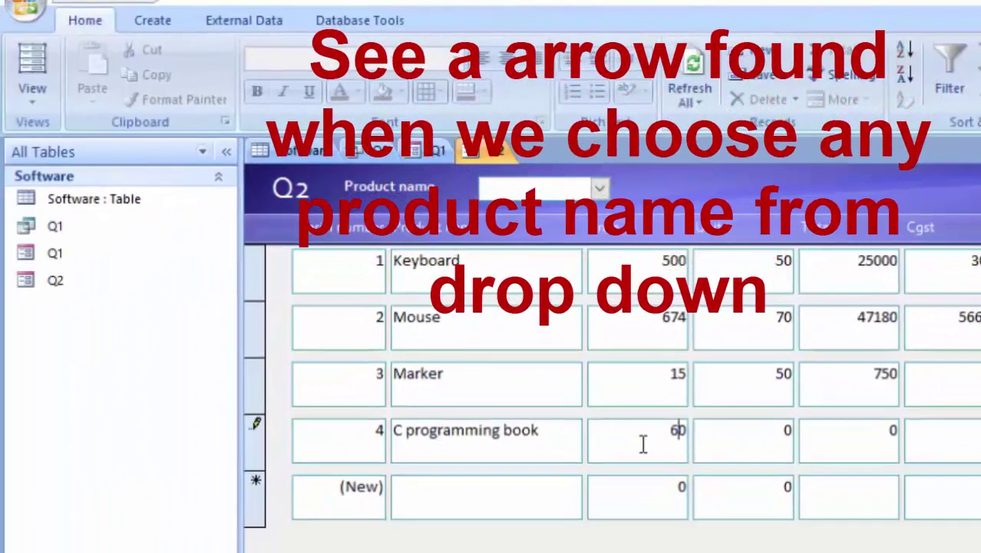
text(0)
click(750, 428)
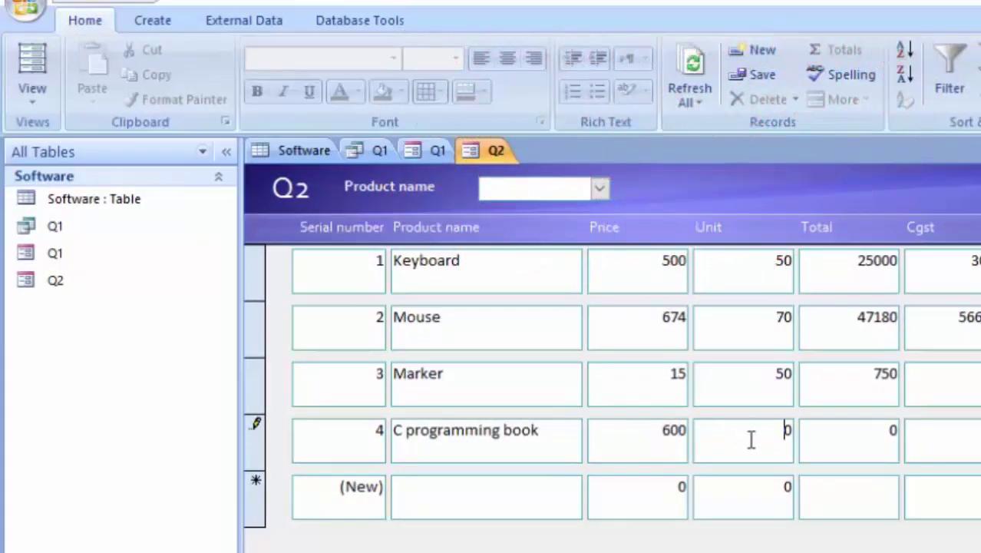
key(Tab)
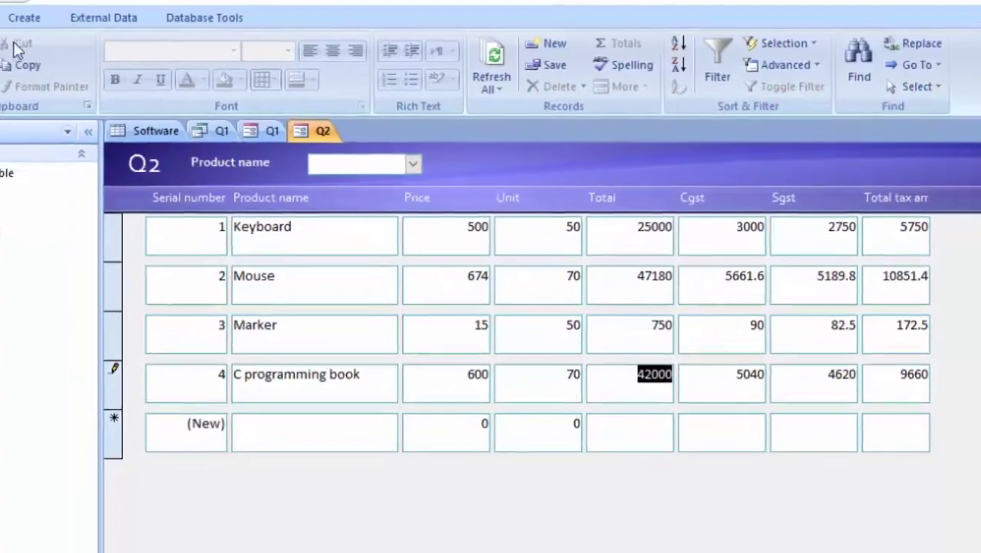
click(95, 16)
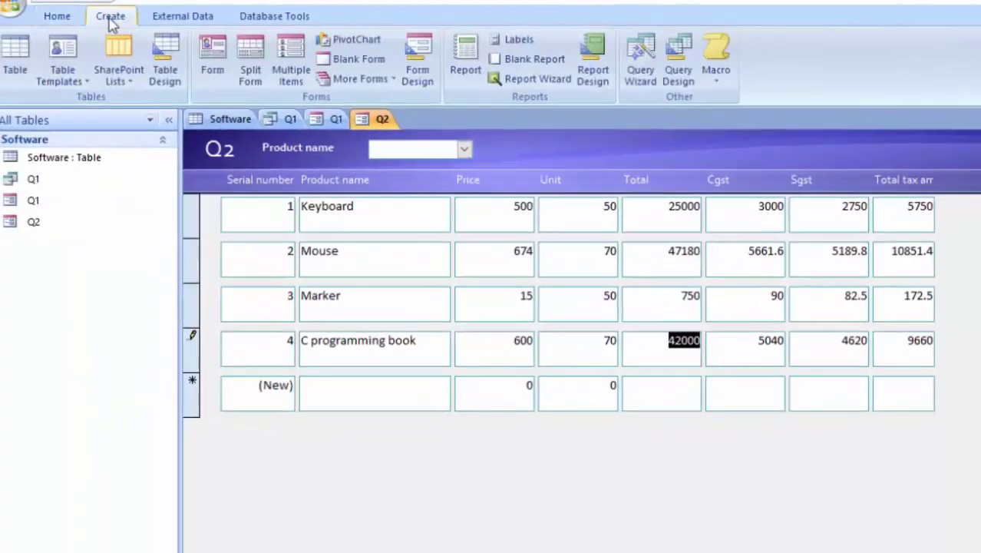
Step: Switch the Q2 form back to Design view
click(41, 16)
click(4, 61)
click(25, 186)
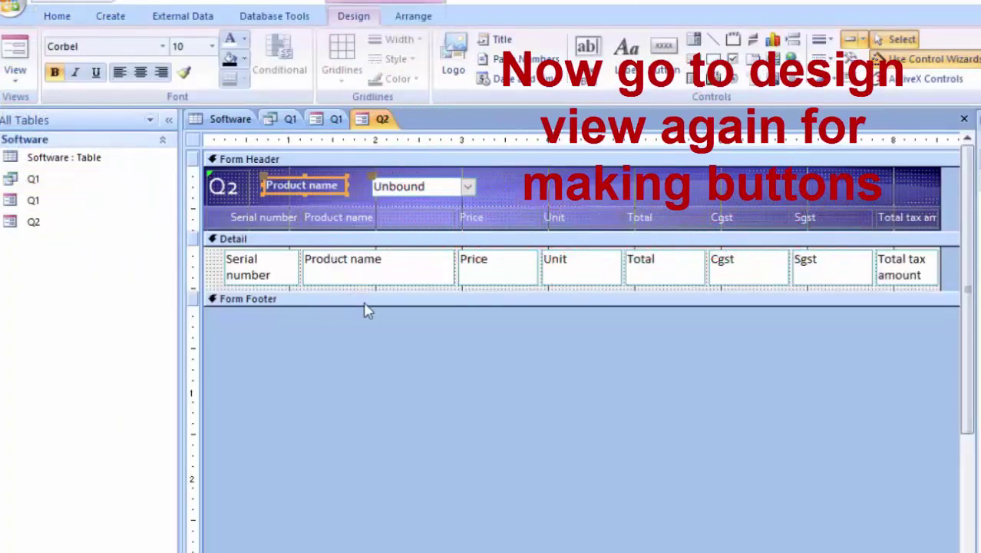
Step: Add a 'Next Record' text button in the form footer that goes to the next record
click(680, 65)
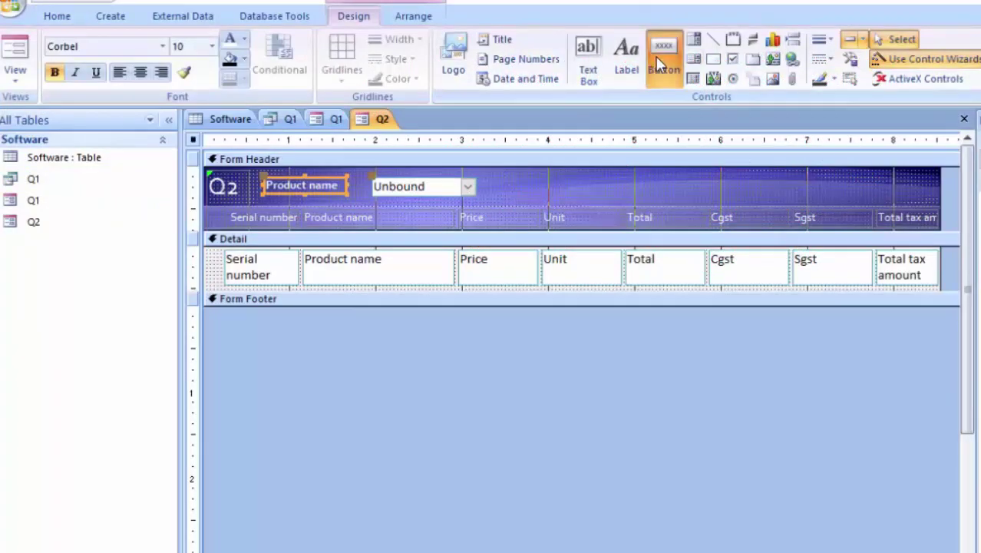
drag(224, 335, 301, 362)
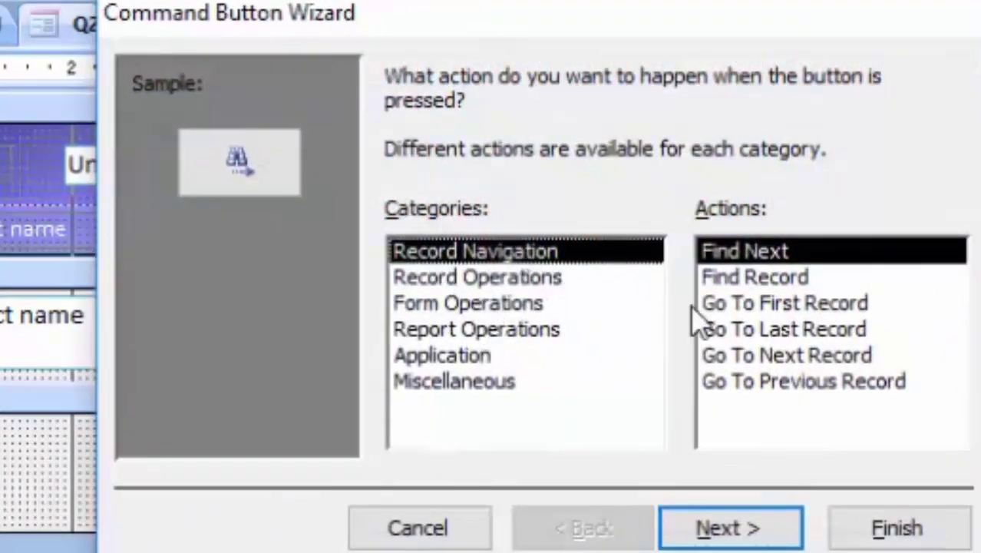
click(768, 284)
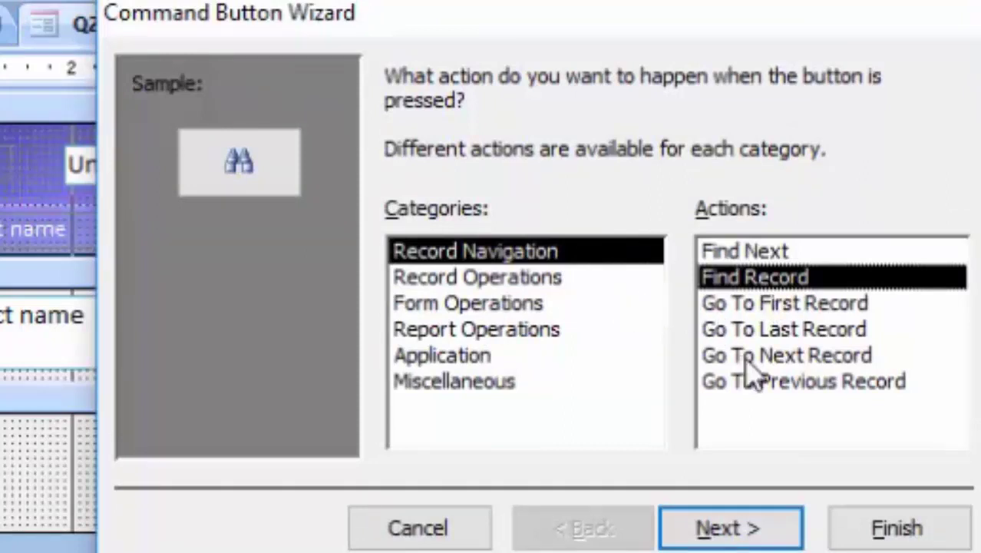
click(790, 355)
click(729, 529)
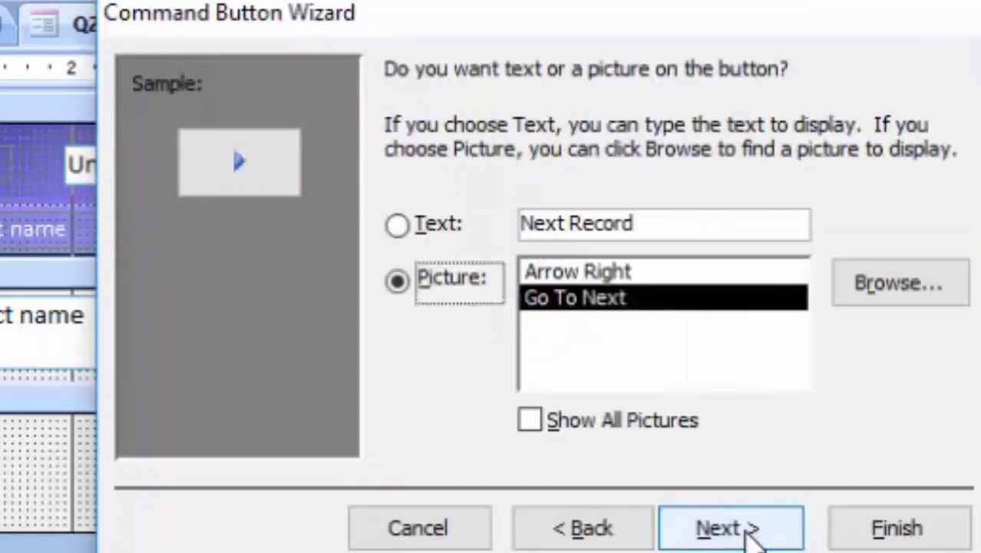
click(434, 230)
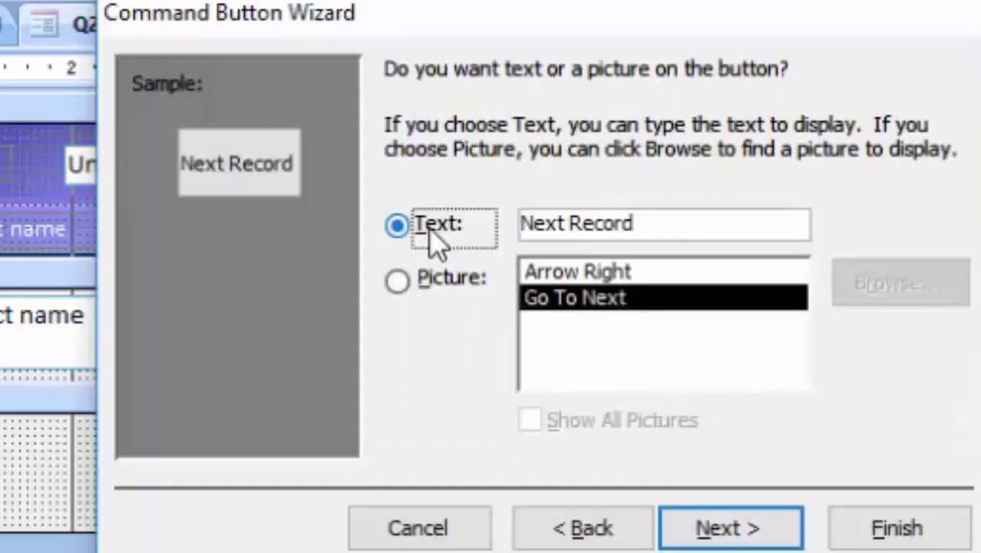
click(725, 528)
click(890, 528)
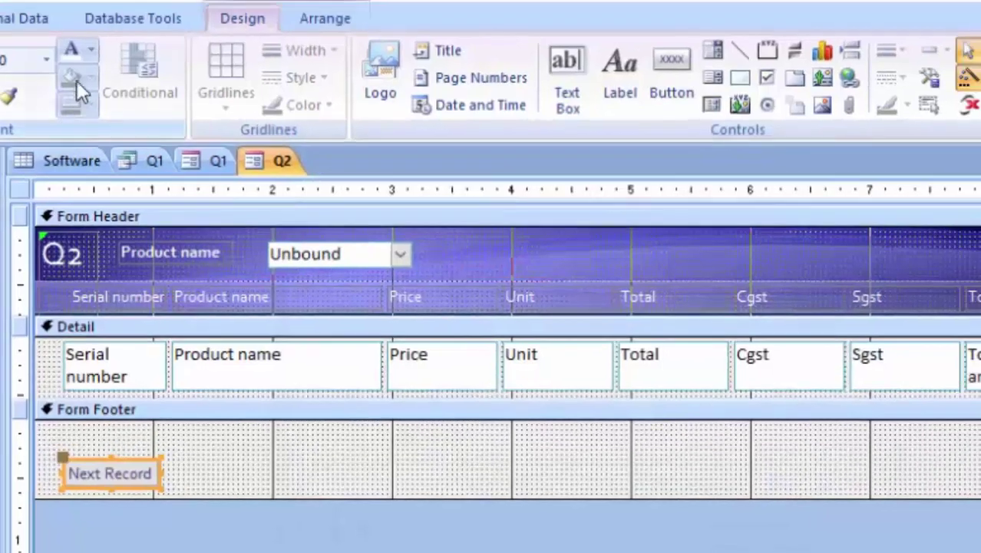
Step: Set the footer button's font colour to Automatic and change its caption to 'Next'
click(90, 51)
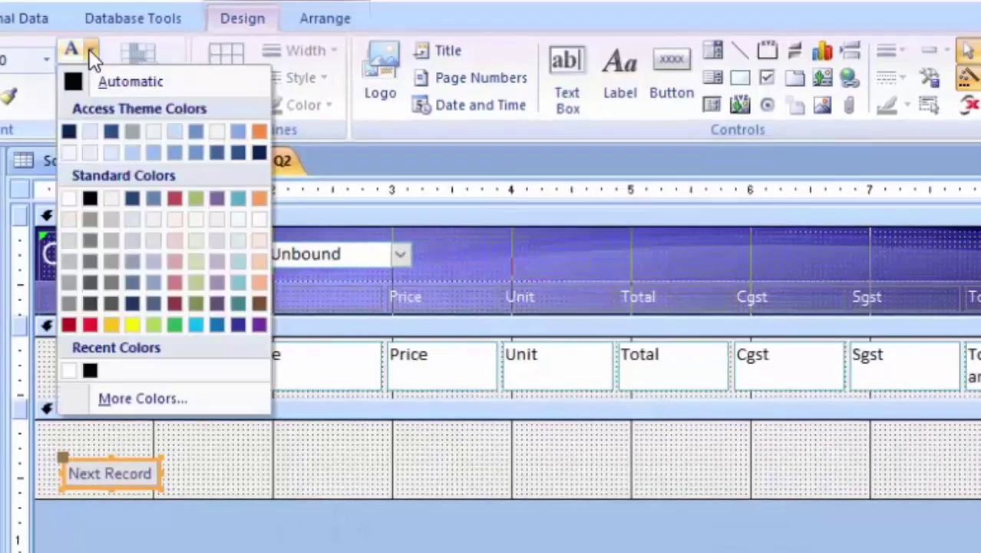
click(76, 88)
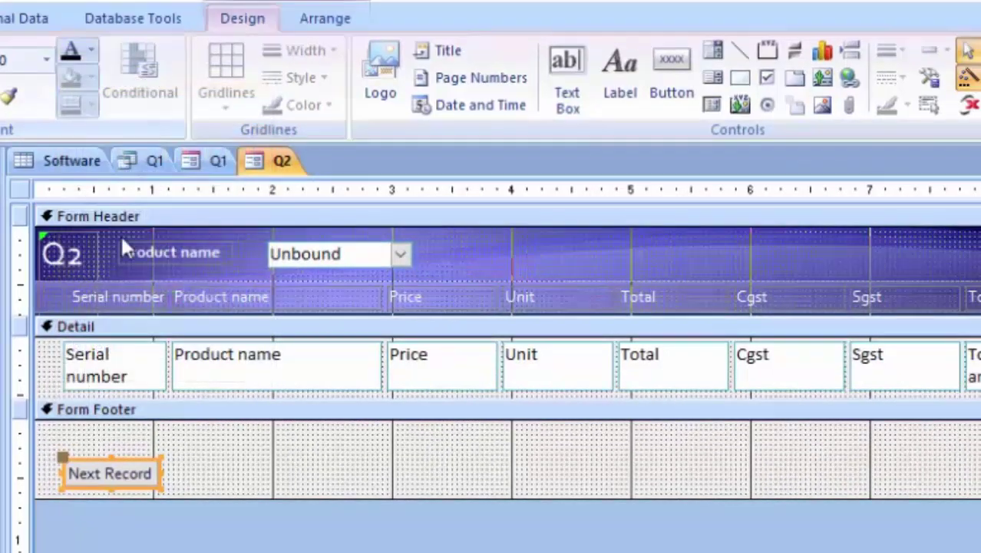
click(139, 474)
mouse_move(30, 462)
mouse_down()
mouse_move(161, 475)
mouse_move(55, 470)
mouse_up()
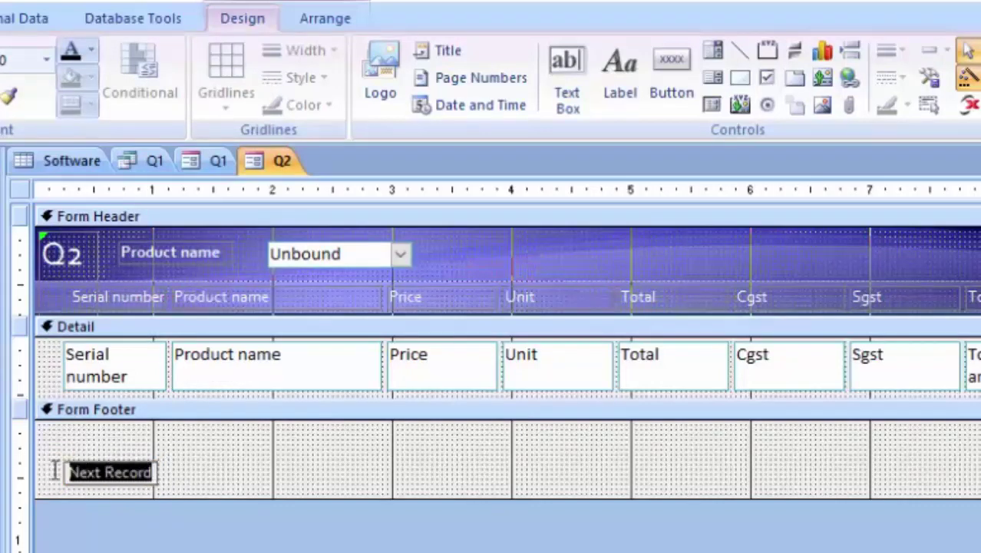
text(Next)
key(Return)
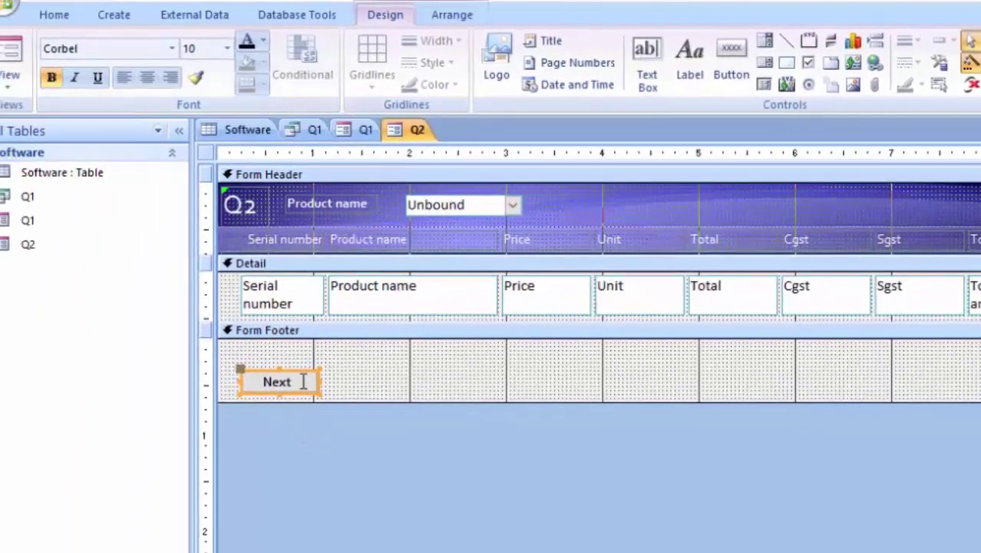
key(ctrl+z)
drag(313, 381, 243, 381)
text(Next)
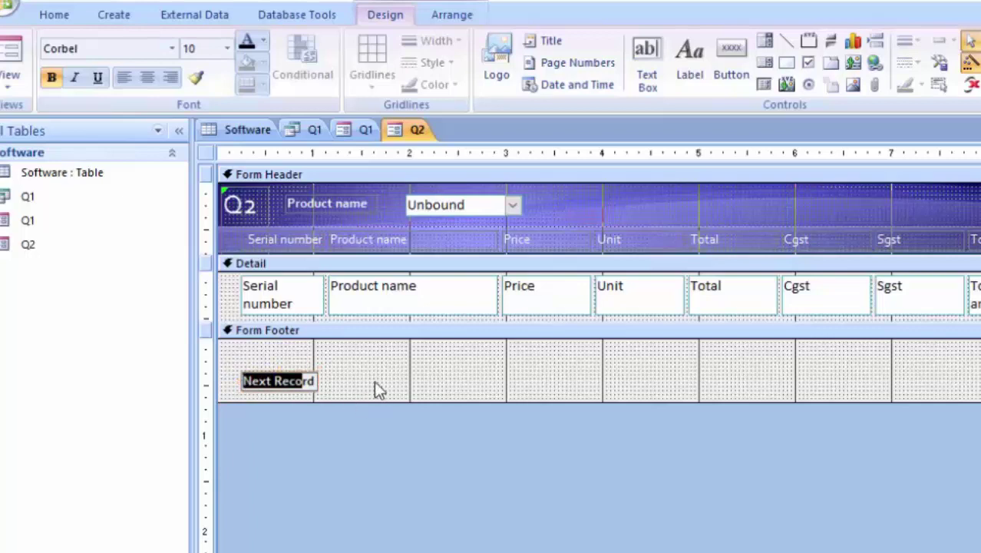
click(374, 382)
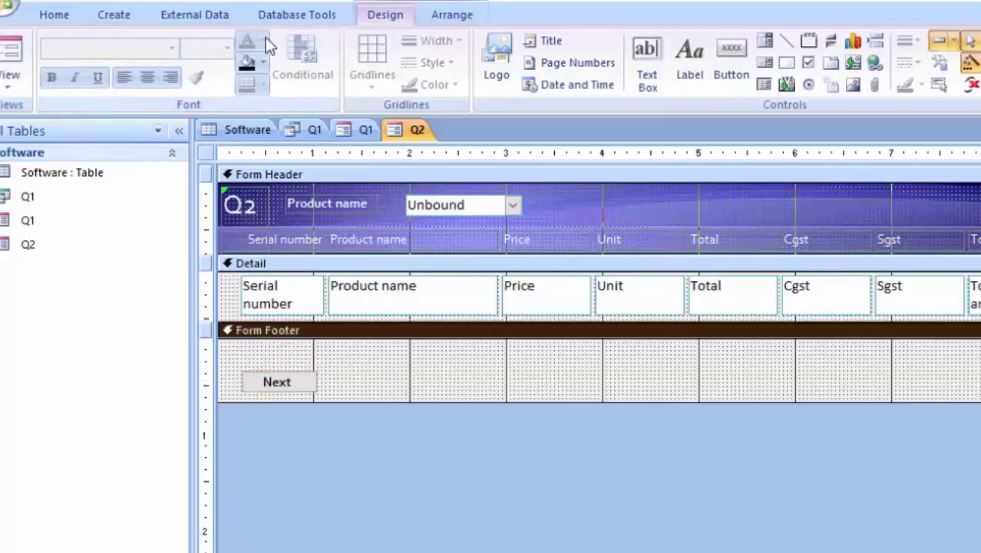
click(314, 389)
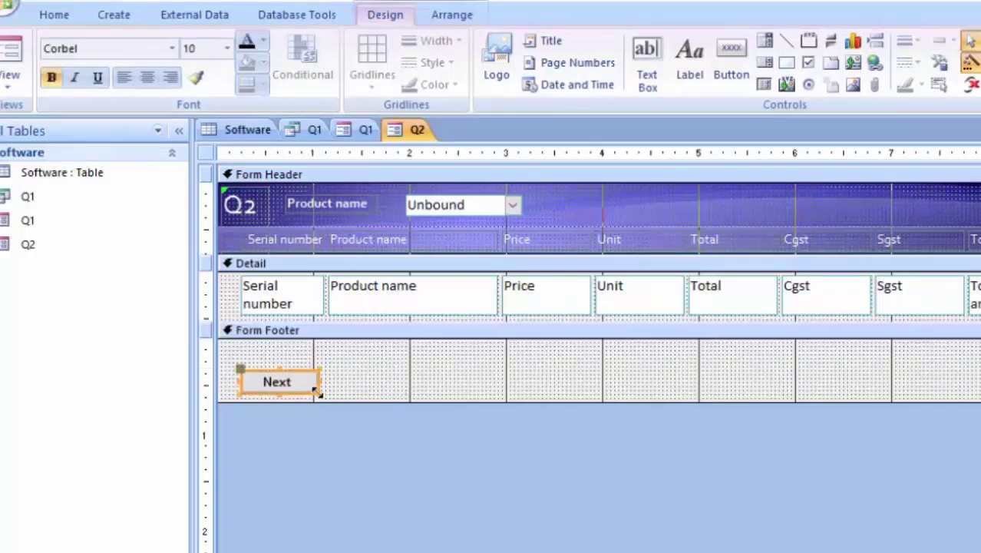
click(382, 391)
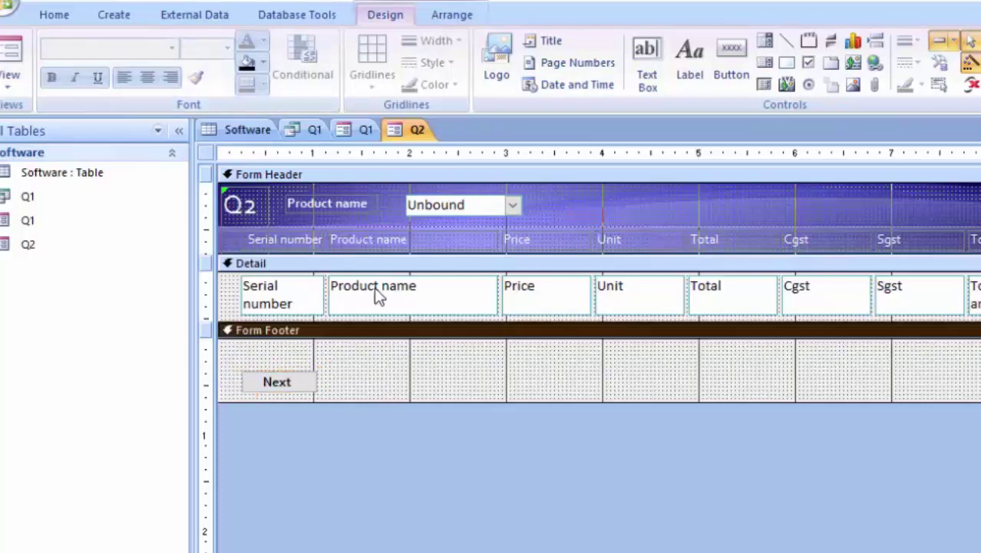
Step: Add a text 'Close Form' button beside Next using Form Operations > Close Form, then resize it
click(727, 65)
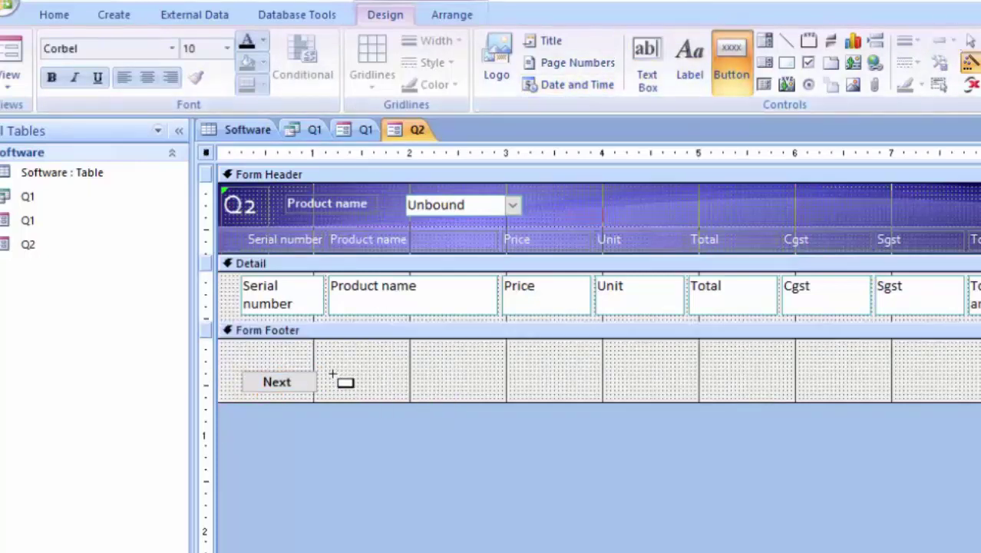
drag(335, 374, 407, 395)
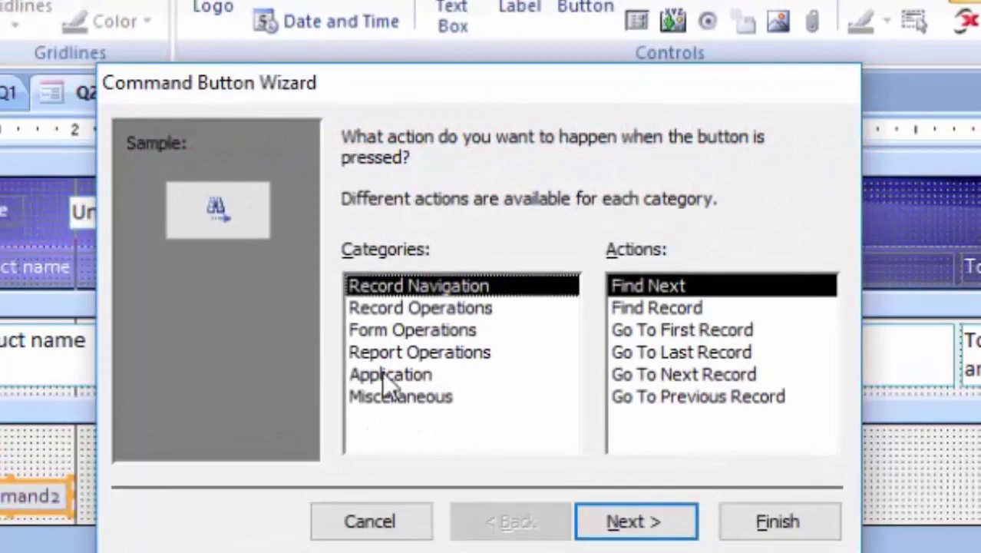
click(443, 353)
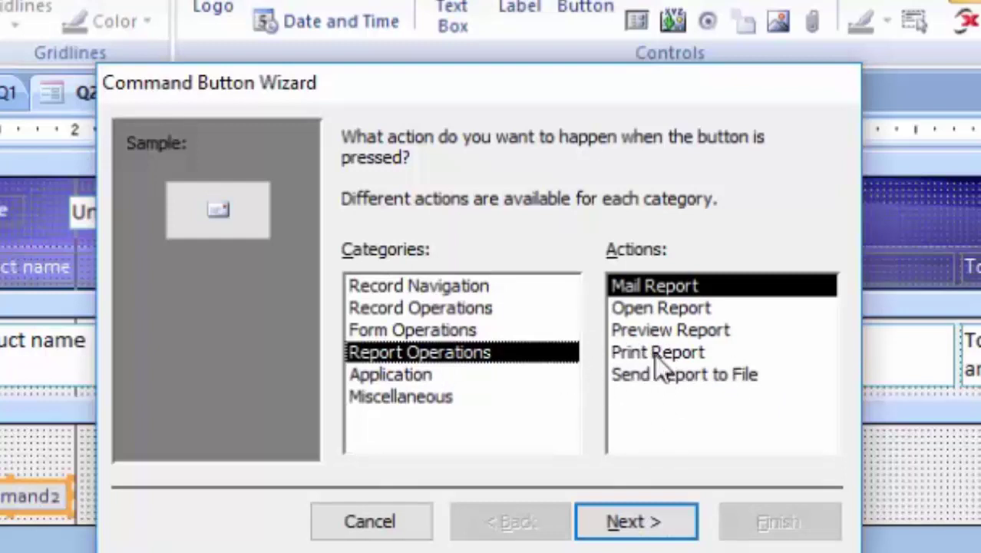
click(440, 329)
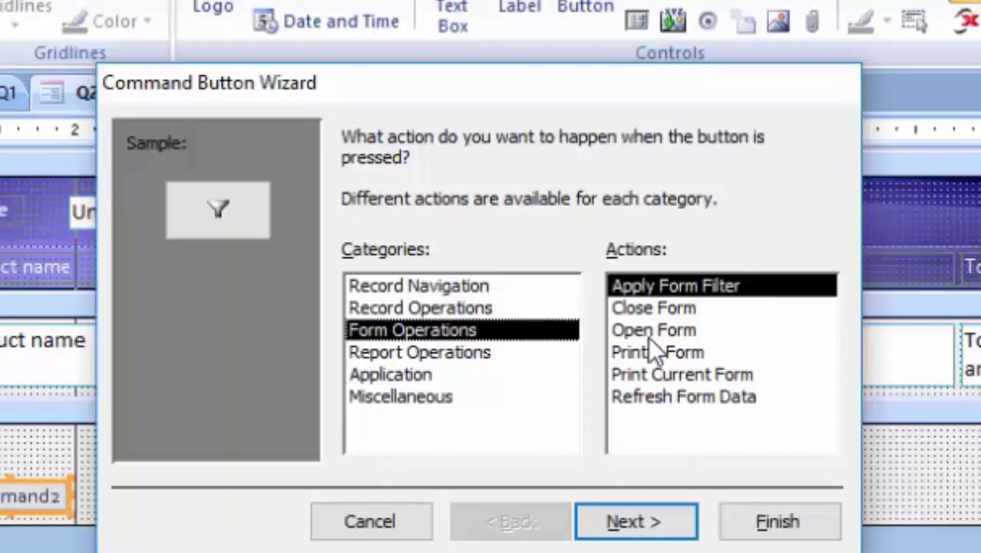
click(650, 311)
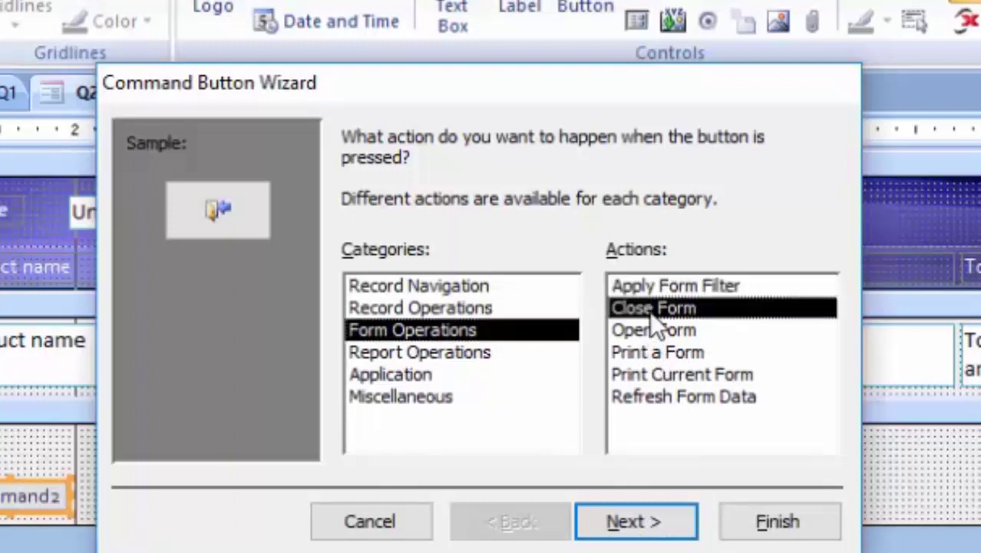
click(651, 511)
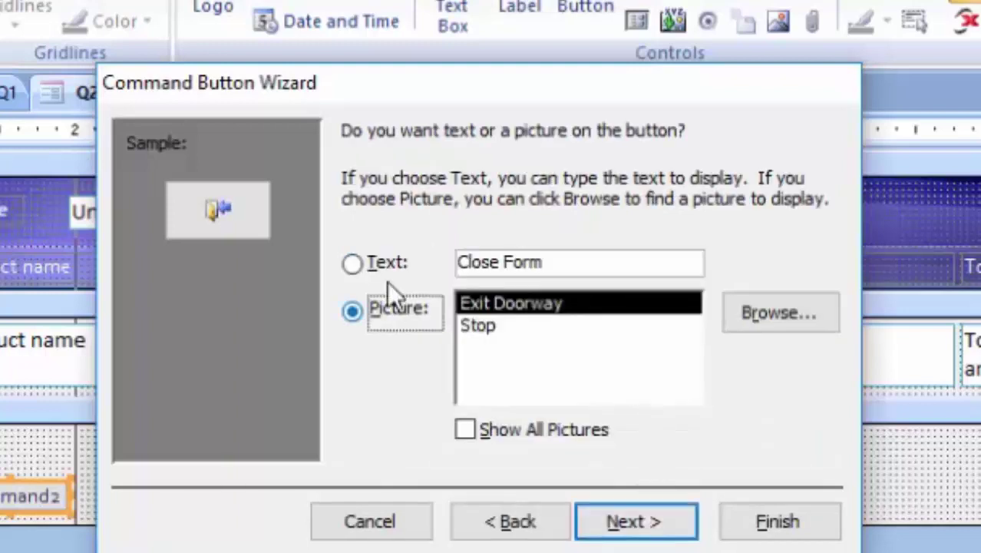
click(374, 267)
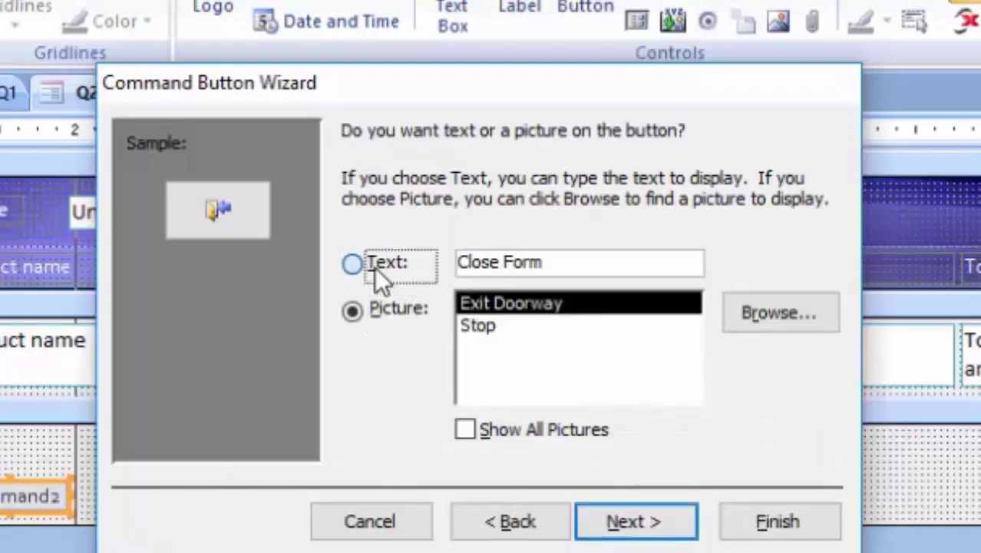
click(631, 522)
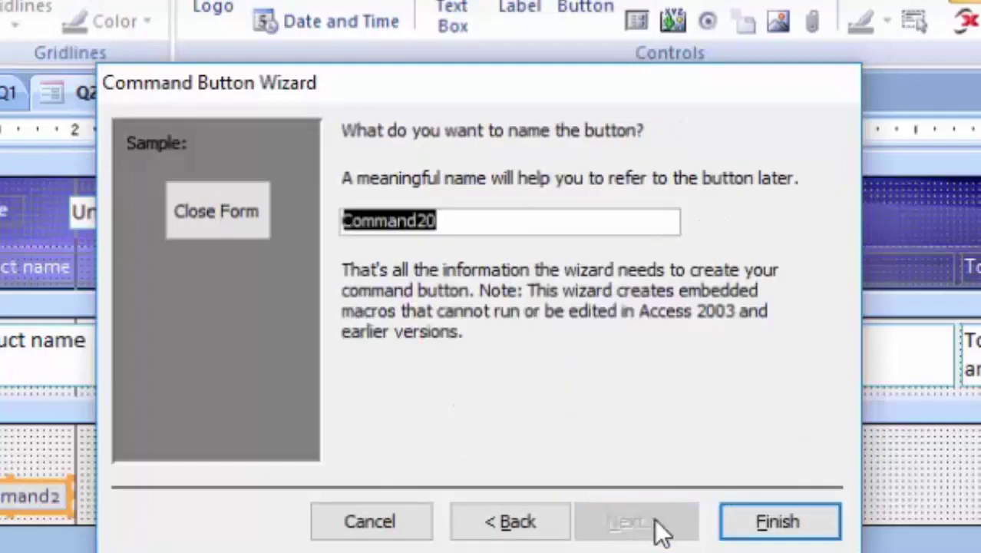
click(798, 528)
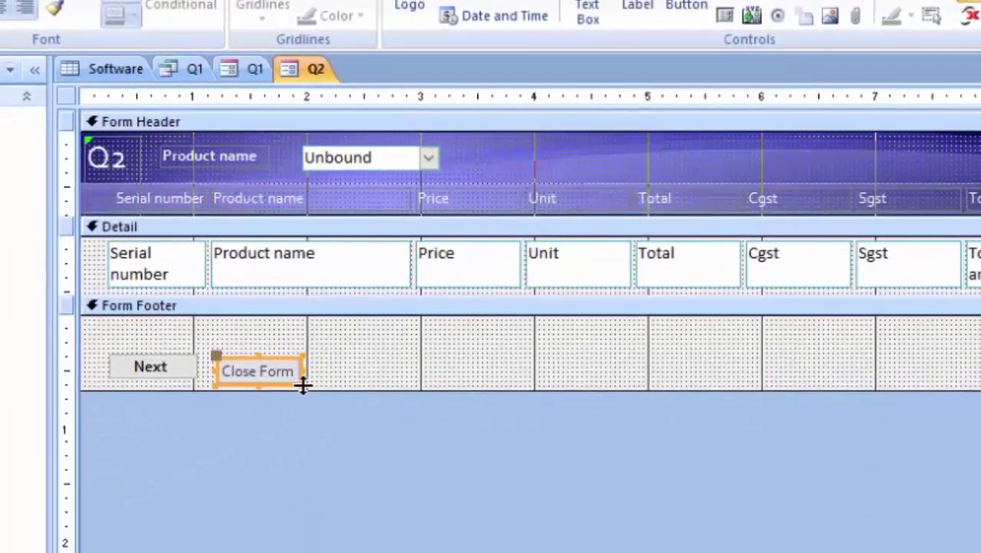
drag(303, 383, 300, 367)
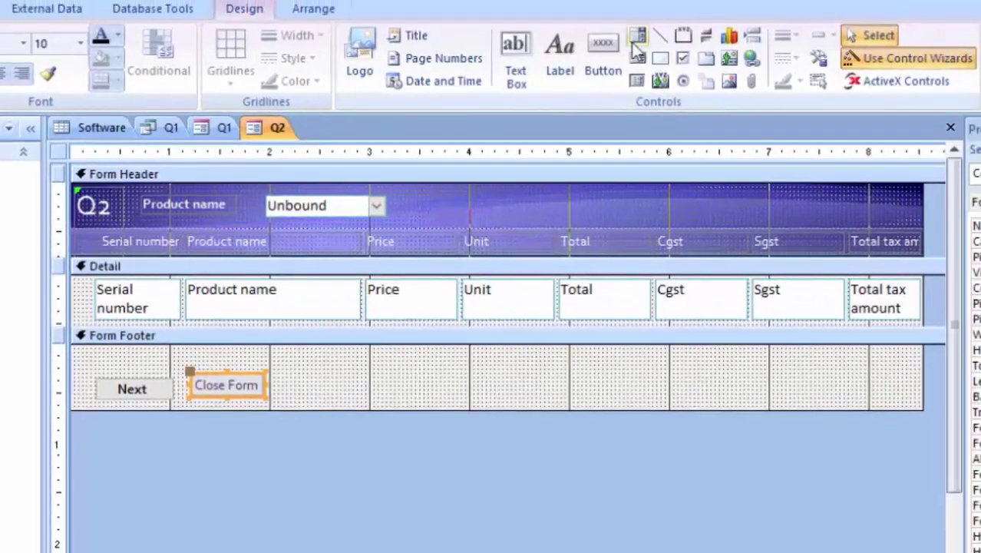
Step: Add a 'Previous Record' text button in the footer that goes to the previous record
click(604, 56)
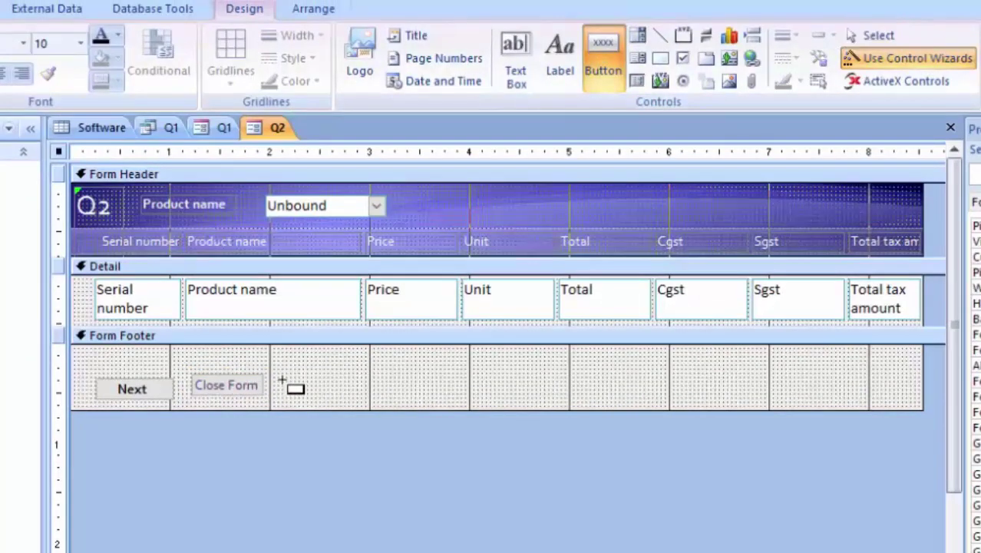
drag(282, 379, 362, 393)
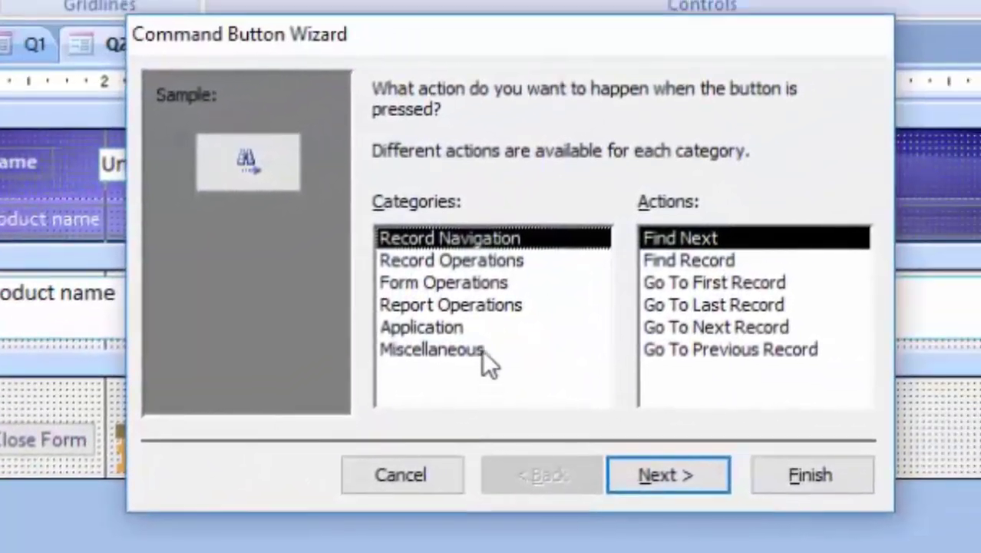
click(702, 307)
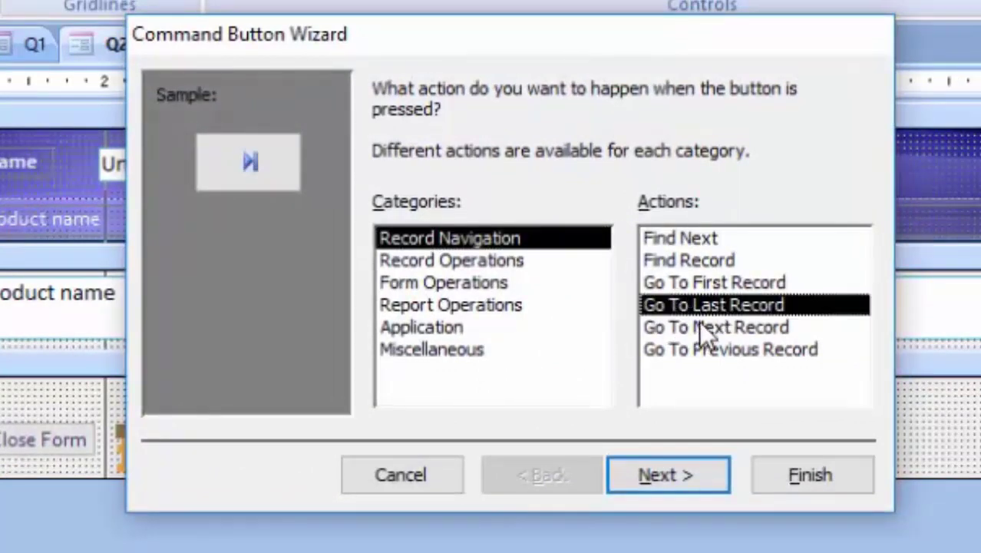
click(712, 349)
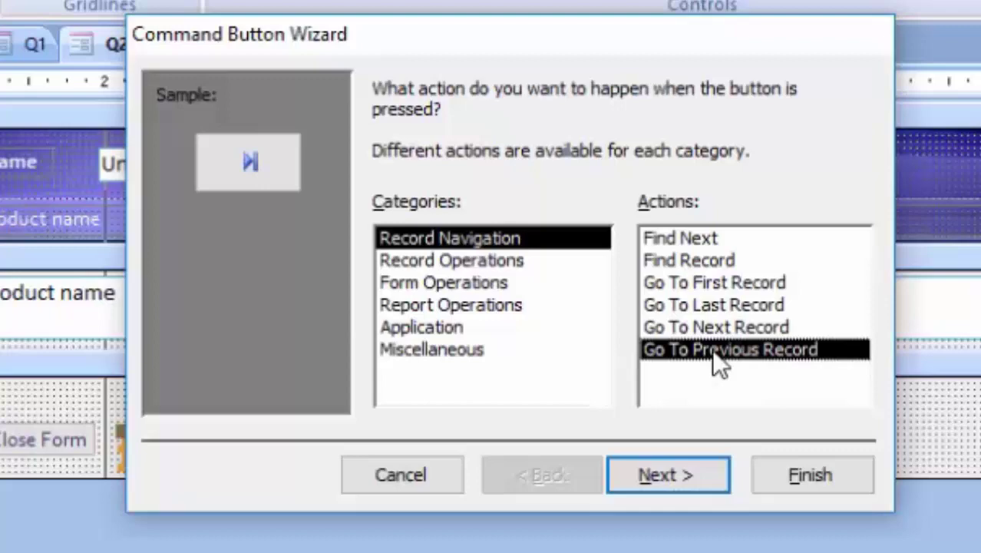
click(665, 472)
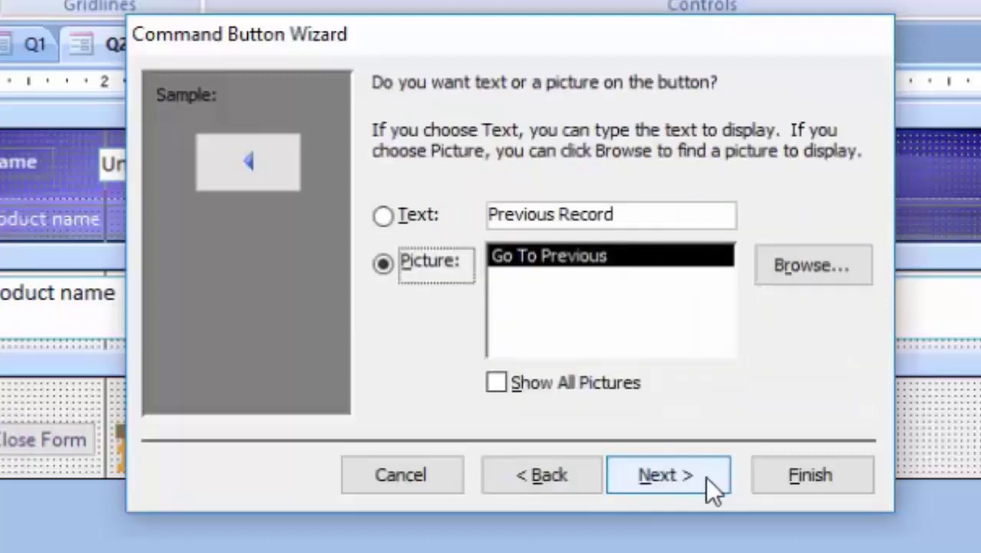
click(400, 219)
click(666, 473)
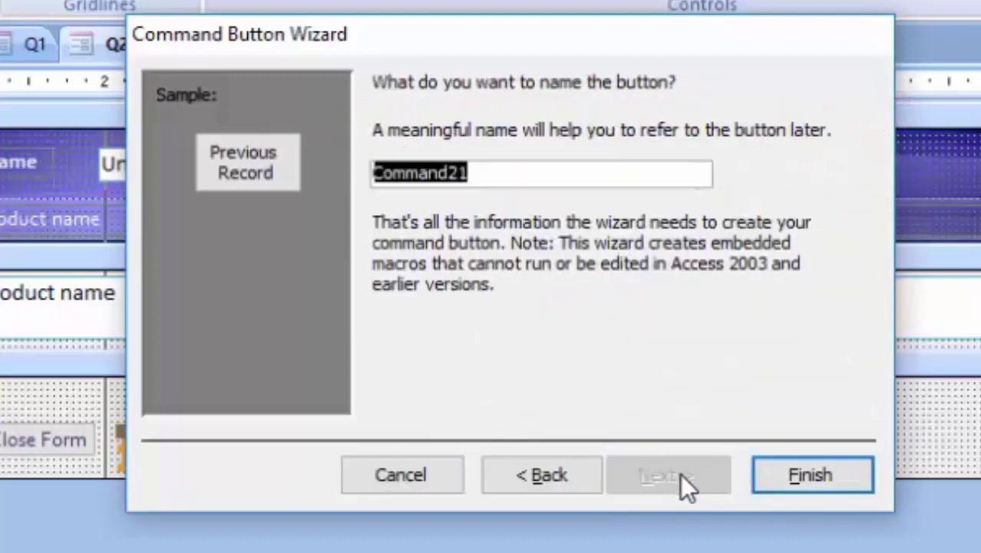
click(786, 483)
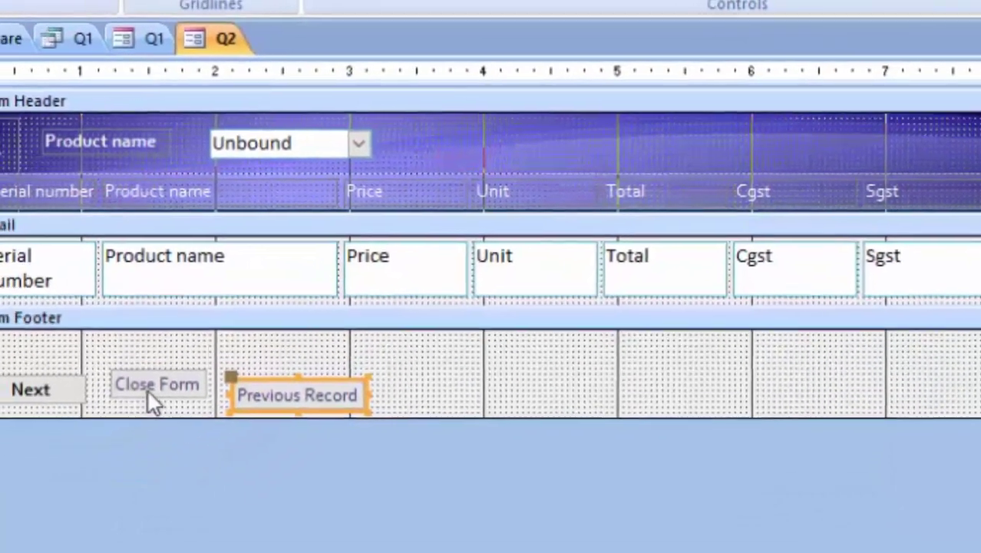
Step: Align the Close Form and Previous Record buttons with the other footer buttons
click(210, 365)
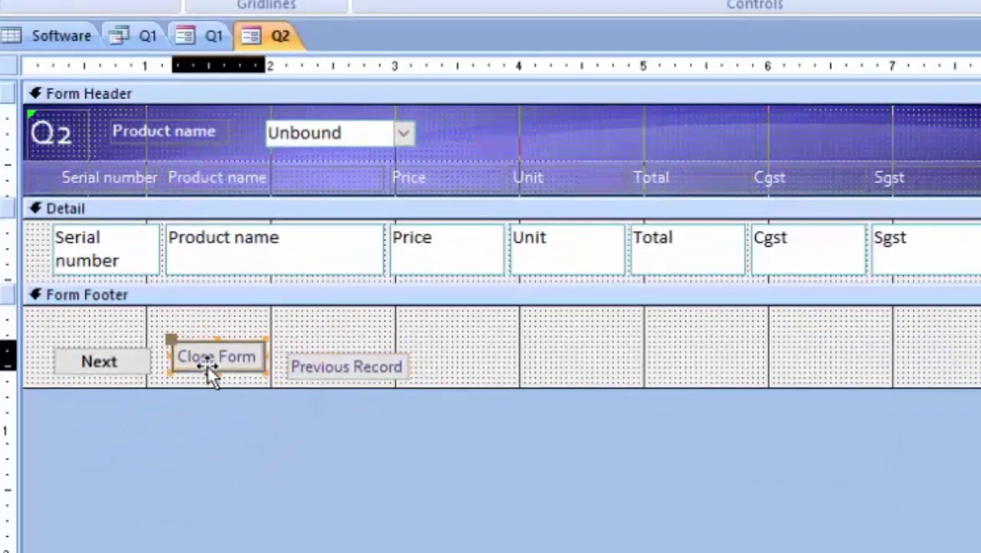
drag(205, 366, 206, 372)
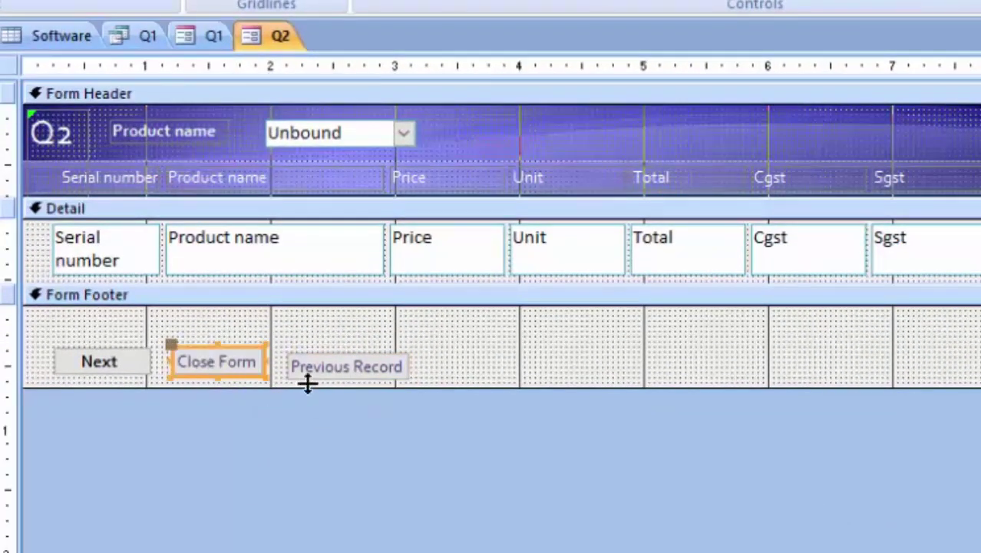
click(332, 375)
drag(332, 375, 332, 368)
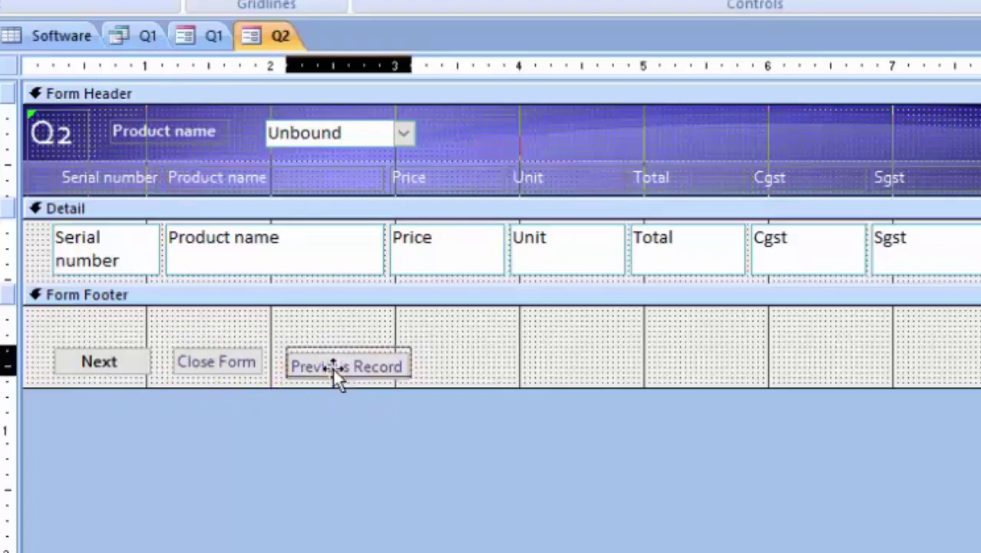
click(439, 382)
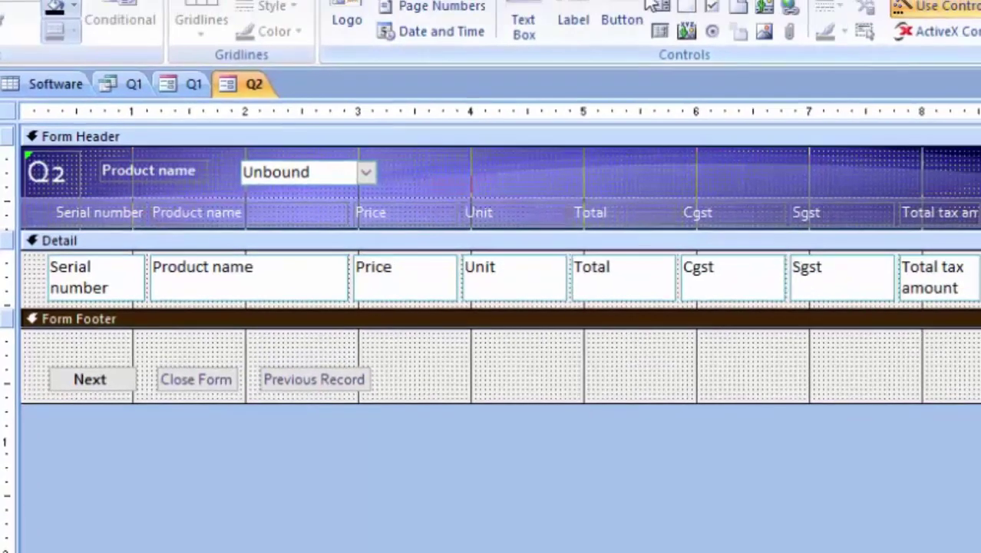
click(553, 61)
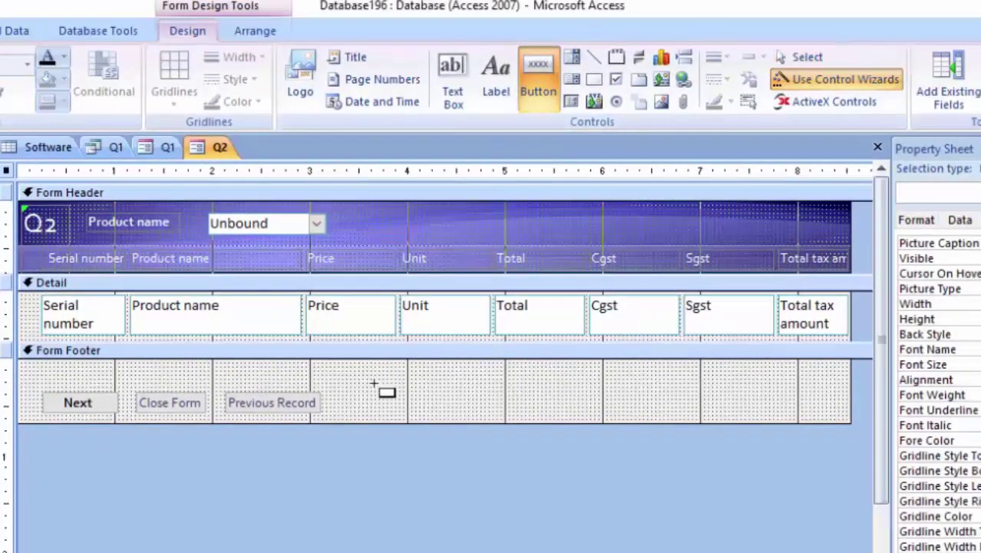
Step: Add an 'Add Record' text button after Previous Record using Record Operations > Add New Record
drag(335, 392, 375, 404)
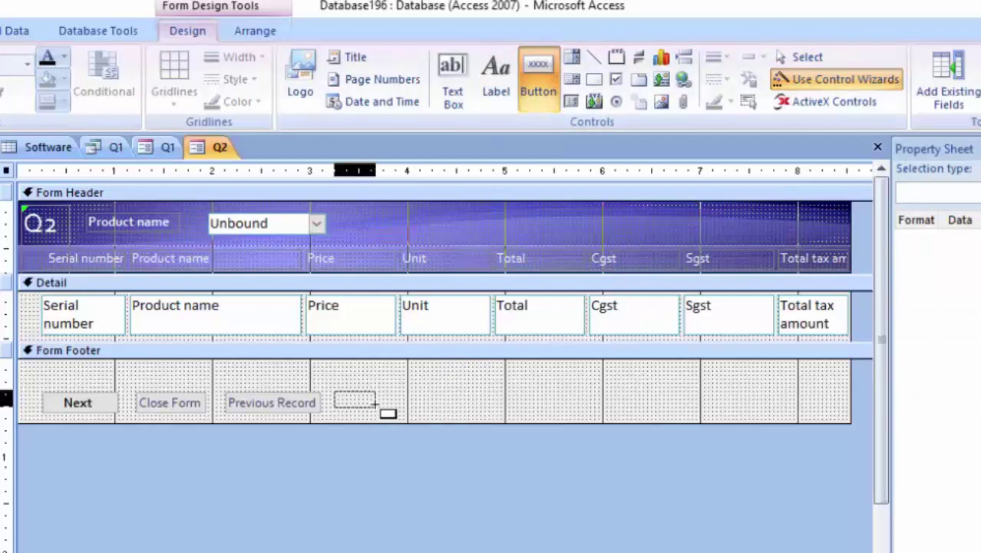
drag(375, 404, 417, 419)
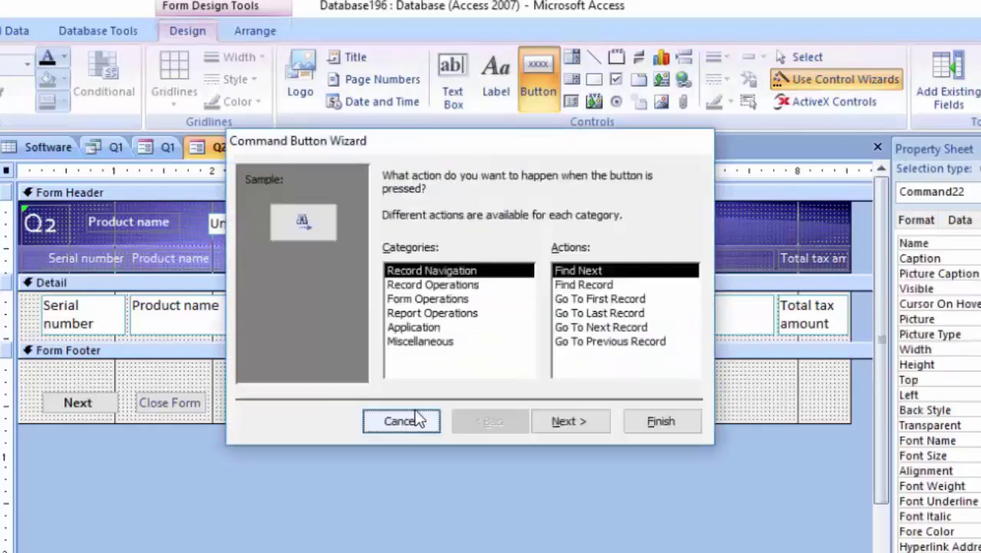
click(454, 287)
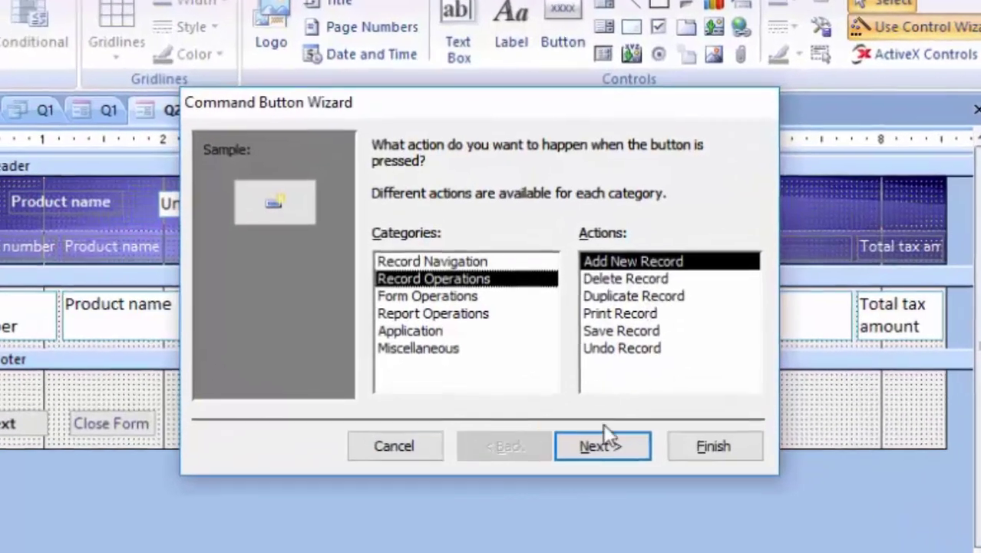
click(606, 436)
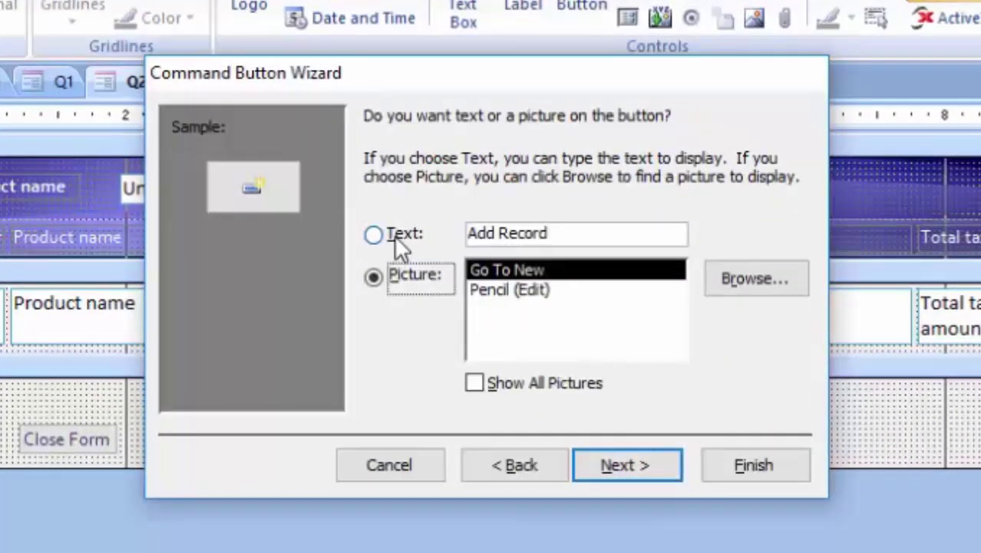
click(393, 234)
click(623, 465)
click(748, 469)
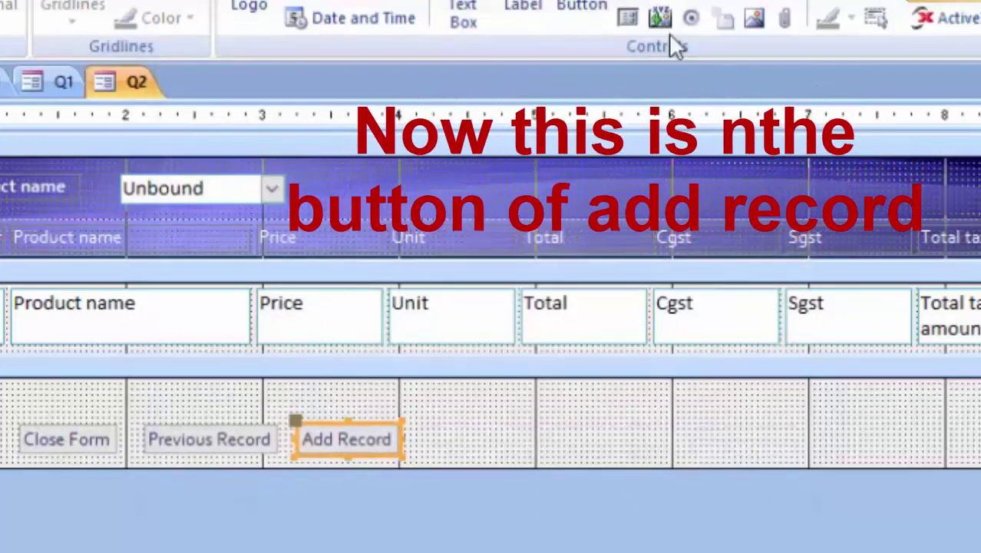
click(581, 8)
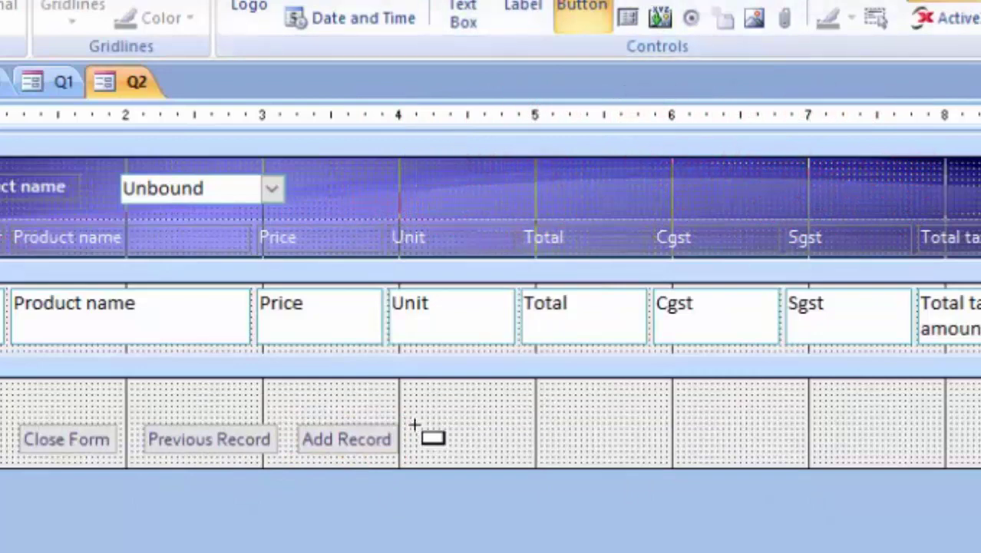
Step: Add a 'Print Record' text button beside Add Record using Record Operations > Print Record
drag(416, 430, 524, 450)
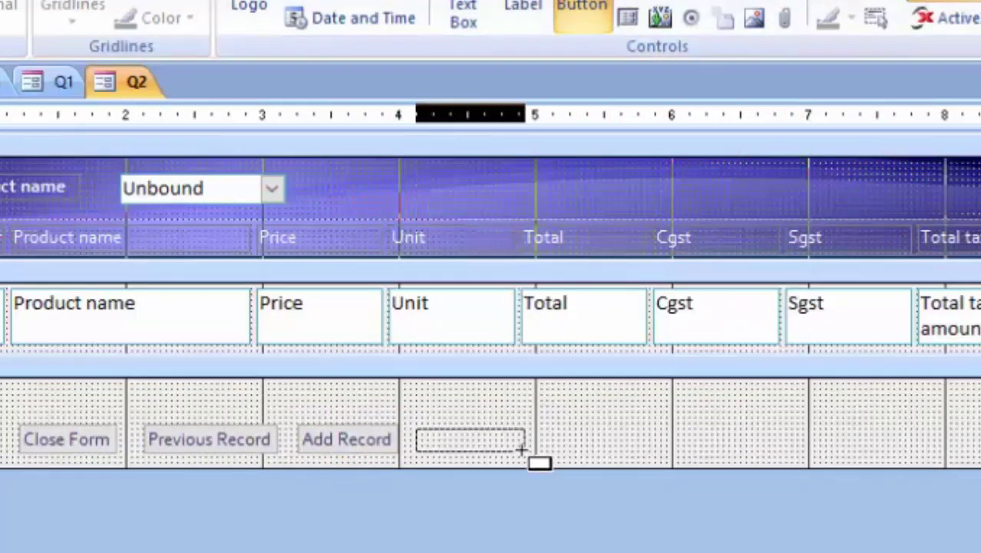
drag(524, 451, 531, 451)
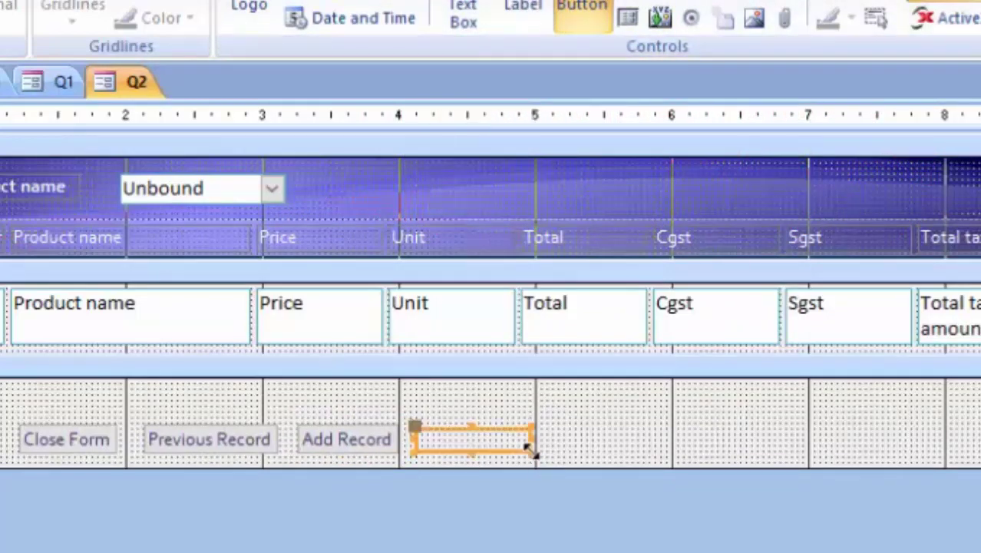
click(433, 274)
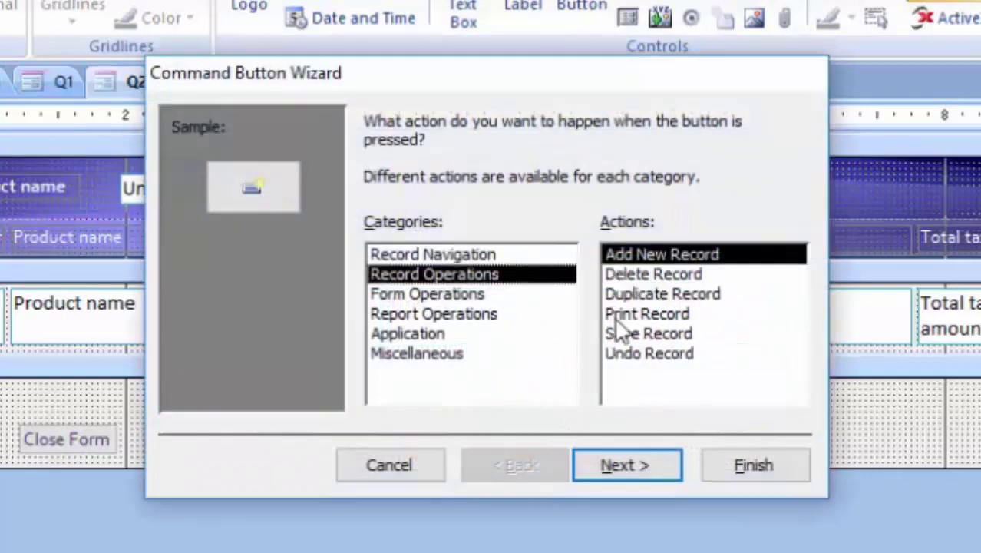
click(656, 315)
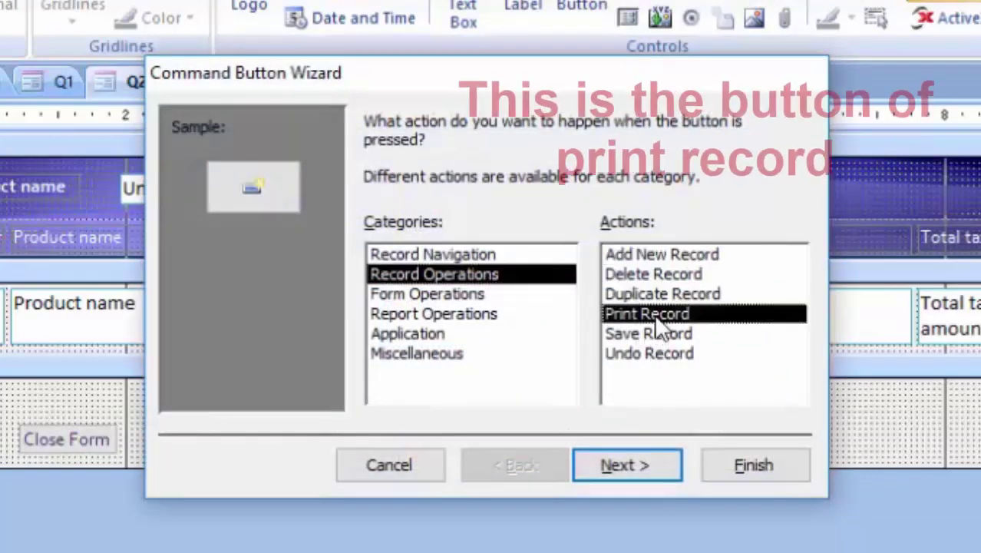
click(635, 465)
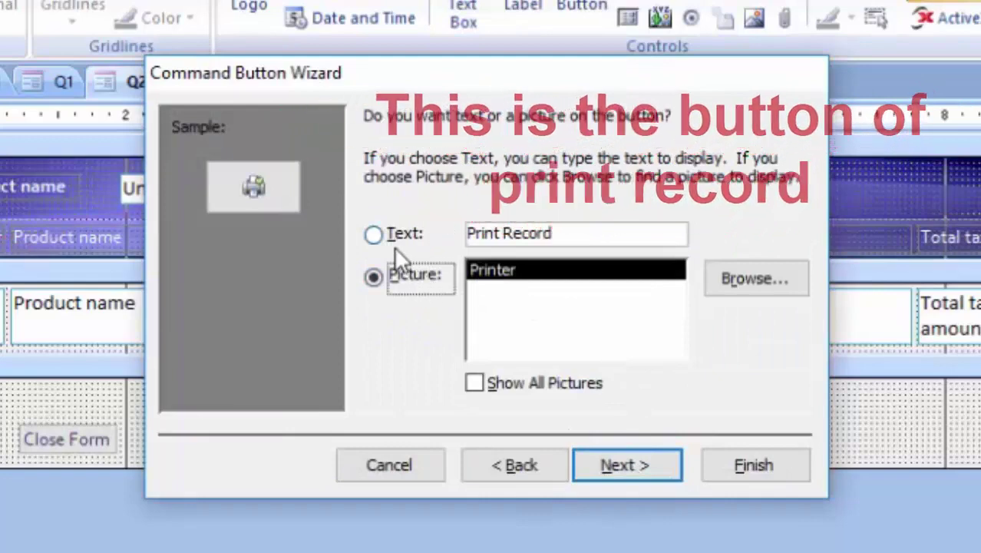
click(396, 235)
click(630, 461)
click(727, 472)
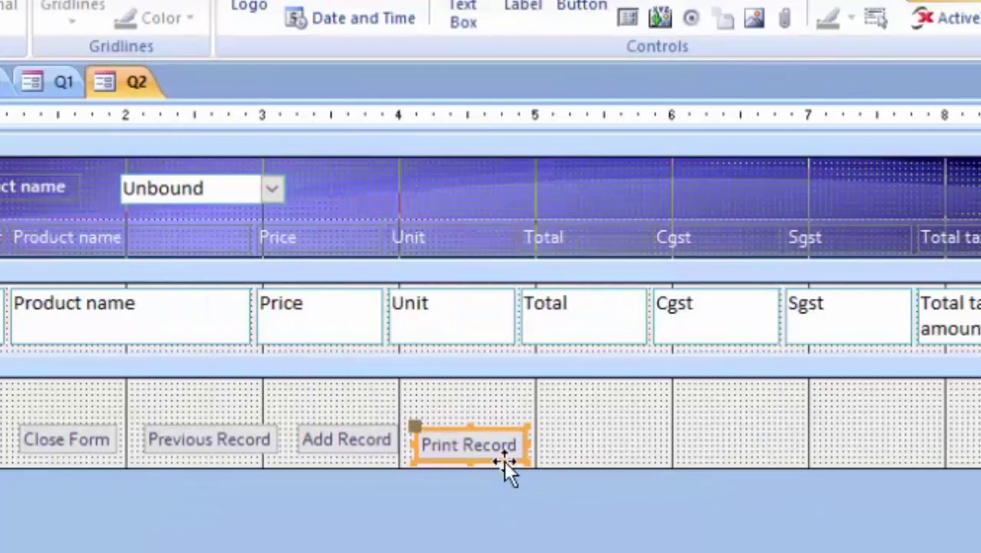
Step: Move the Print Record button into line with the other footer buttons
drag(504, 460, 505, 450)
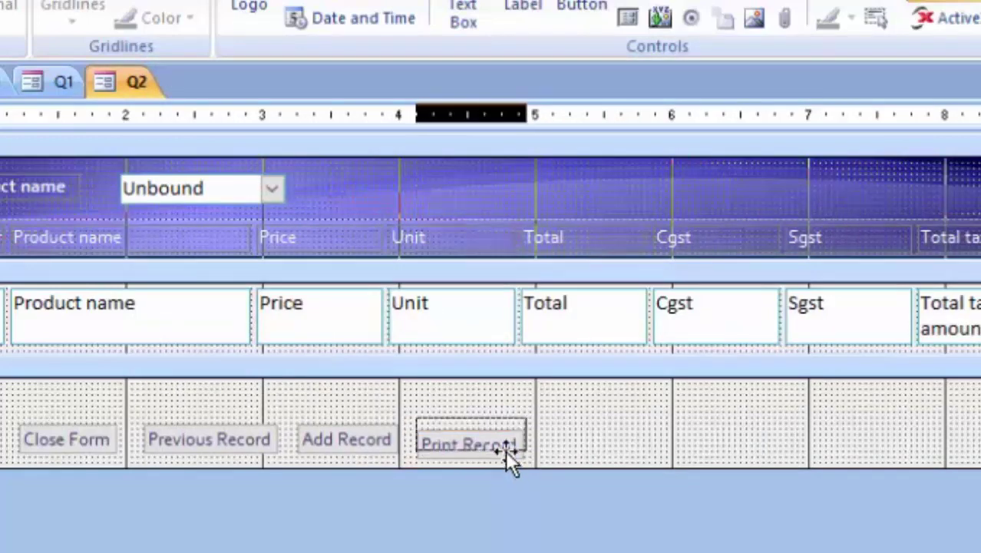
drag(502, 449, 482, 450)
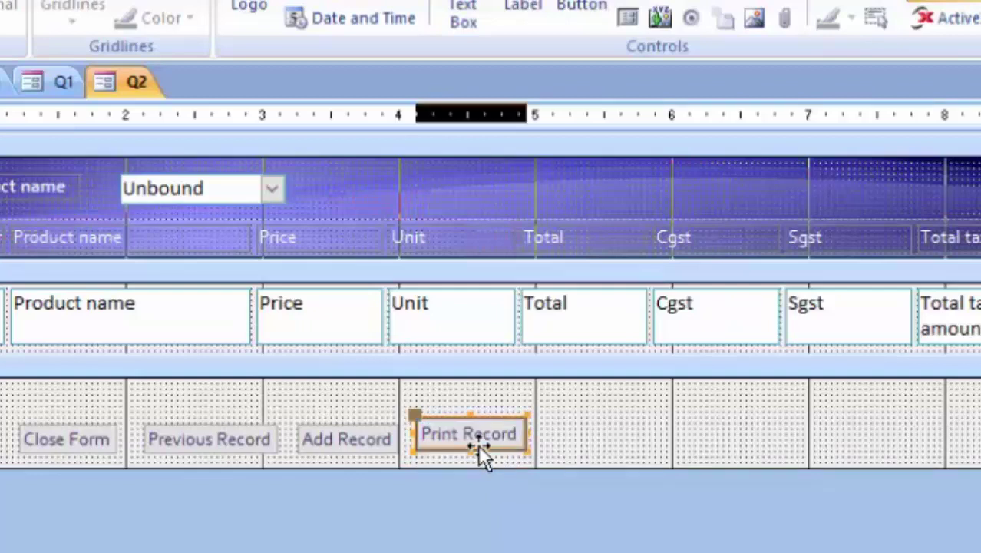
click(582, 439)
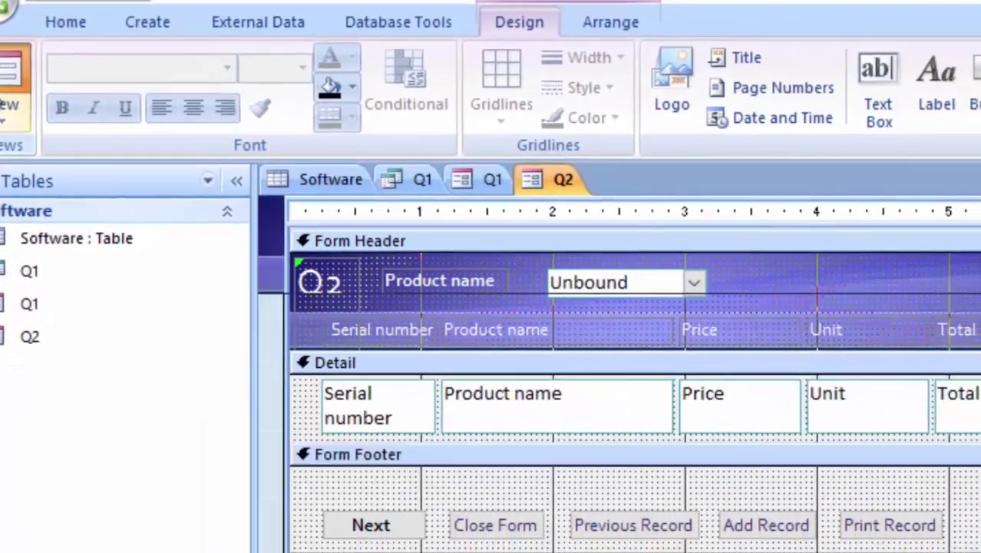
Step: Preview Q2's records, then back in Design view nudge the Next button upward
click(12, 84)
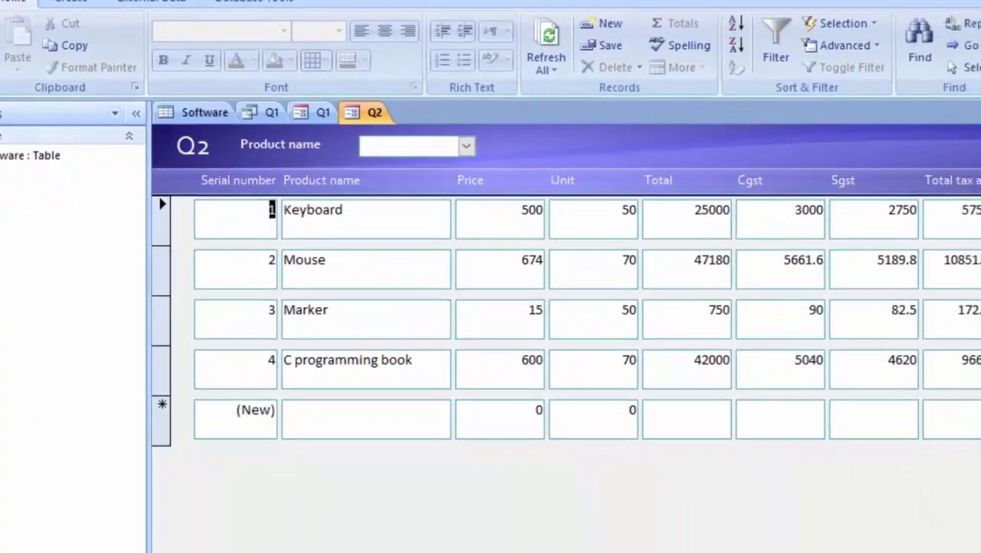
click(3, 65)
click(16, 162)
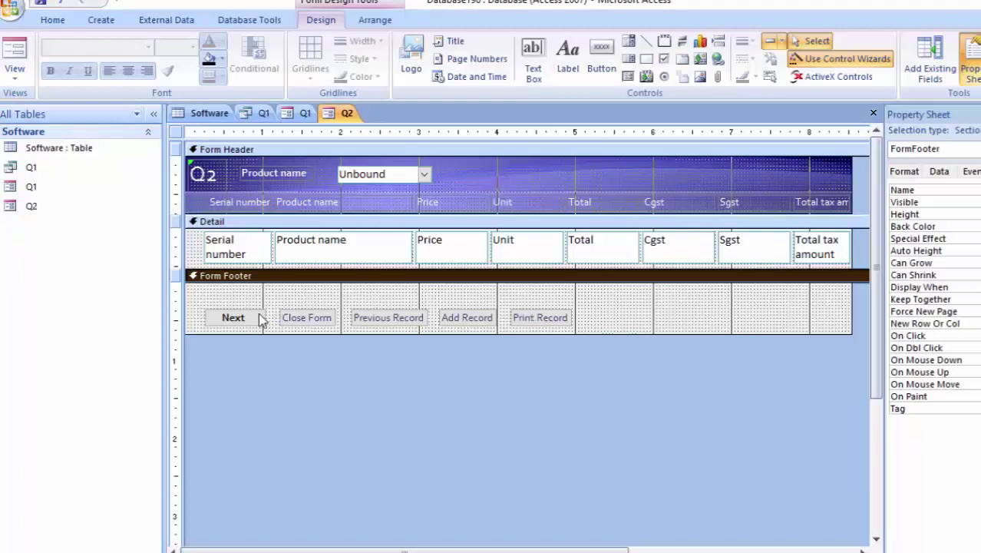
click(251, 321)
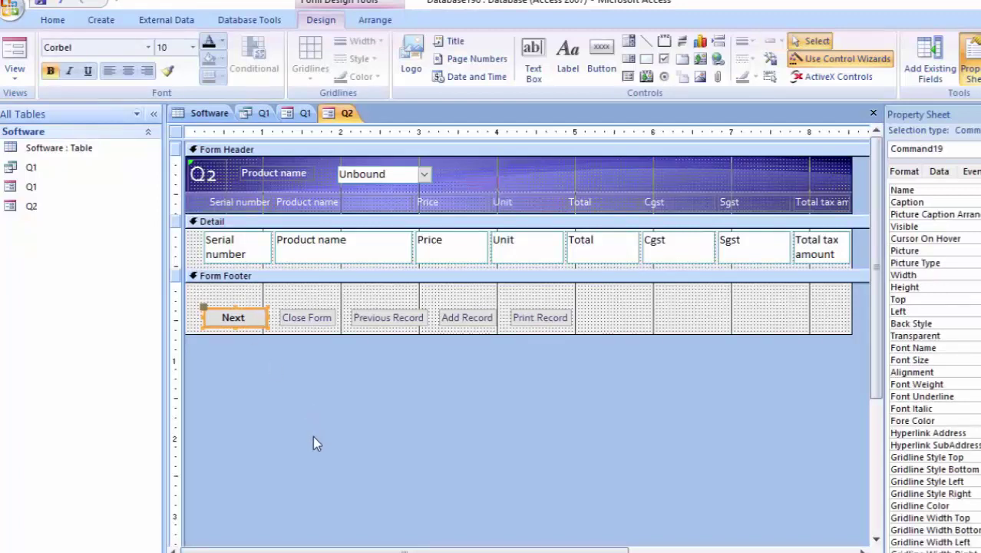
click(326, 336)
click(326, 330)
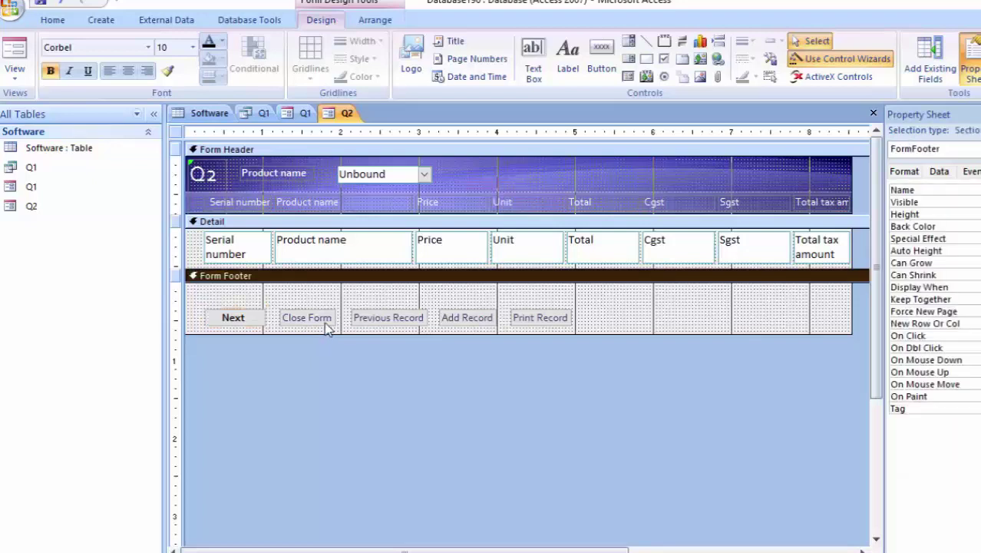
click(326, 319)
click(261, 322)
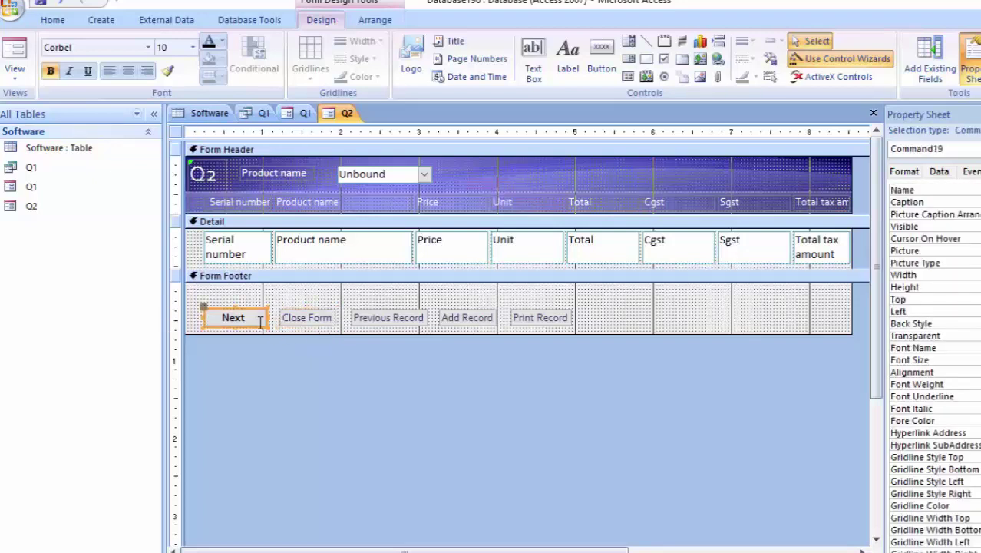
drag(251, 327, 253, 320)
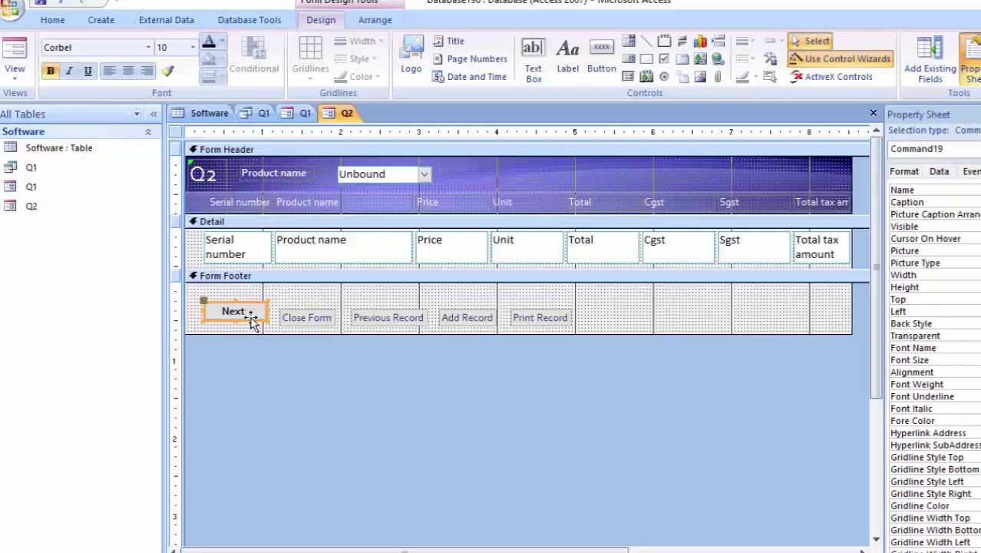
Step: Move Close Form and Next into the top footer row and check Q2 in Form view
drag(315, 317, 321, 292)
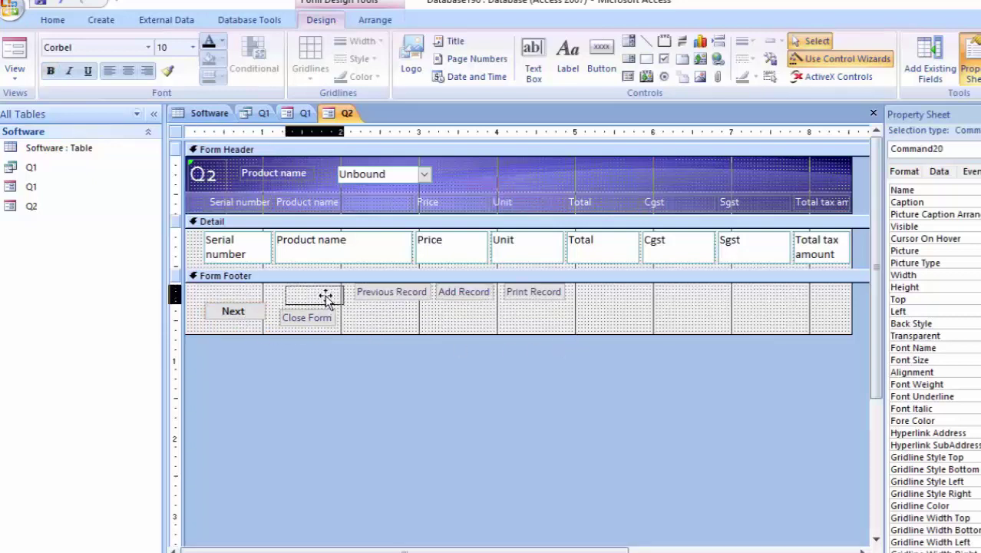
click(250, 317)
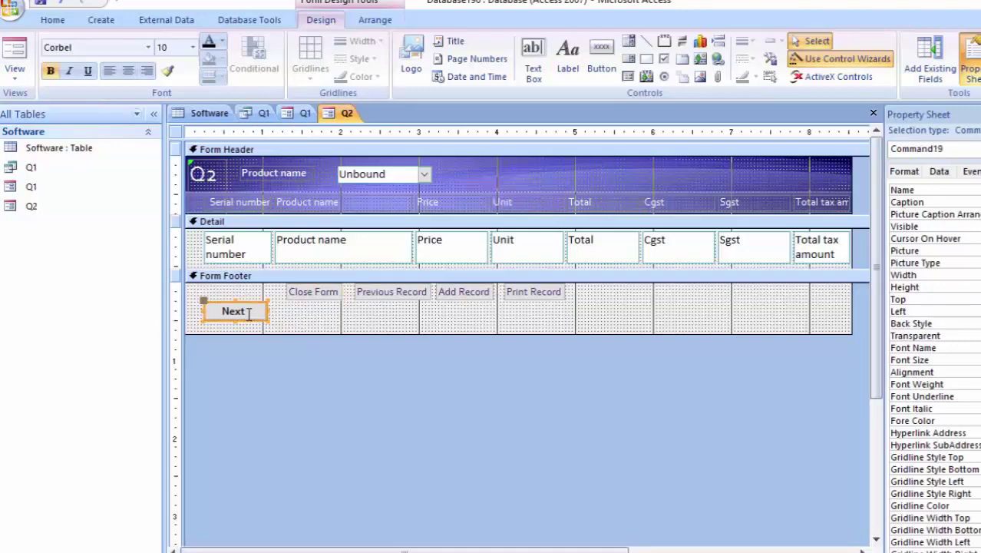
drag(252, 321, 260, 302)
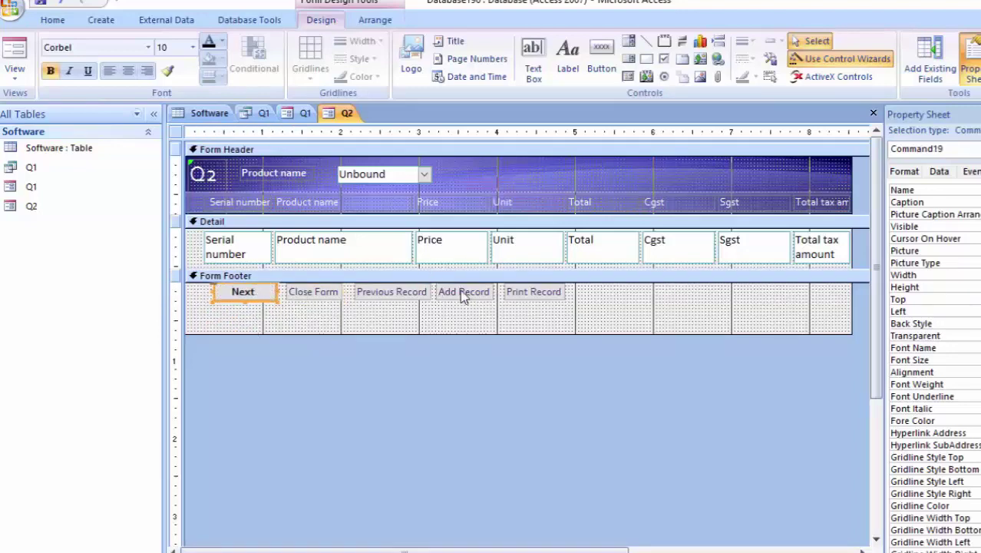
click(16, 51)
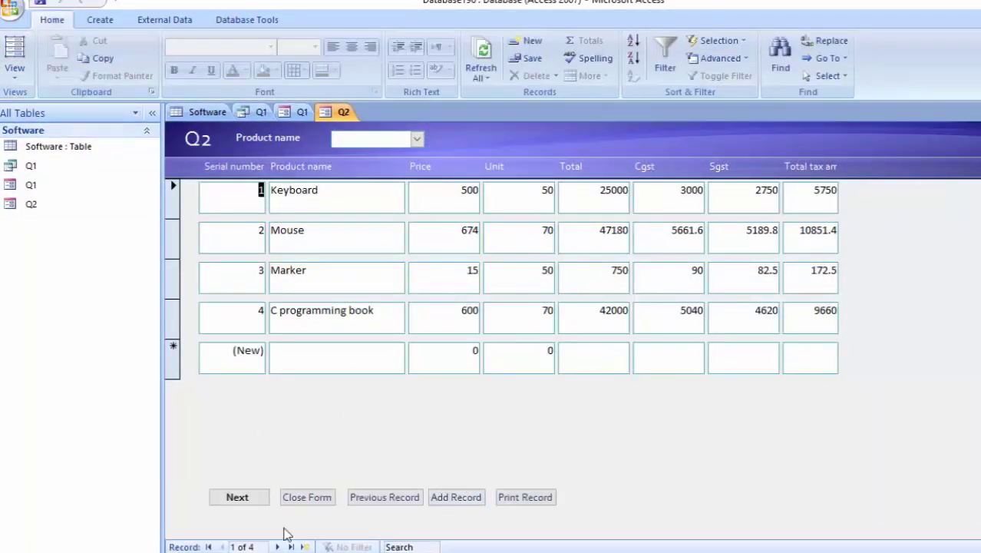
Step: Enter a Python Book record with Unit 700, totalling 385000, and save it
click(309, 363)
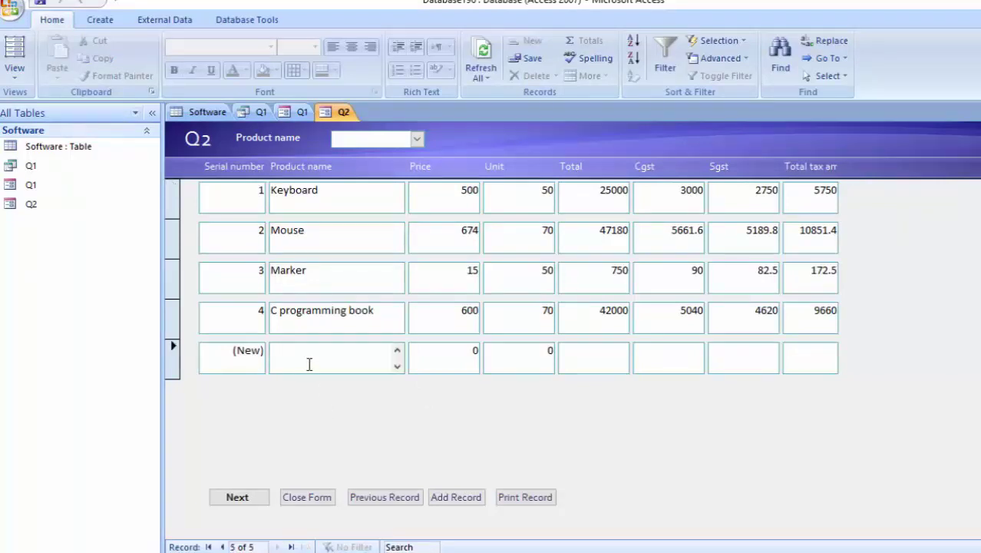
text(Python Book)
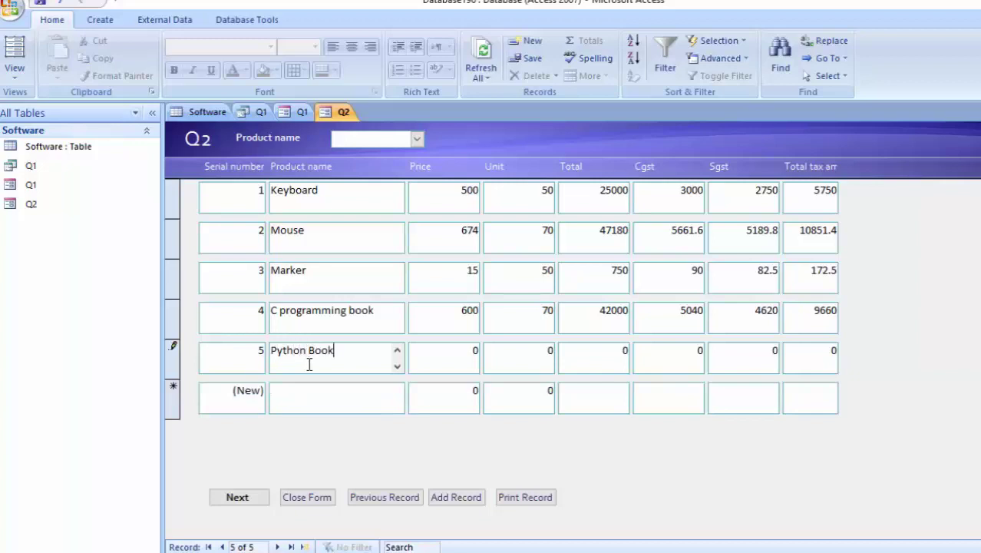
key(Tab)
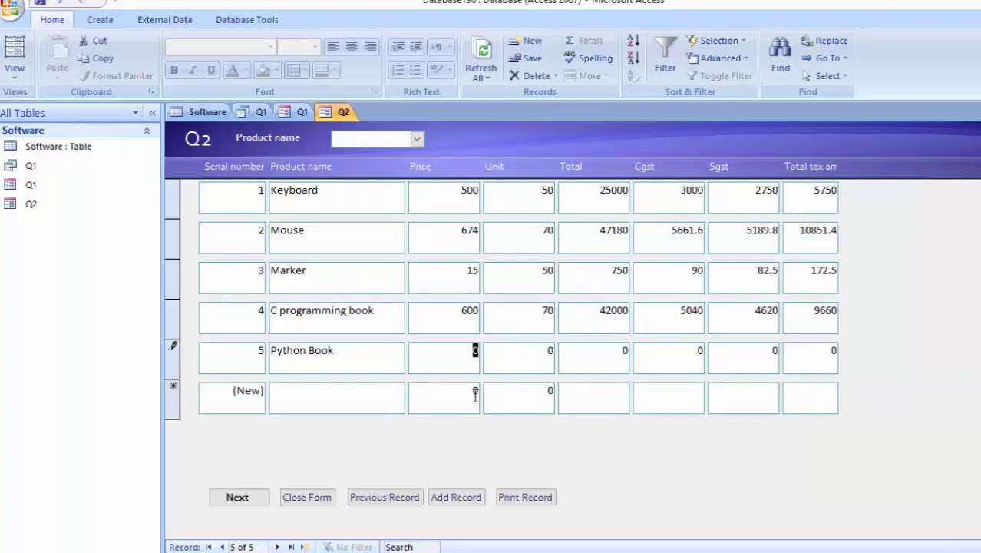
text(55)
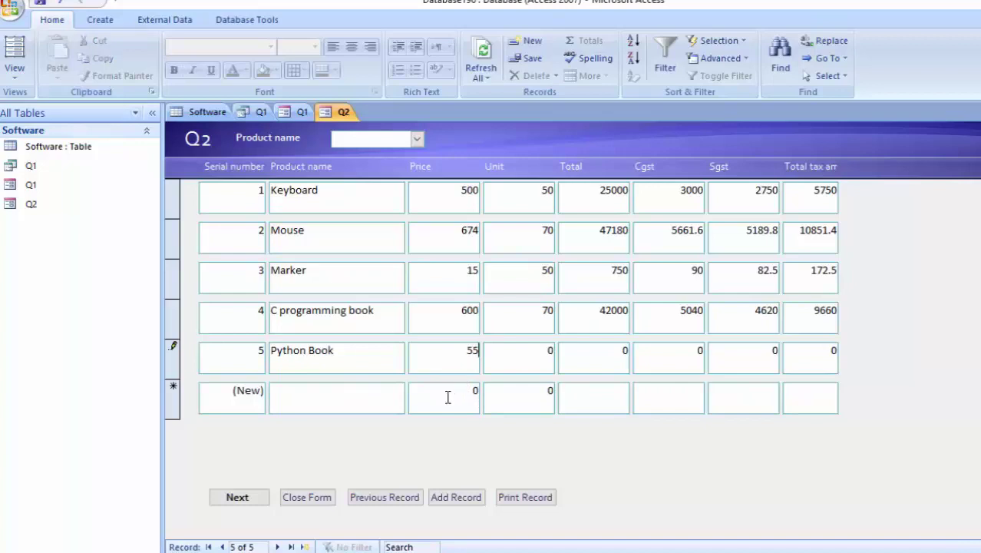
key(Tab)
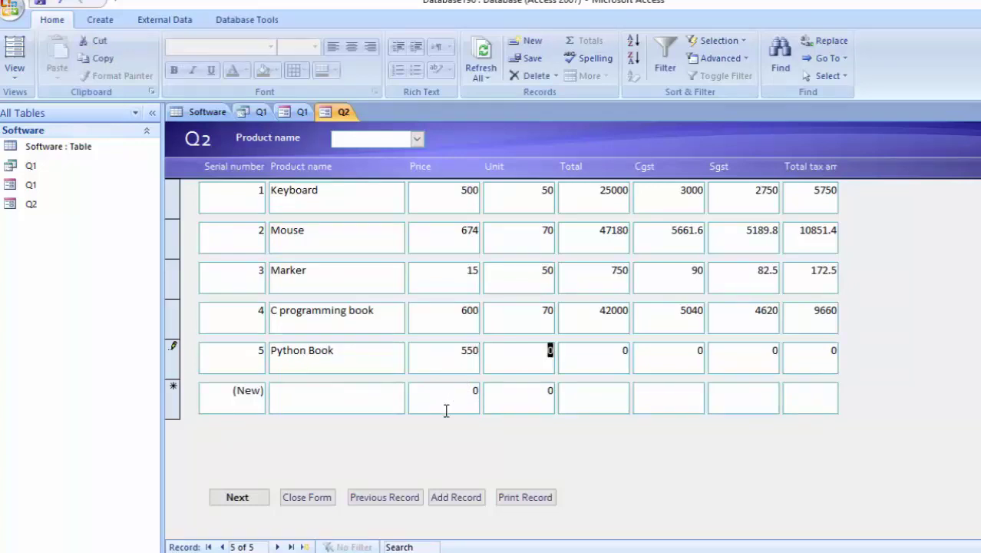
text(700)
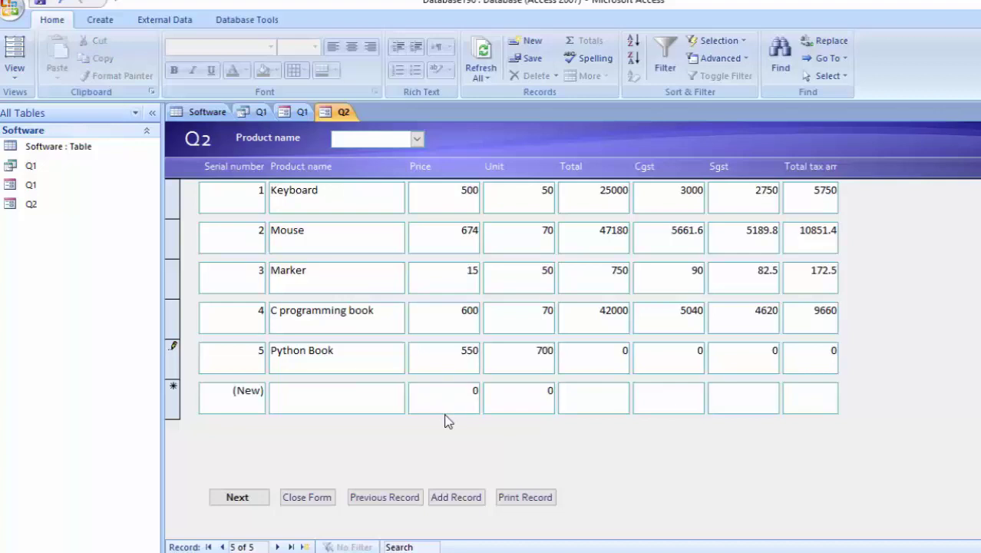
key(Tab)
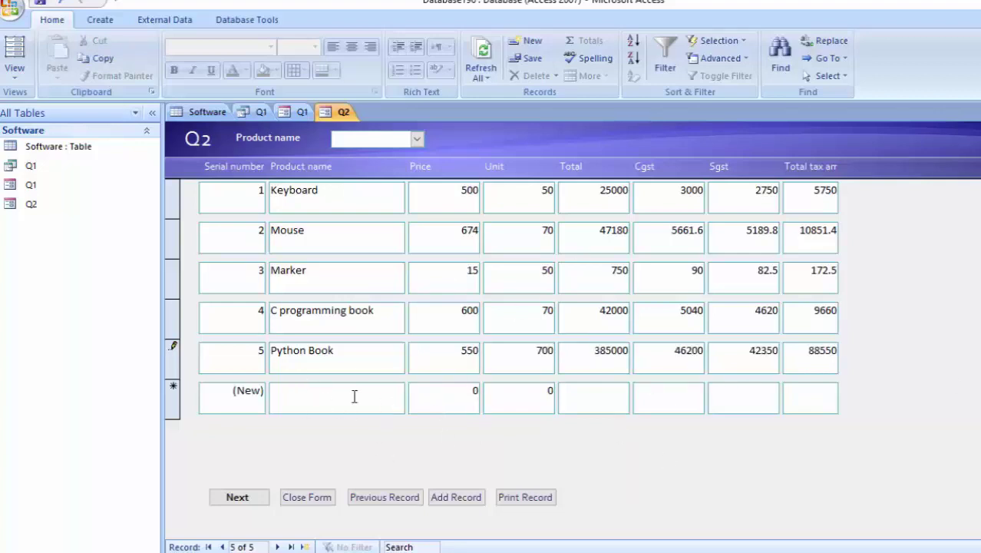
click(281, 406)
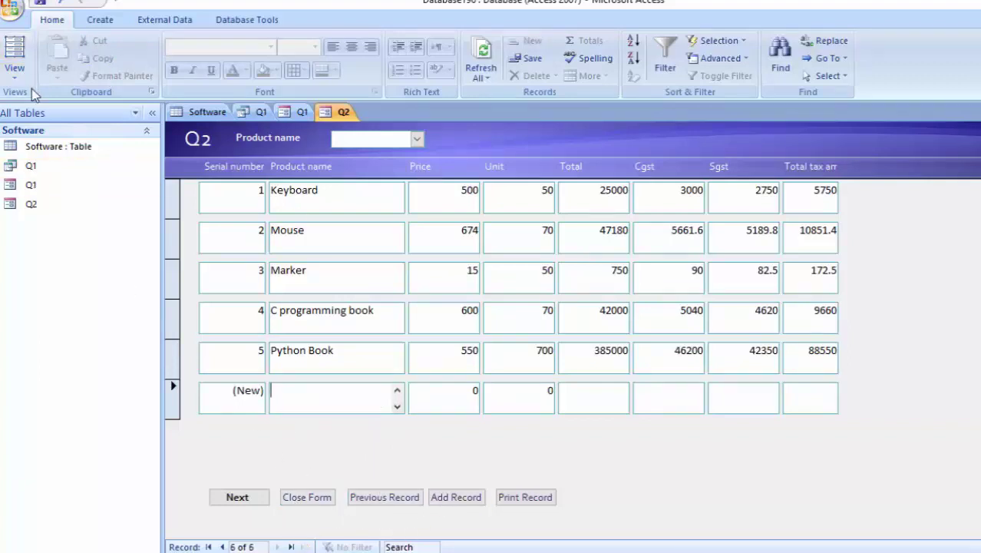
click(15, 67)
Step: In Design view, draw a new command button in the footer beside Print Record
click(63, 176)
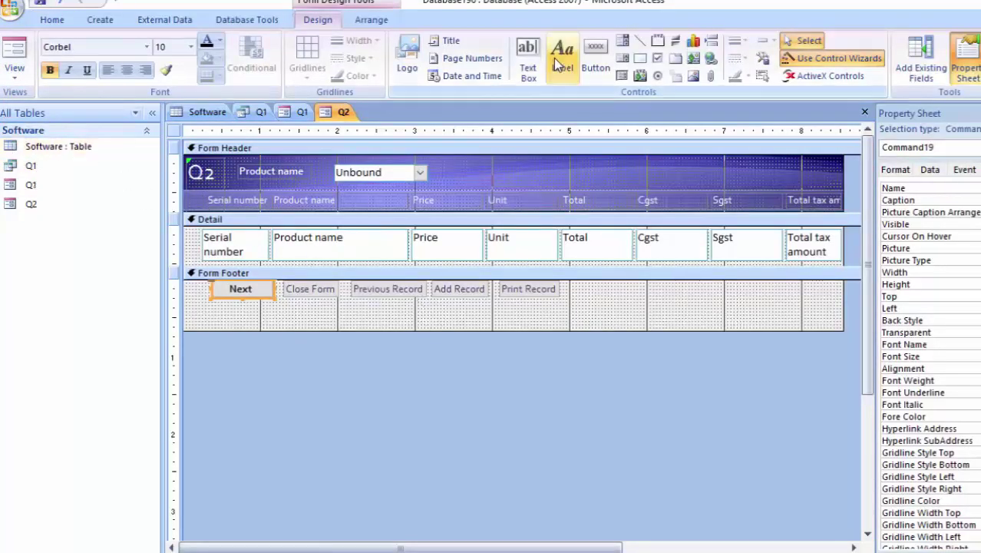
click(595, 55)
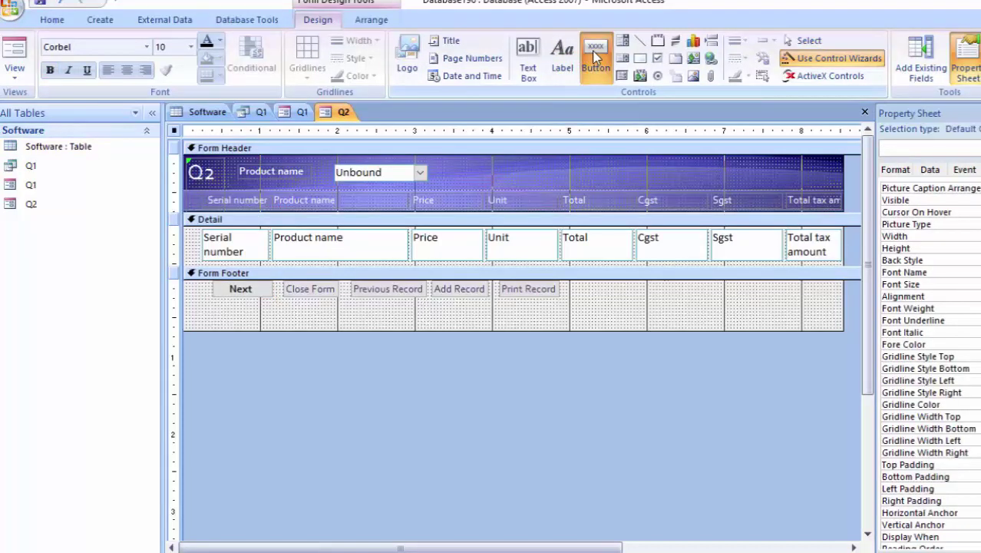
drag(578, 283, 624, 302)
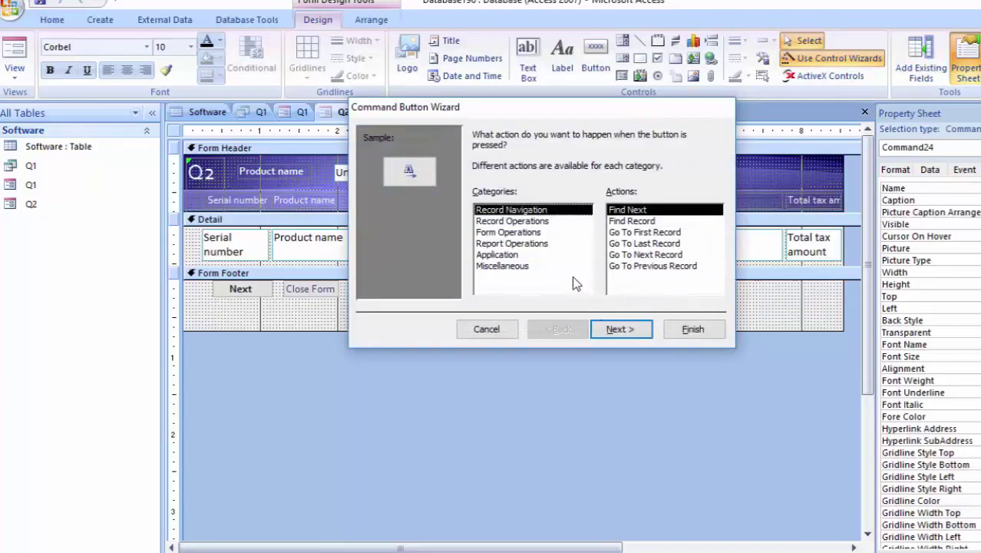
Step: Make it a text Save Record button aligned with the others, then return to Form view
click(546, 221)
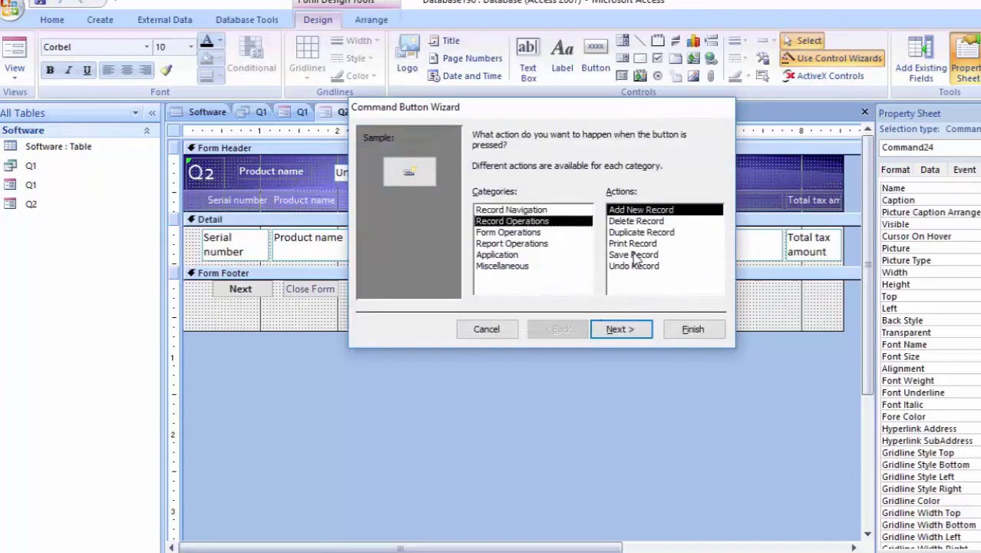
click(634, 255)
click(629, 330)
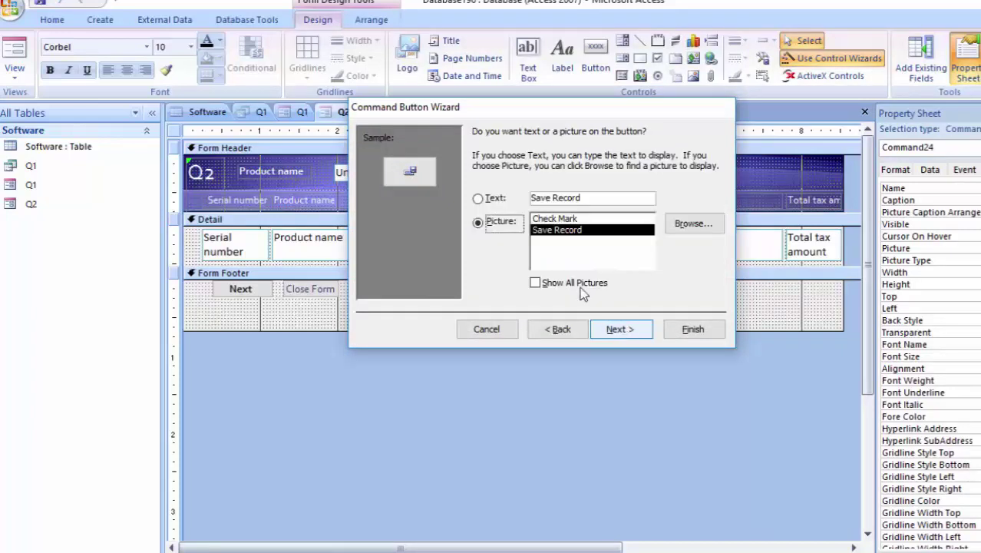
click(495, 198)
click(628, 330)
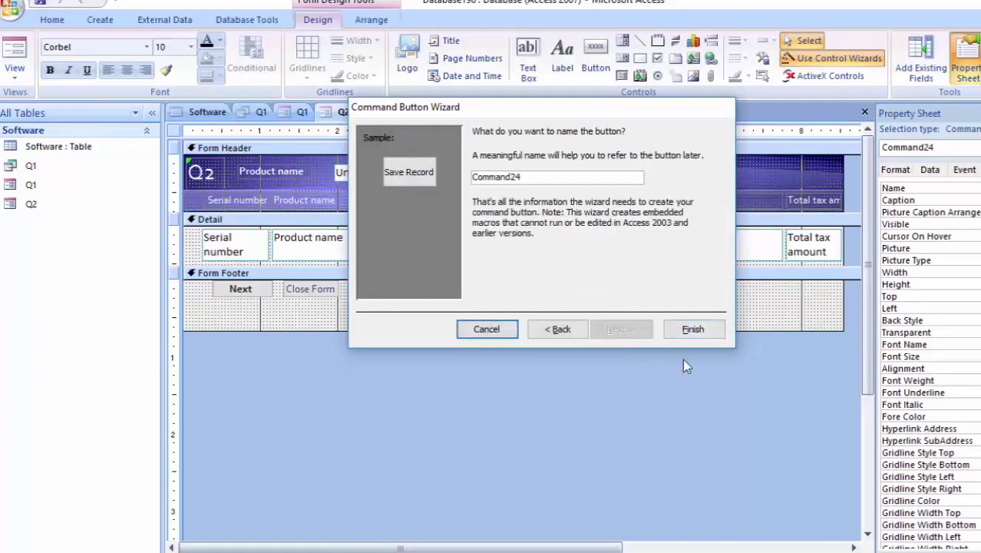
click(700, 329)
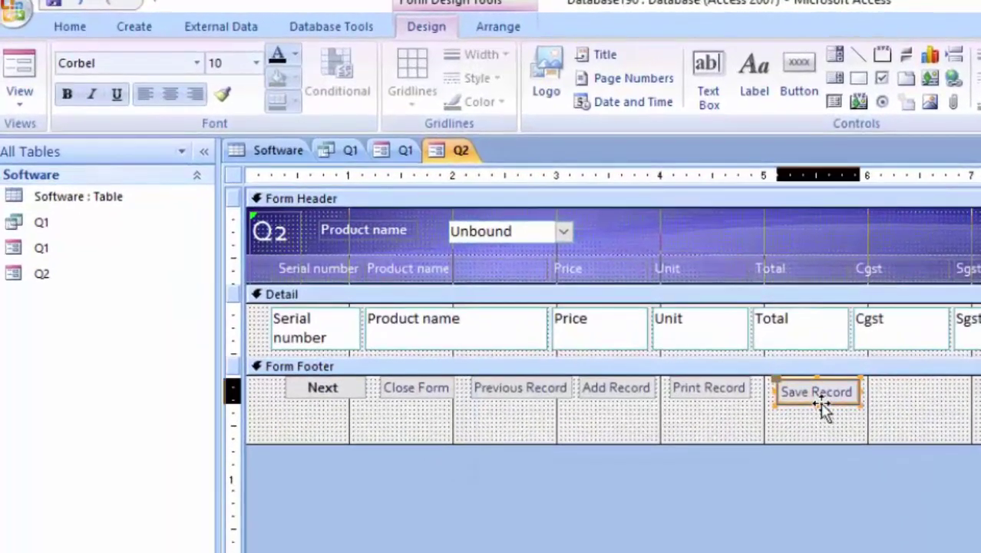
drag(821, 403, 816, 400)
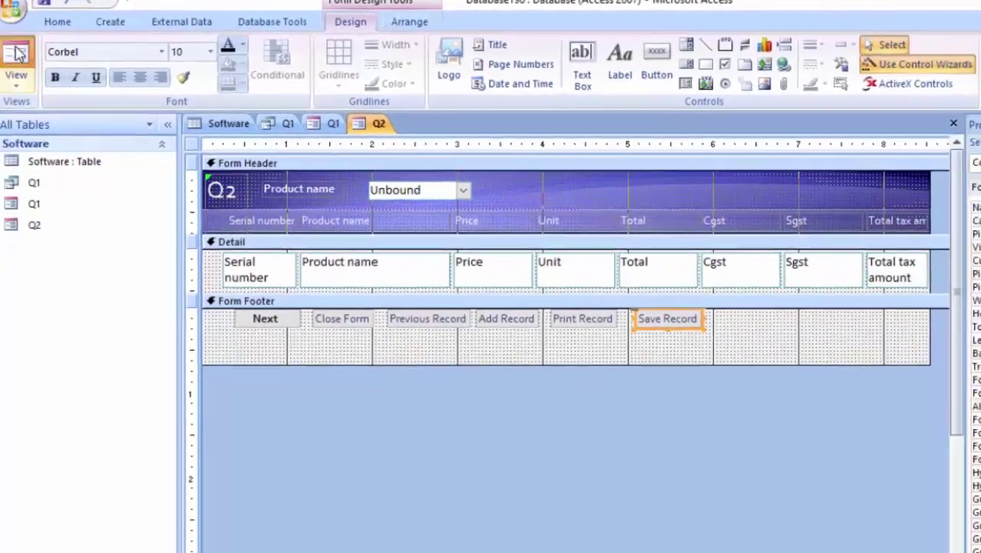
click(19, 73)
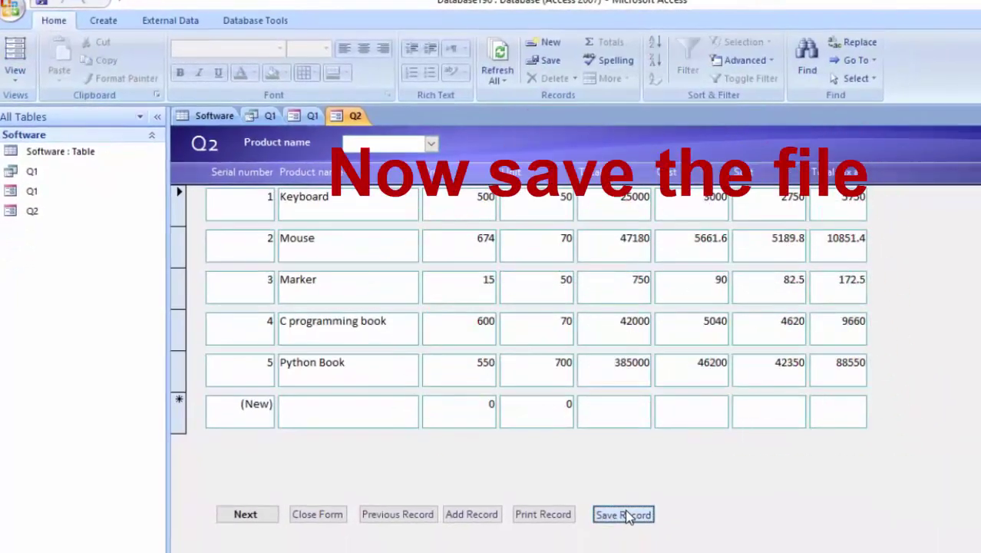
Step: Save the current record and then save the database
click(626, 515)
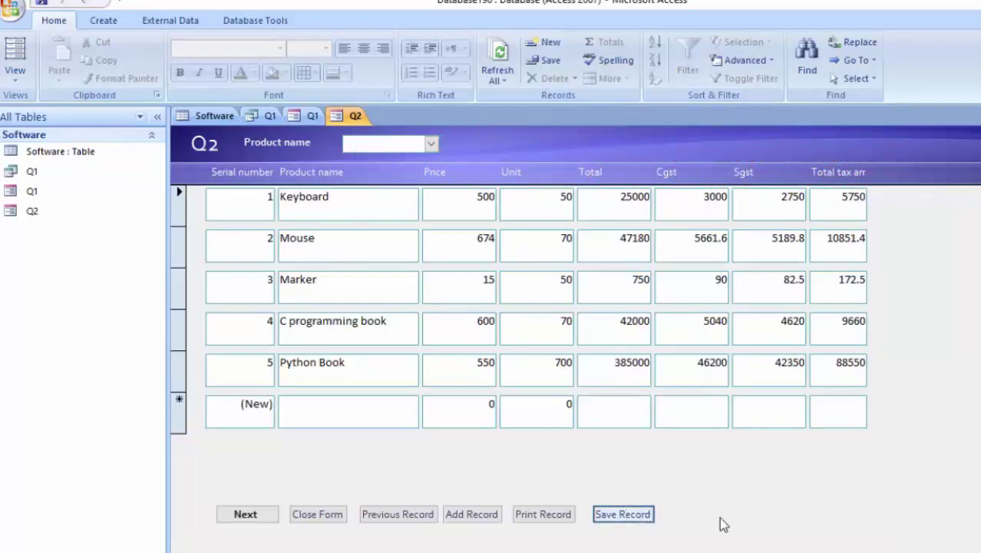
click(11, 9)
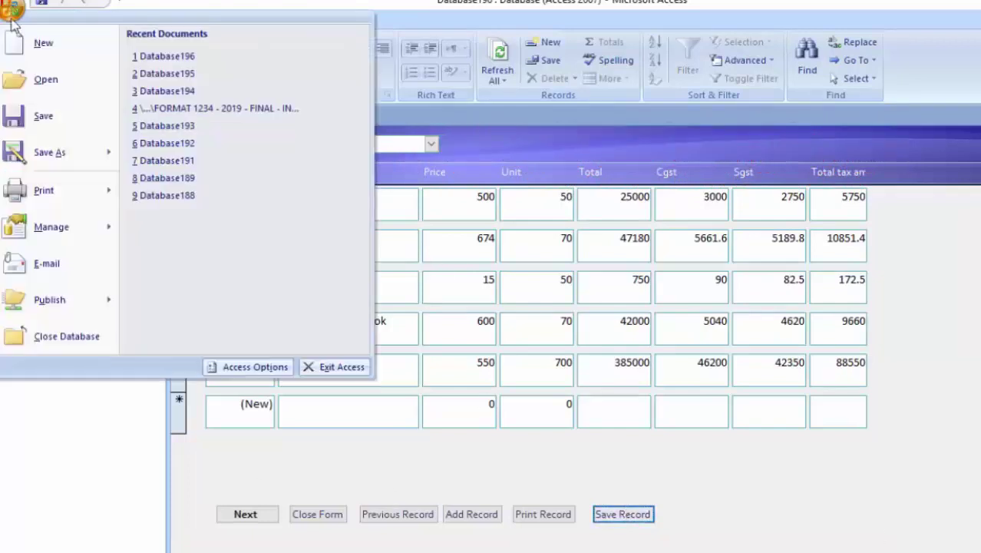
click(45, 116)
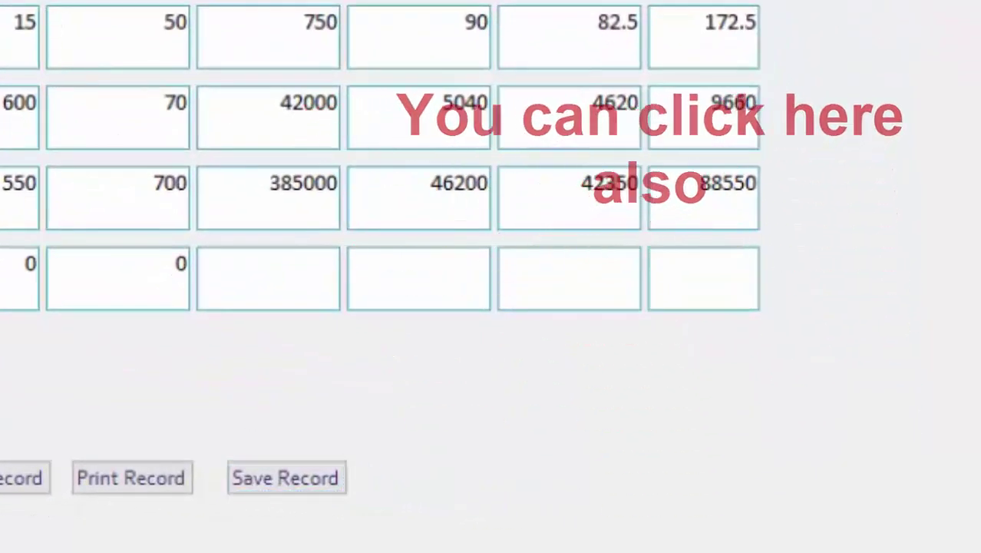
Step: Choose Marker in the Product name drop-down to jump to its record
click(339, 68)
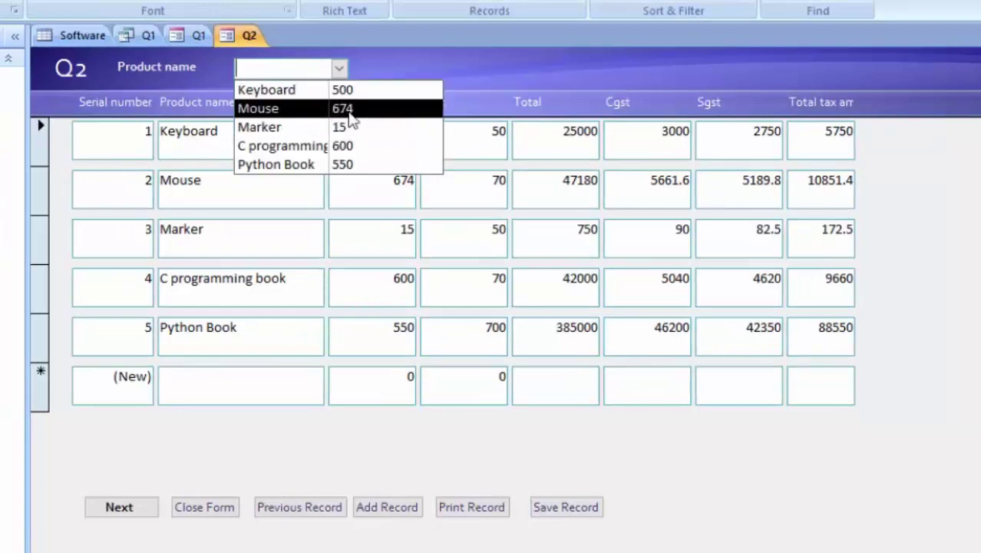
click(350, 128)
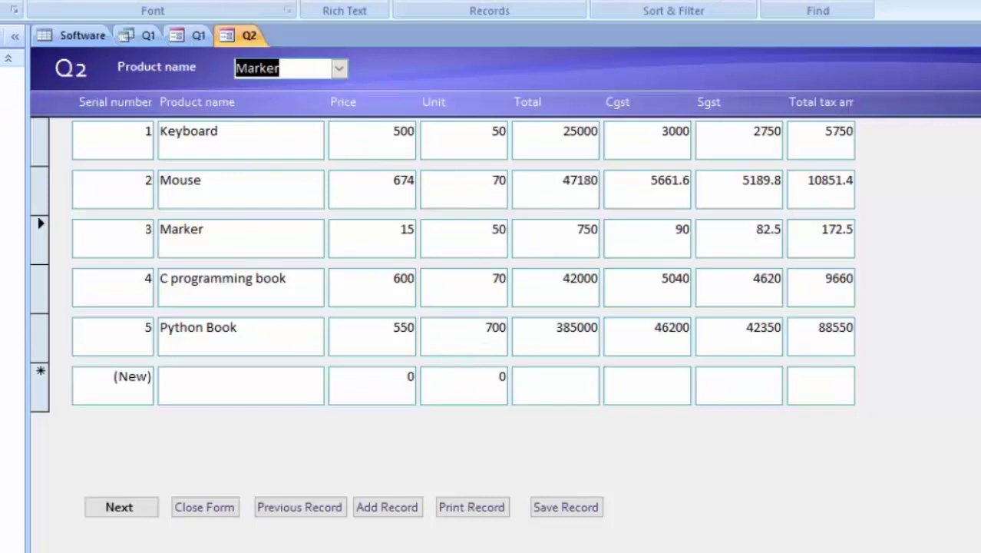
key(alt+f)
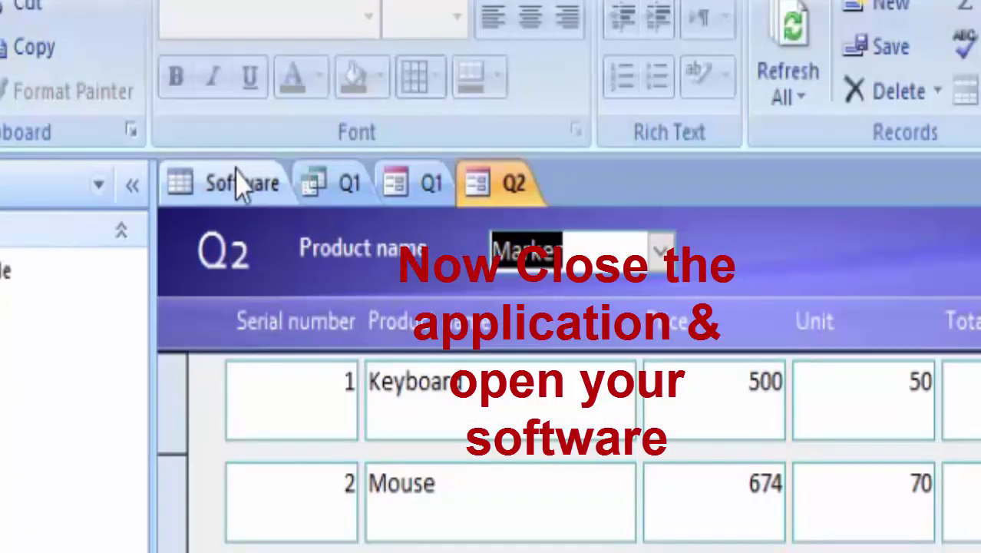
Step: Close the Q1 form without saving its design changes
click(242, 182)
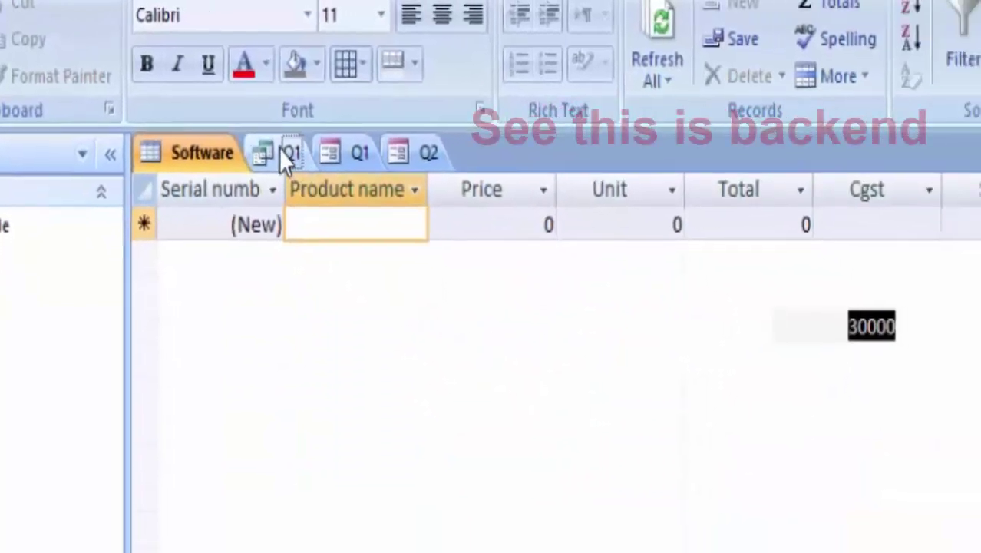
click(285, 151)
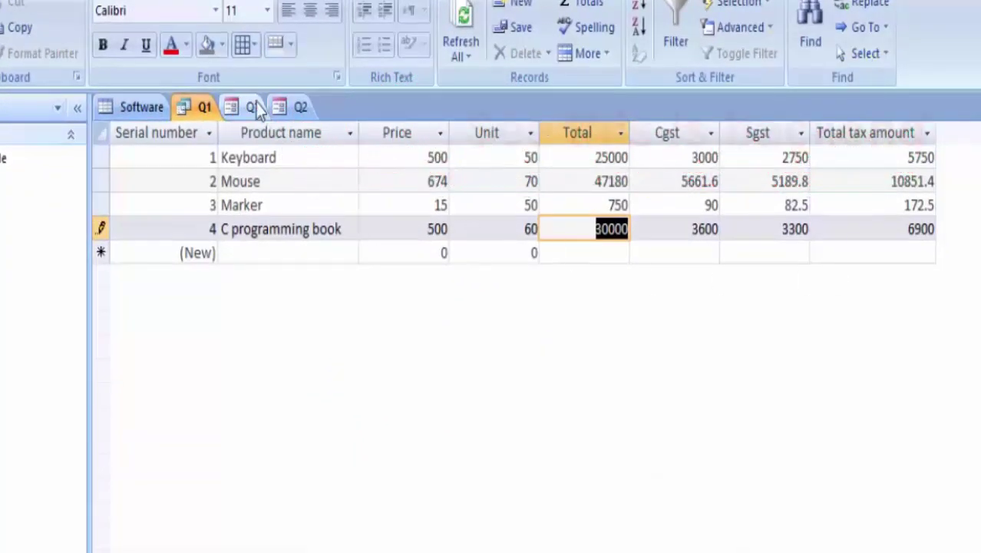
click(253, 107)
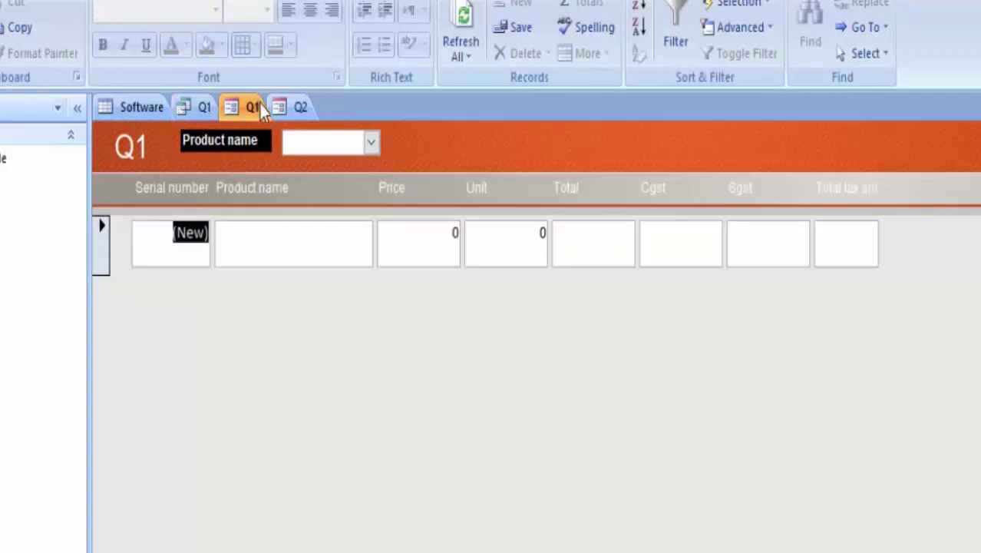
click(291, 110)
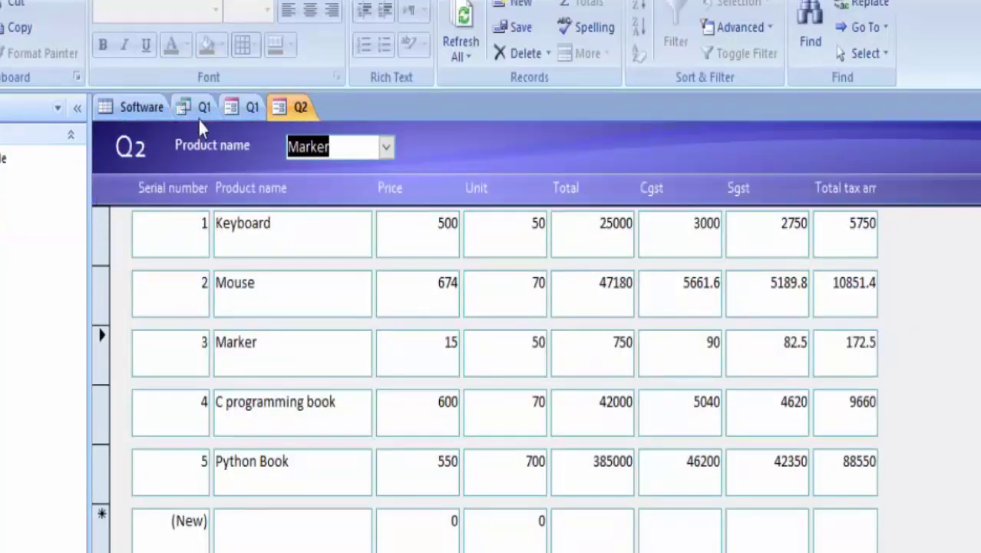
right_click(256, 108)
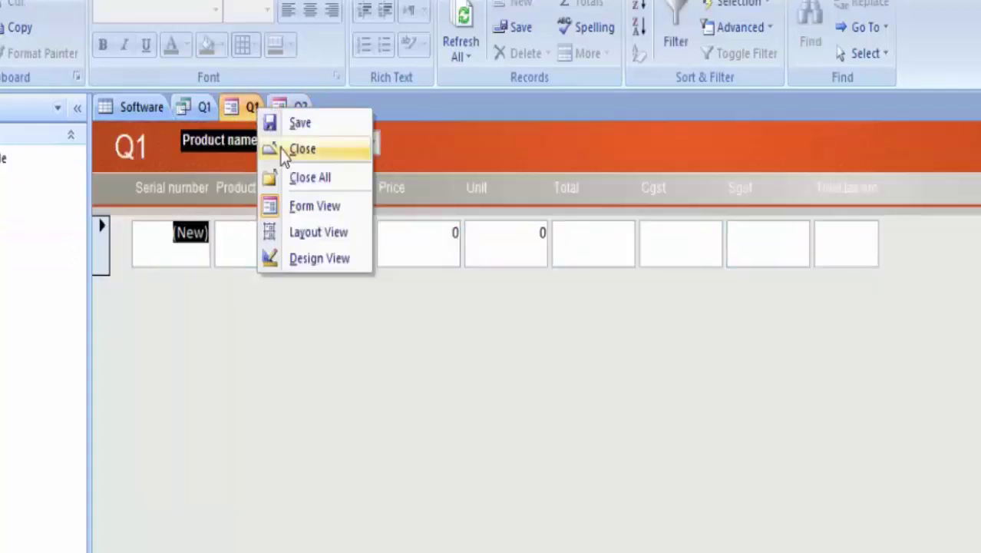
click(284, 150)
click(544, 436)
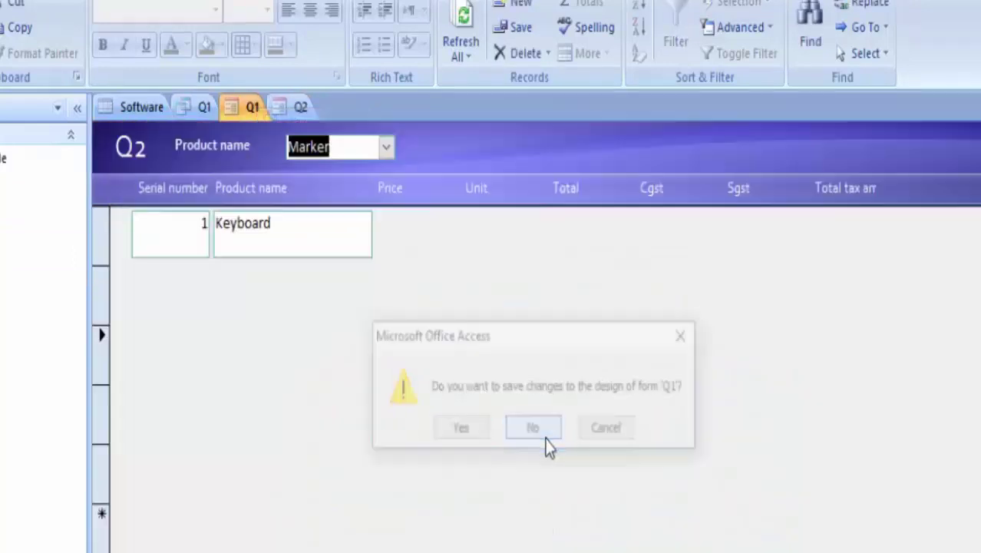
Step: Close the Q1 query, keeping the edited C programming record, and the Software table without saving layouts
right_click(190, 112)
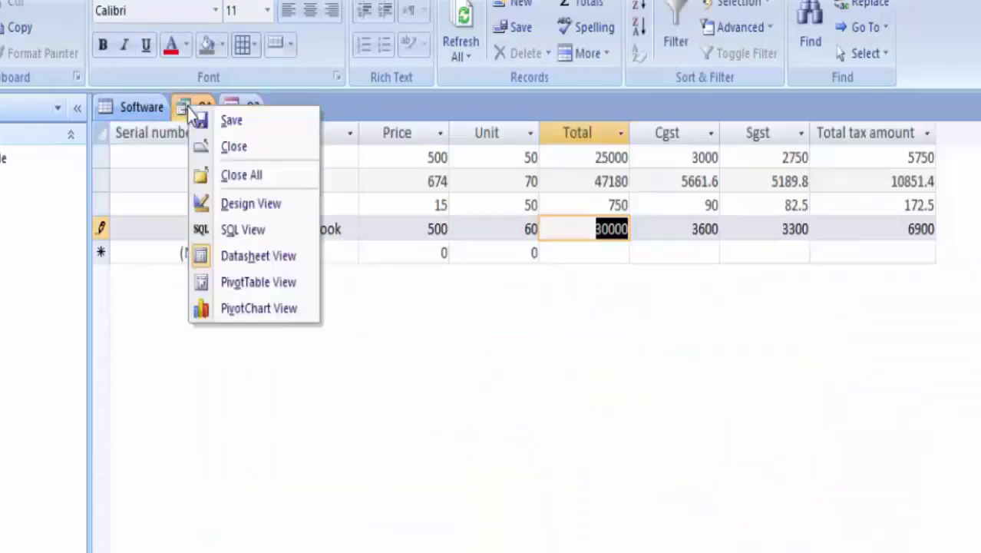
click(223, 144)
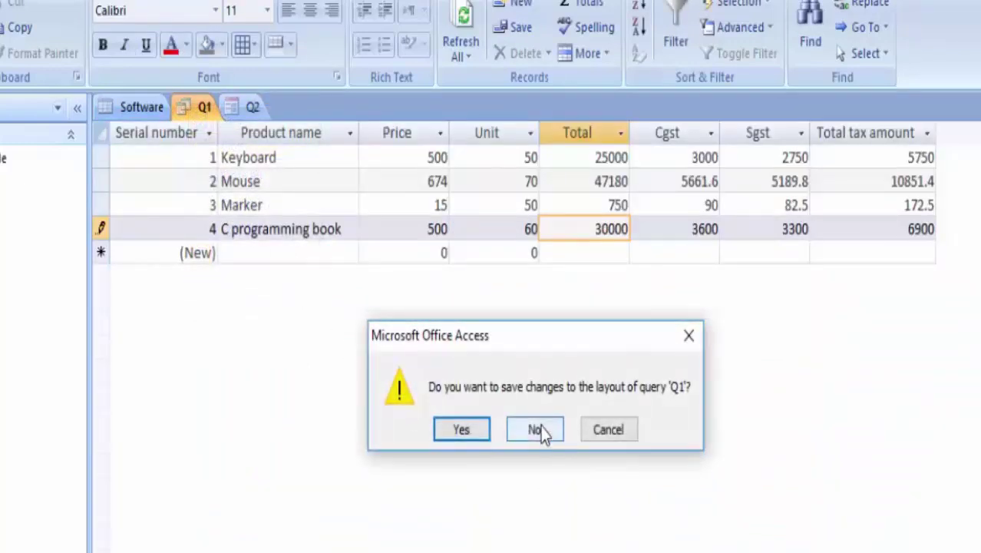
click(537, 429)
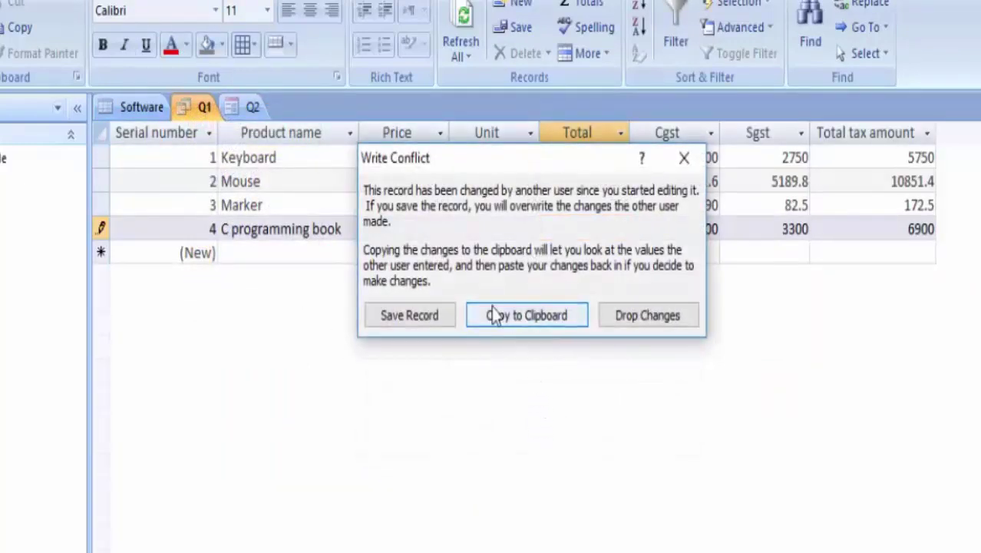
click(409, 311)
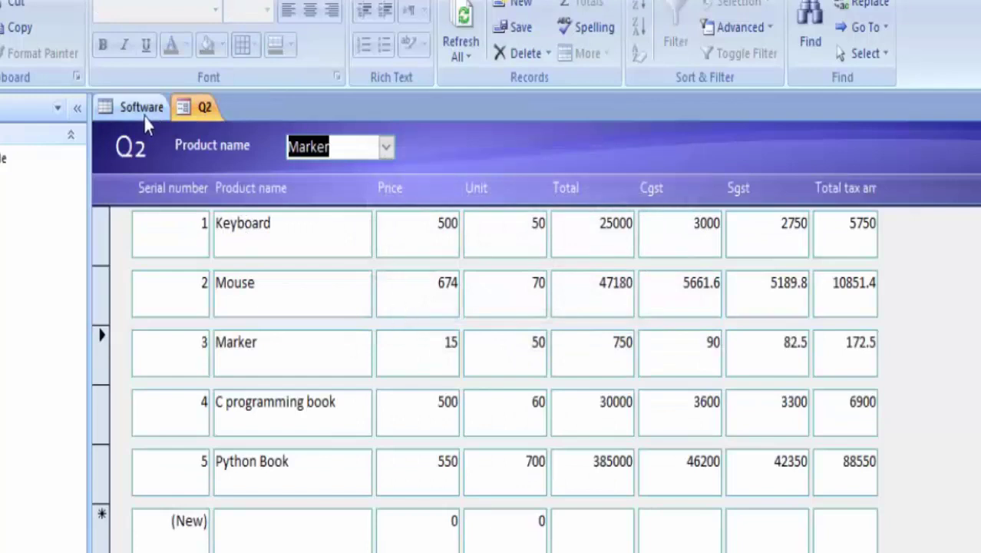
right_click(141, 108)
click(159, 145)
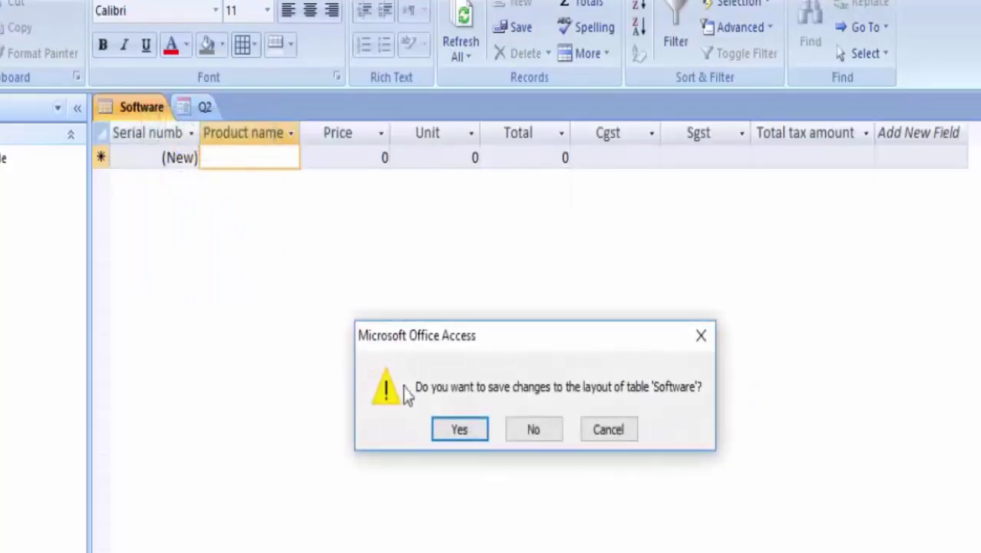
click(523, 423)
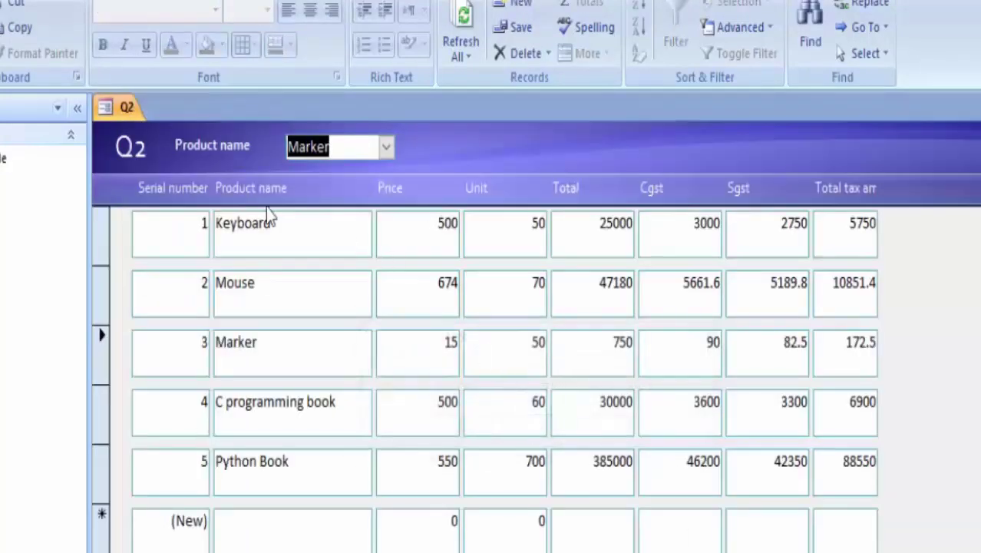